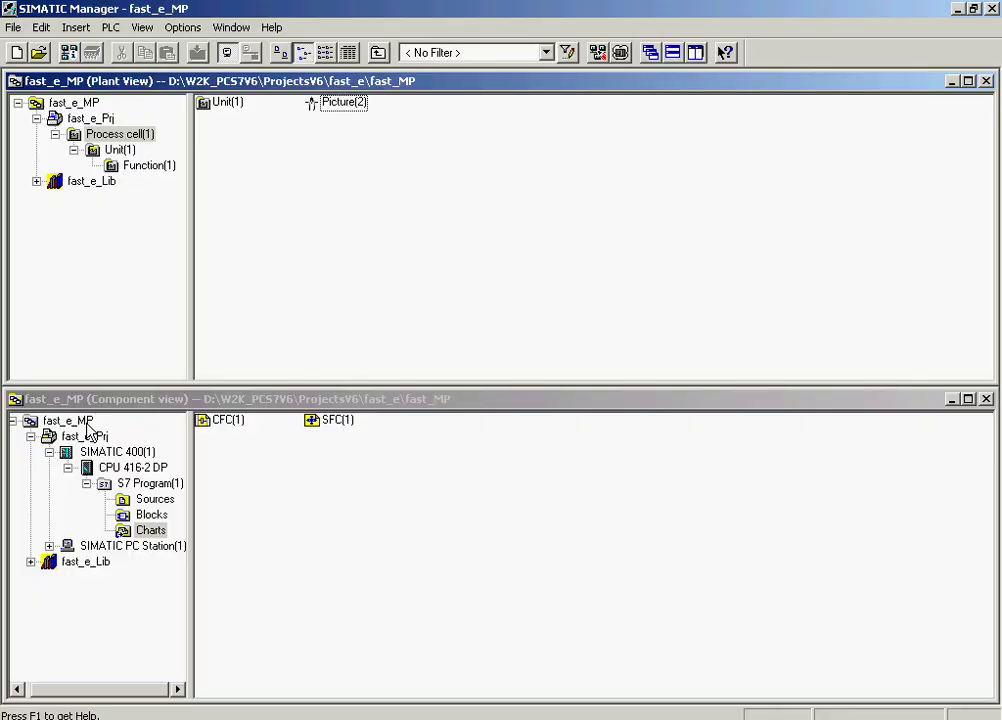
Rename the SIMATIC PC station in the component view as KH1D690D
click(49, 546)
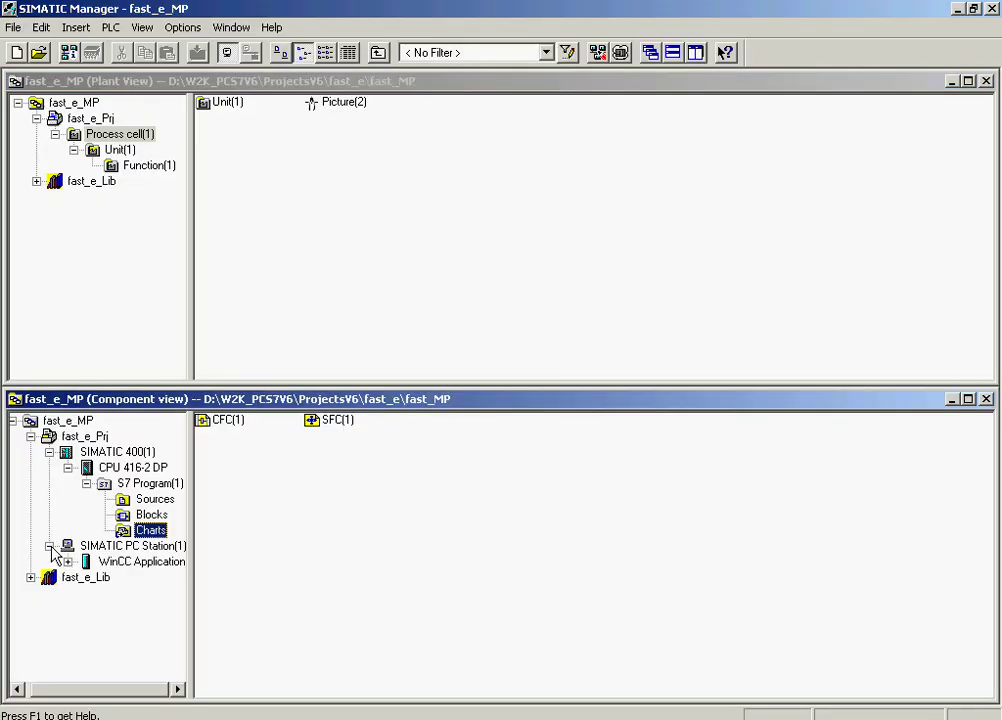
click(66, 562)
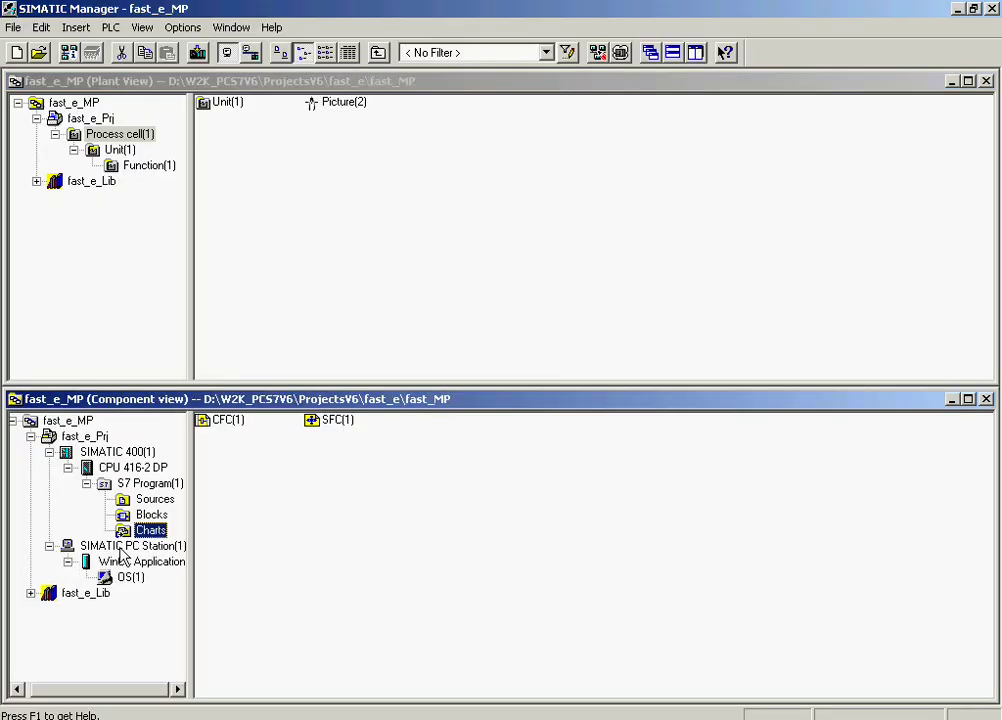
click(121, 545)
click(122, 546)
text(KH)
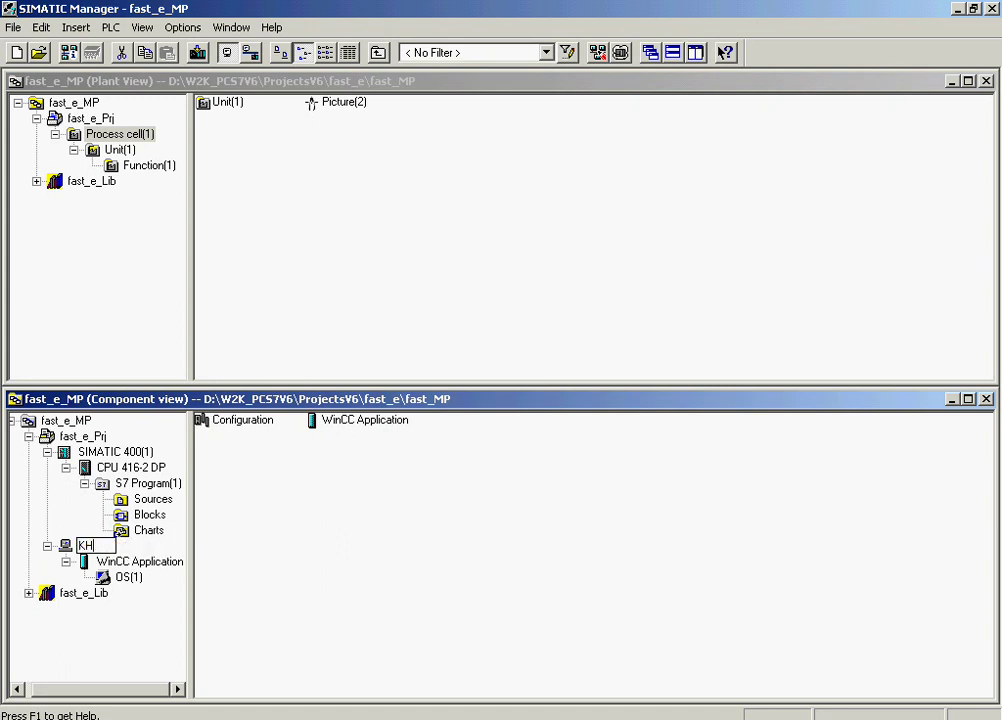
text(1D690D)
key(Return)
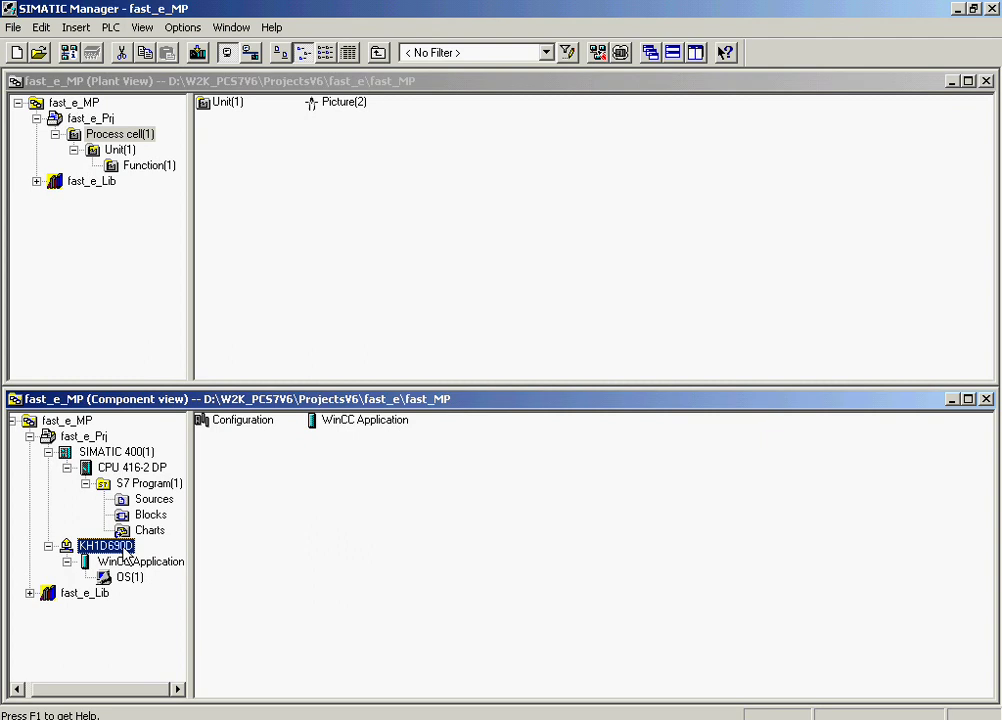
Open the PC station's configuration and insert an IE General module from CP Industrial Ethernet into slot 5
double_click(240, 424)
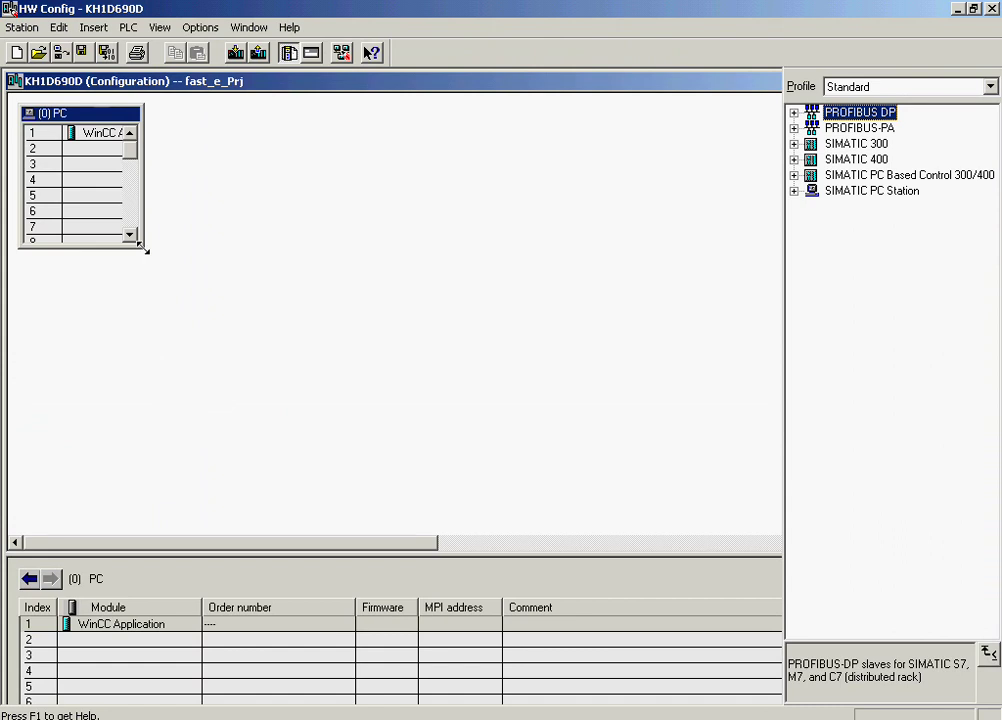
drag(144, 248, 297, 321)
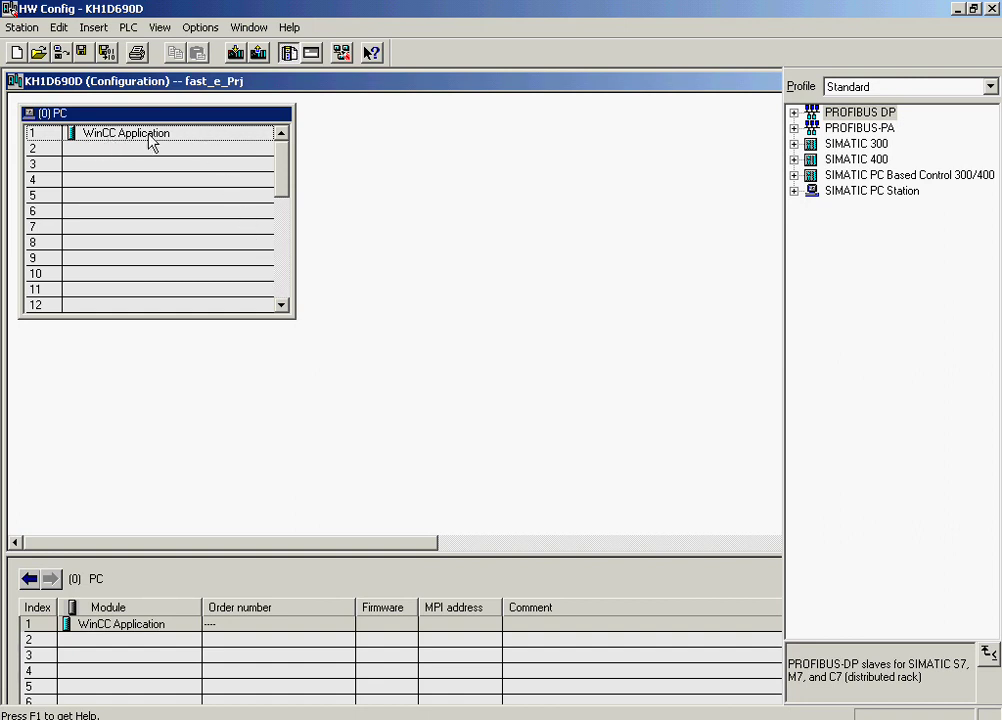
click(793, 190)
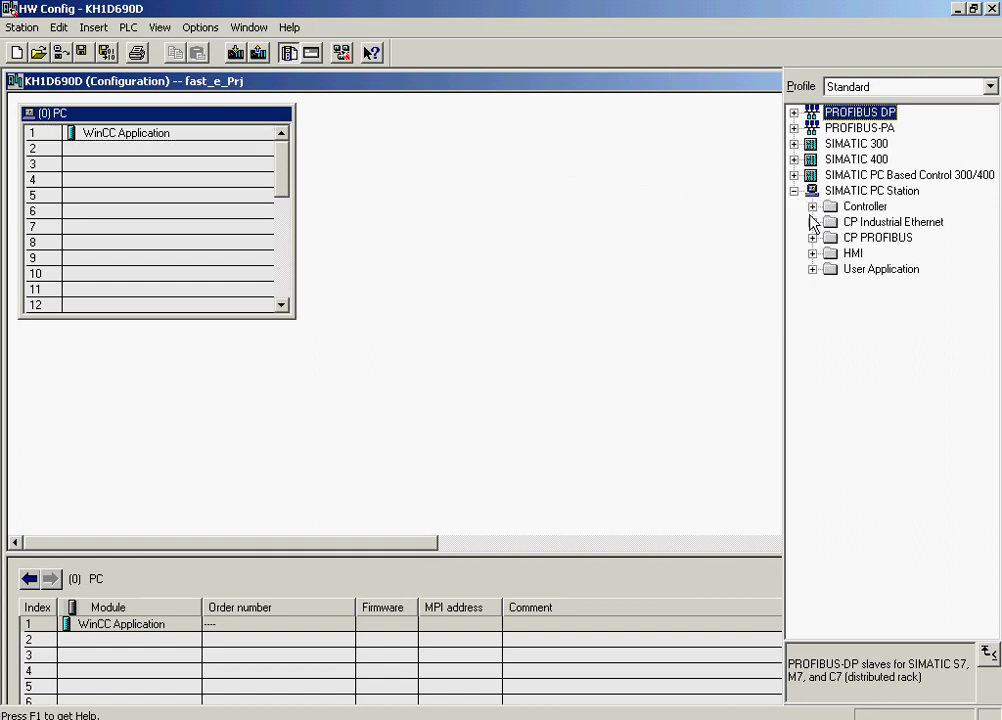
click(812, 222)
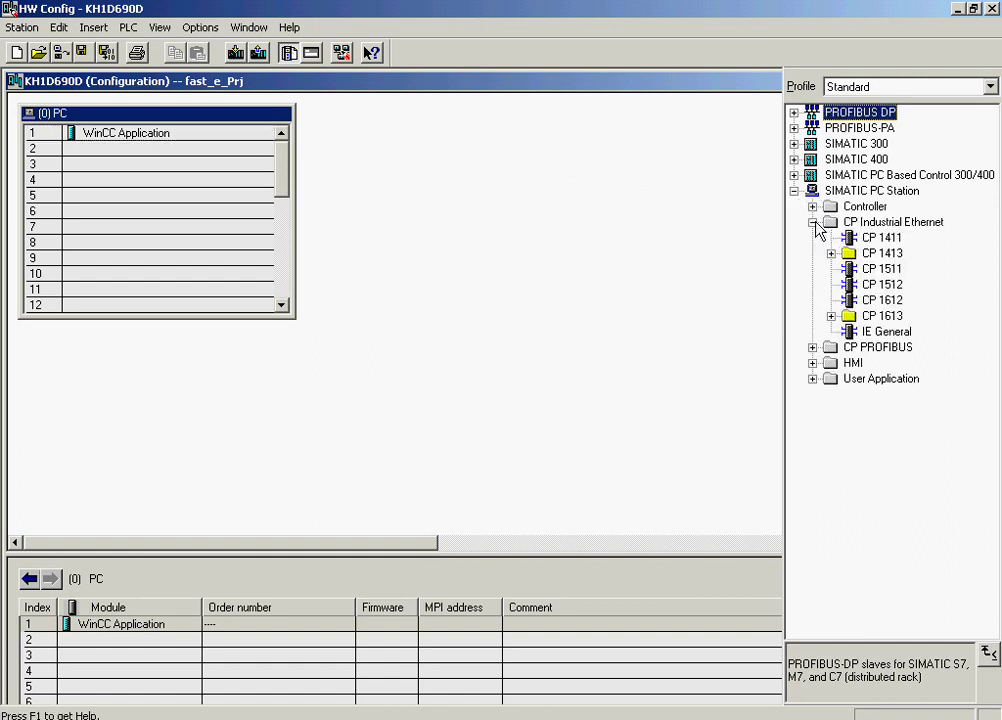
click(862, 331)
drag(866, 338, 250, 197)
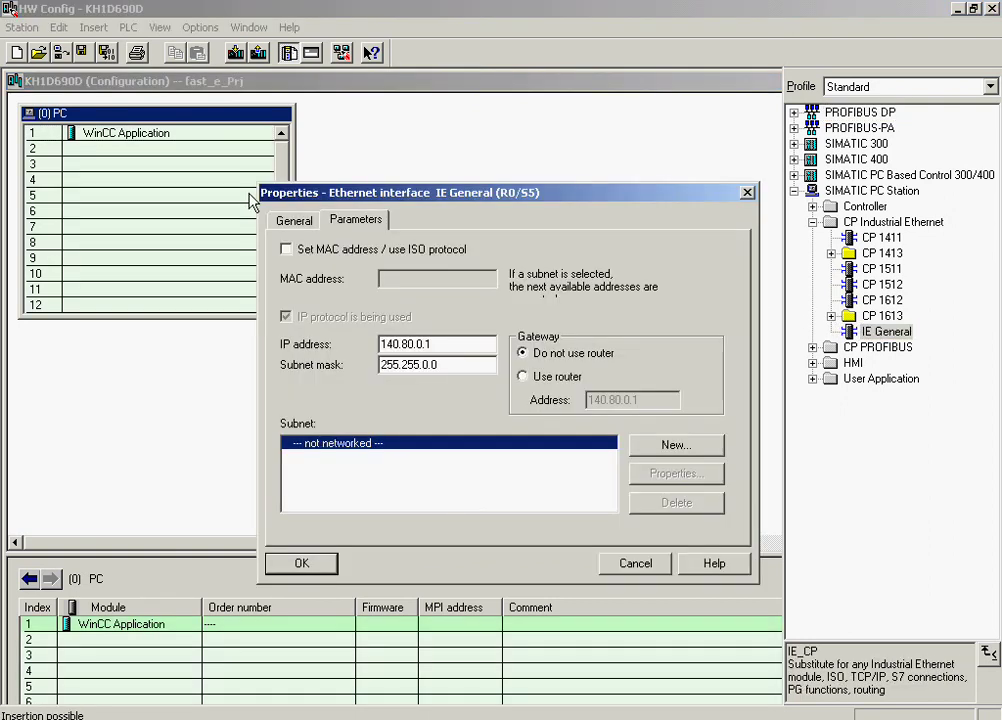
Enable the ISO protocol for IE General with MAC address 00-20-E0-C1-32-4C and disable the IP protocol
click(286, 249)
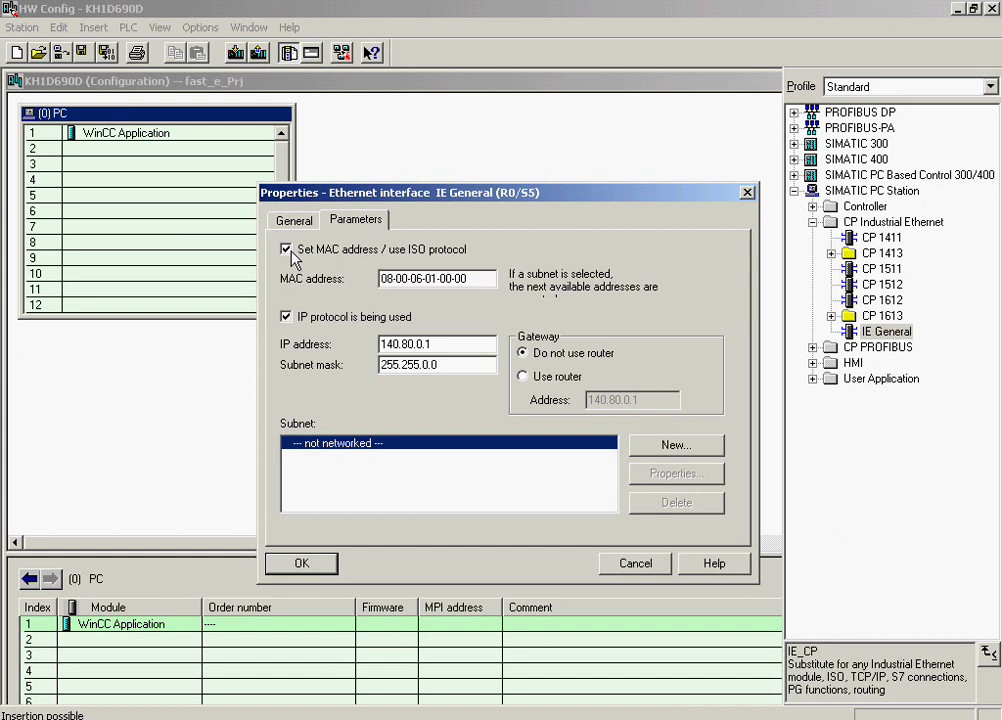
drag(382, 279, 494, 279)
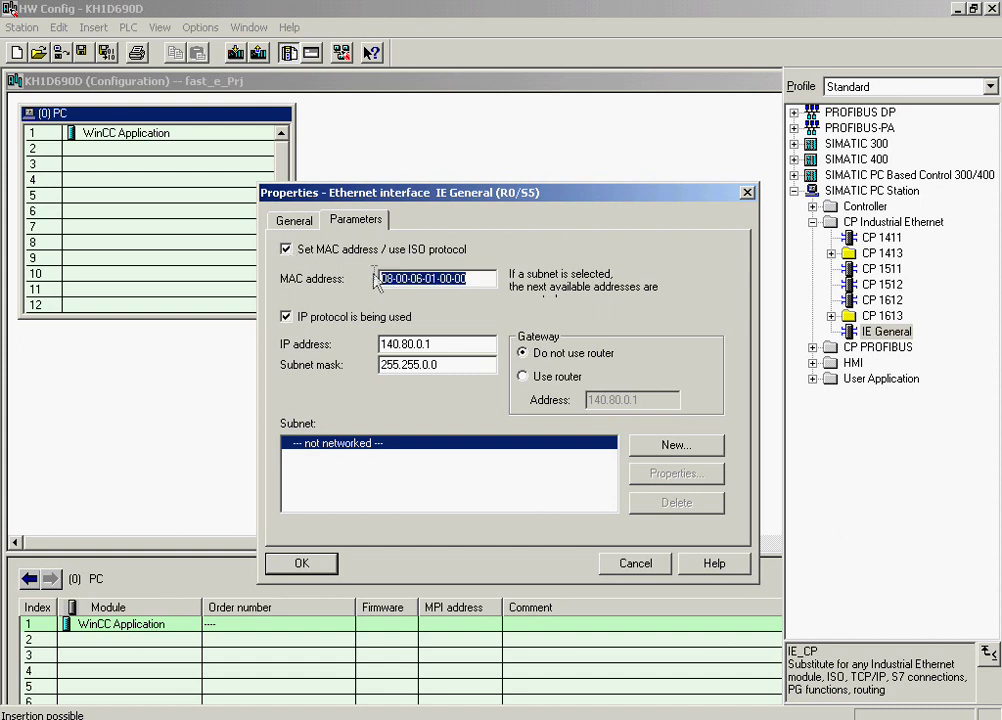
text(00-20-)
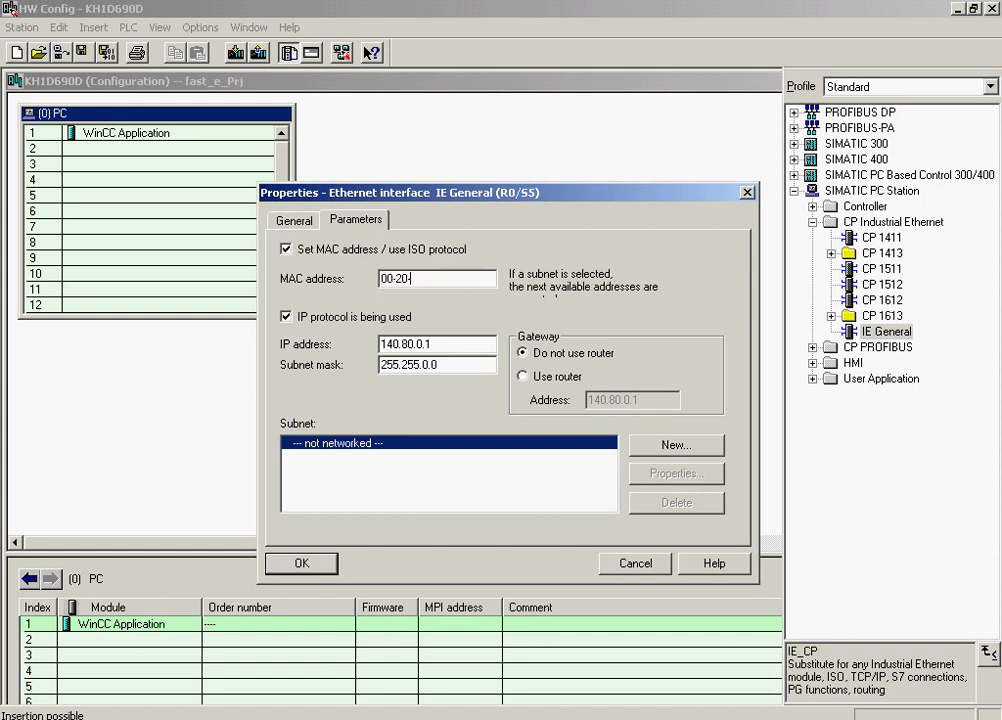
text(E0-C1-32-4C)
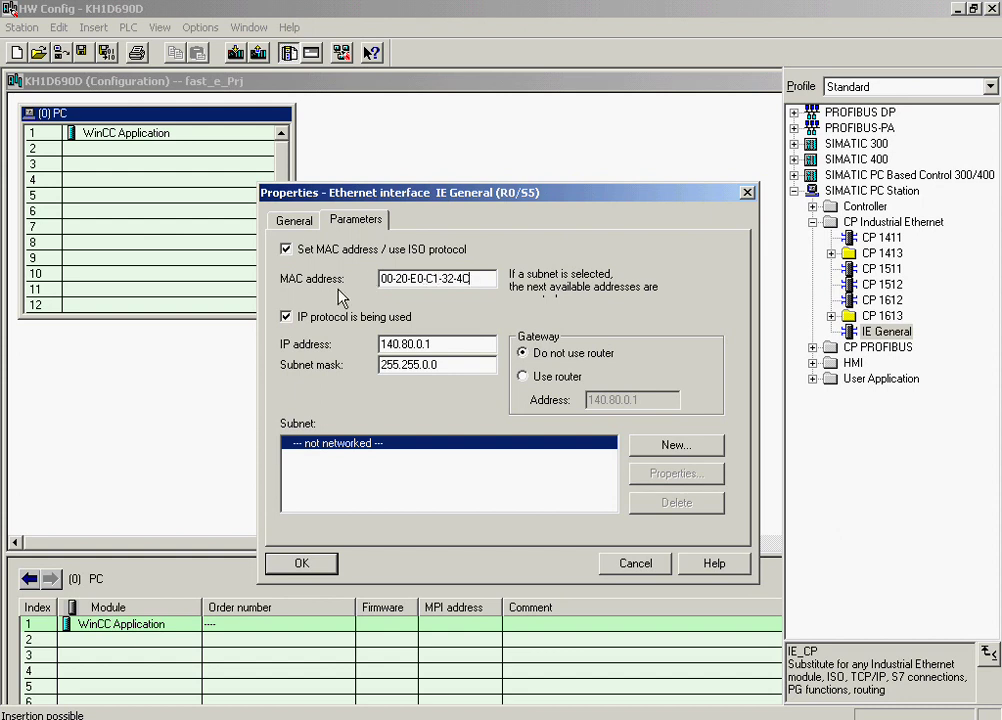
click(286, 316)
Create a new Industrial Ethernet subnet named Systembus, network the IE General interface to it and accept the interface properties
click(648, 446)
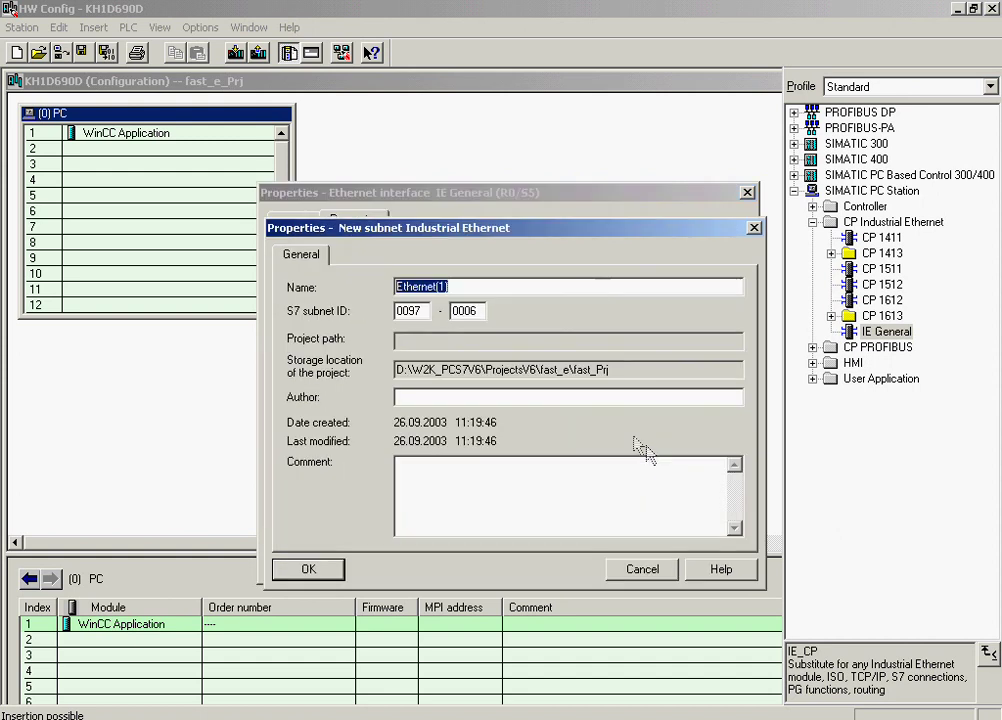
text(Syste)
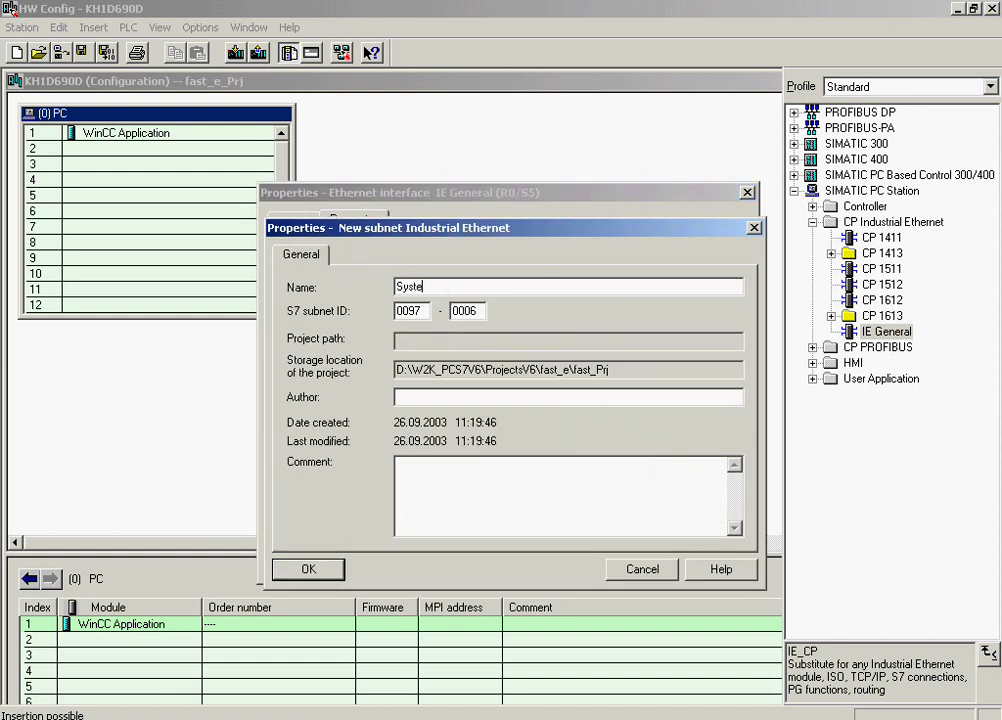
text(mbus)
click(300, 569)
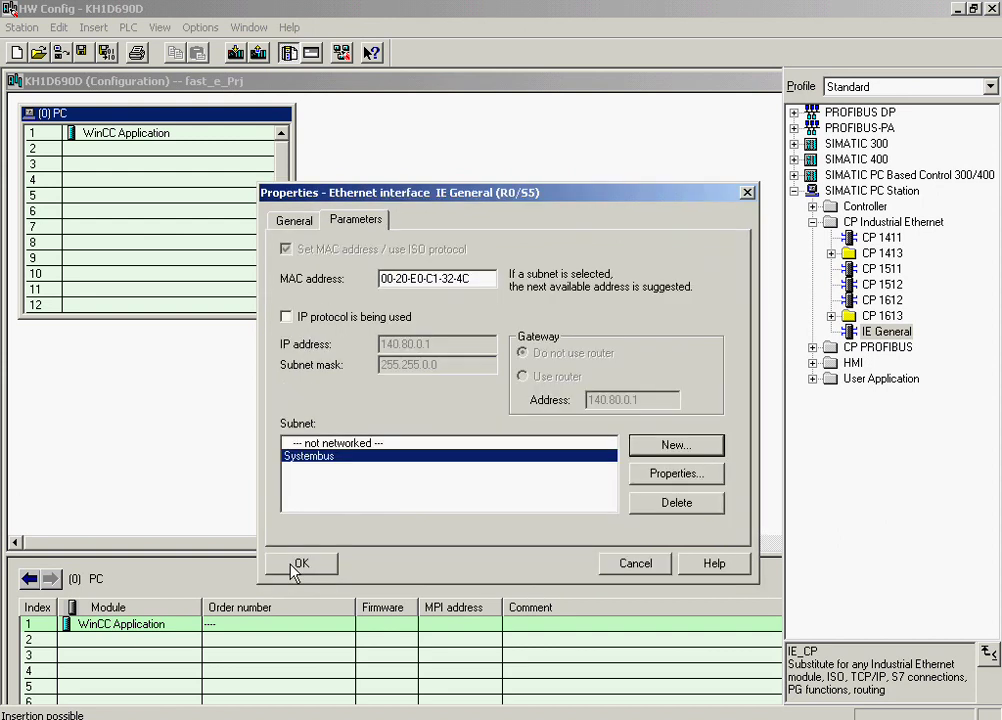
click(293, 563)
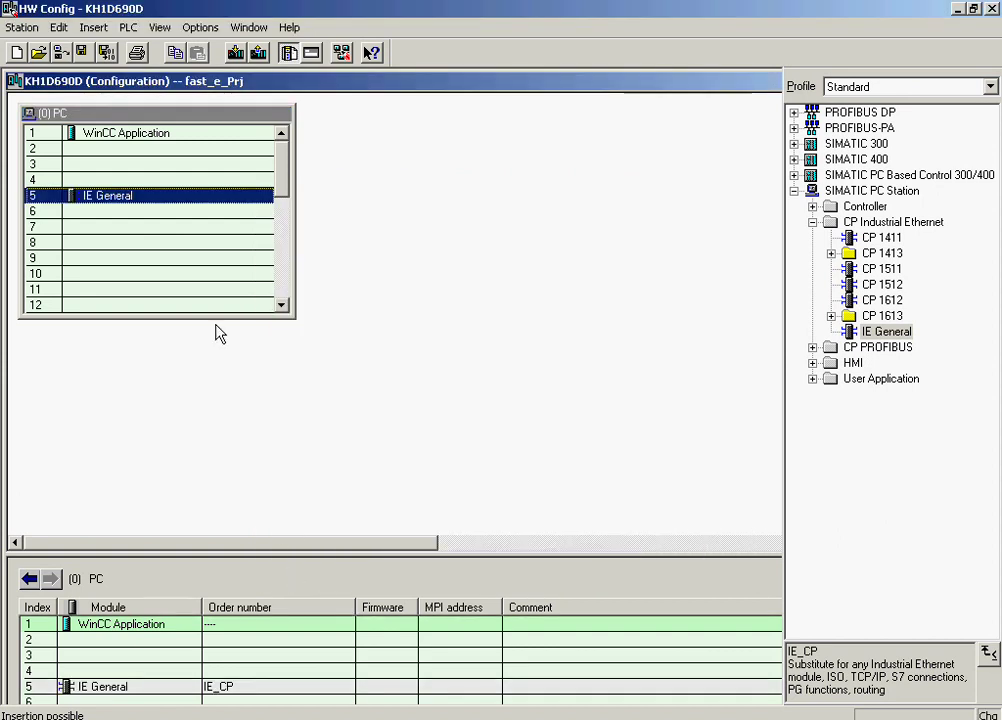
Save and compile the PC station configuration, download it to all listed target modules and close the hardware configuration
click(108, 52)
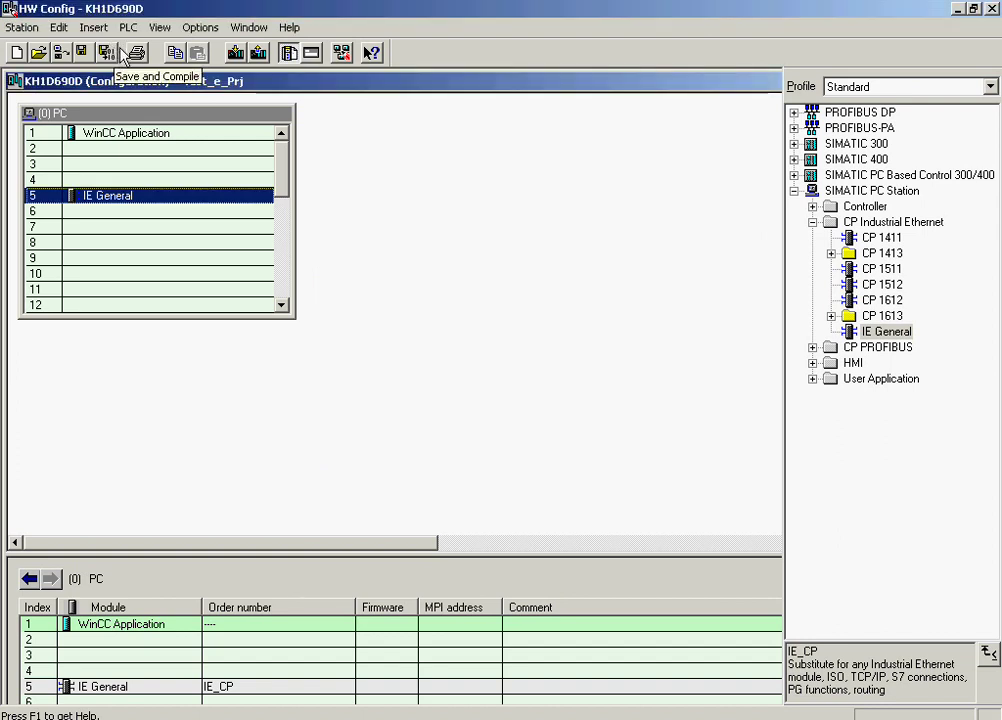
click(238, 55)
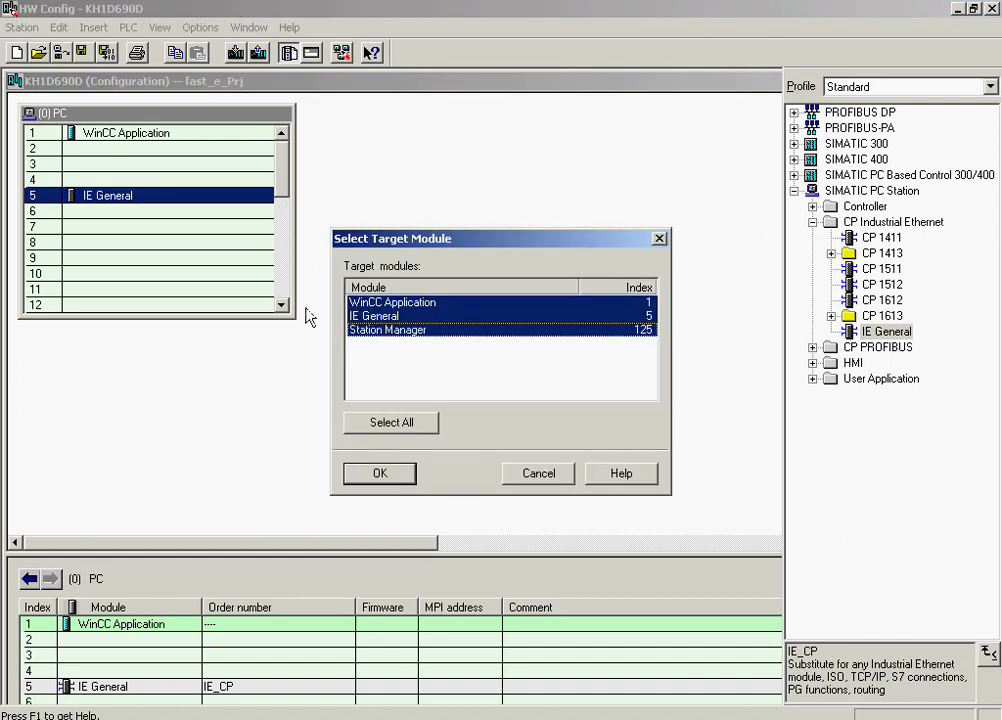
click(371, 474)
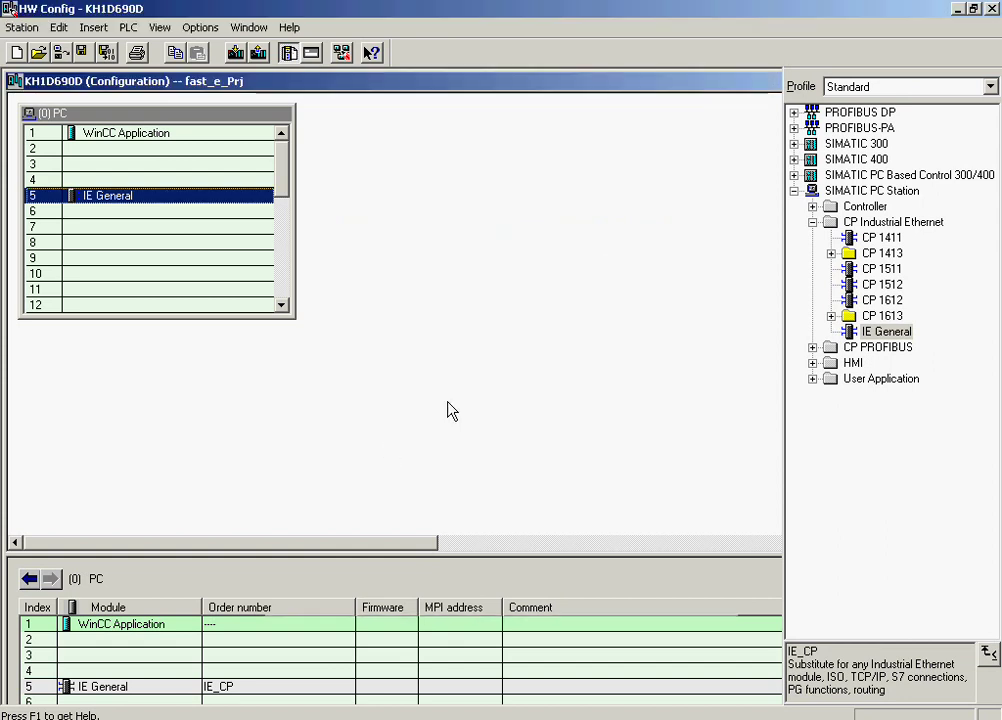
click(990, 9)
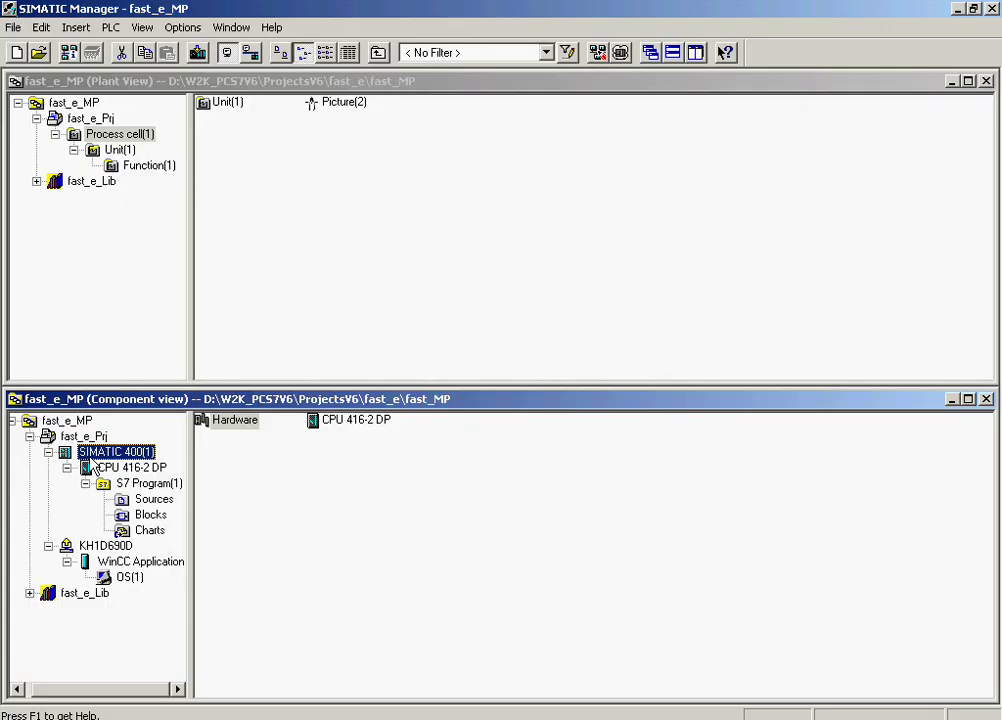
Rename the SIMATIC 400(1) station as AS1
click(86, 457)
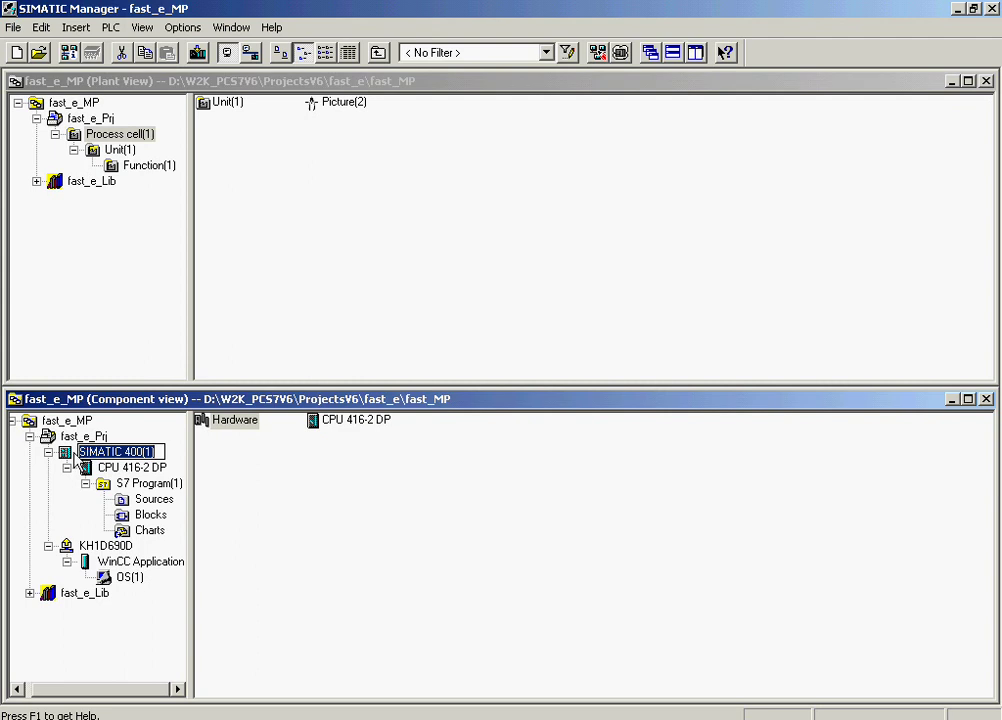
text(AS1)
key(Return)
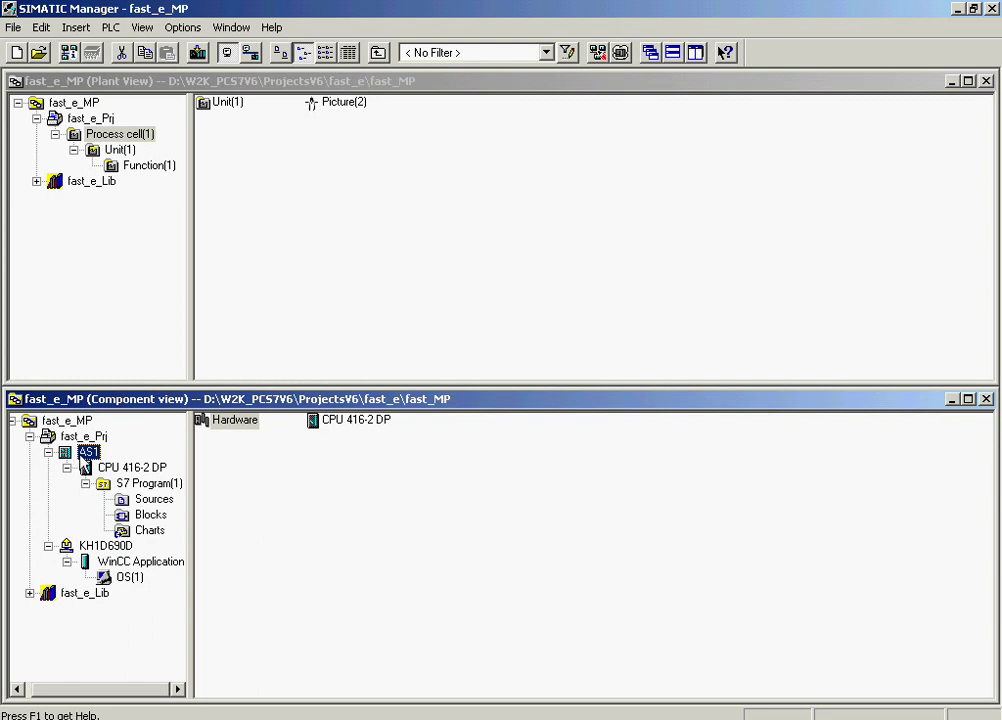
Rename the S7 program under CPU 416-2 DP as AS1_Prog
click(127, 486)
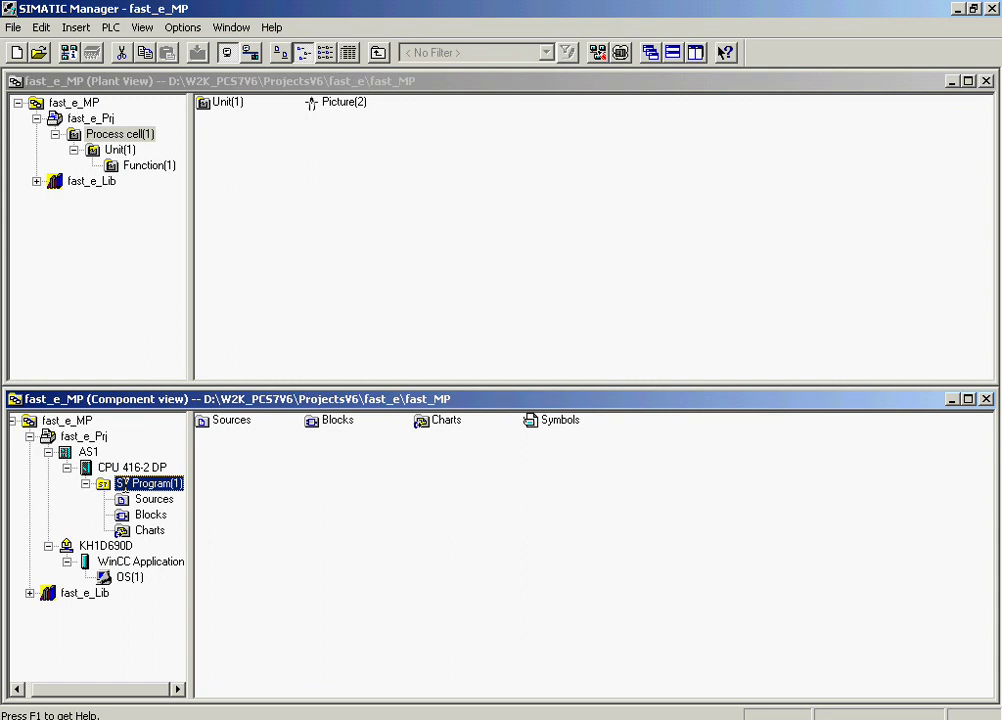
click(124, 484)
text(AS1_Progr)
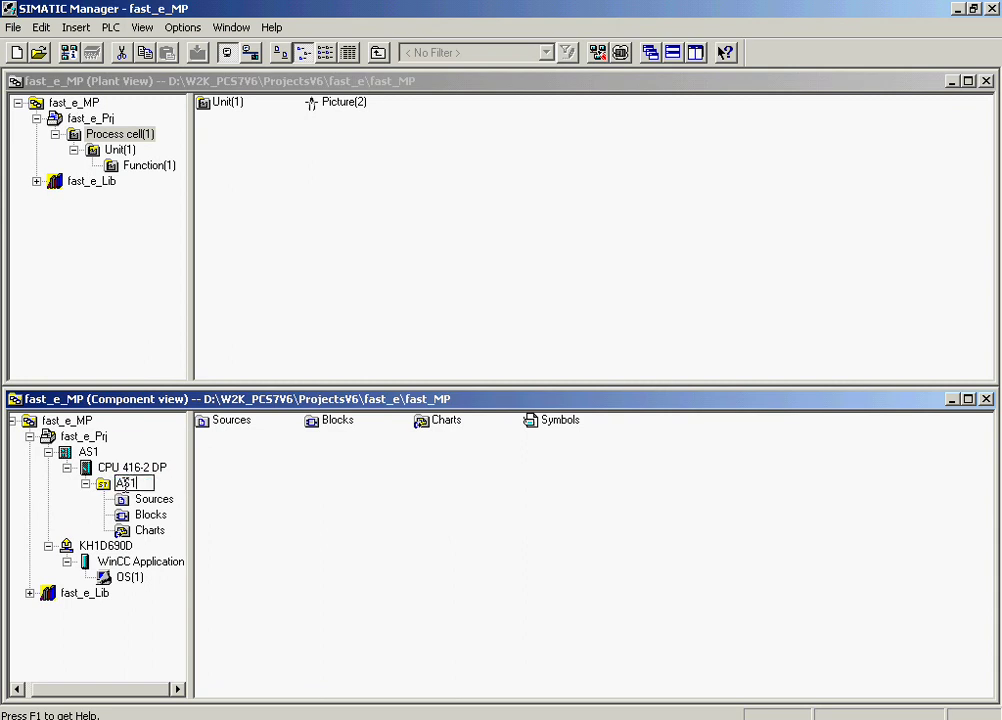
key(Return)
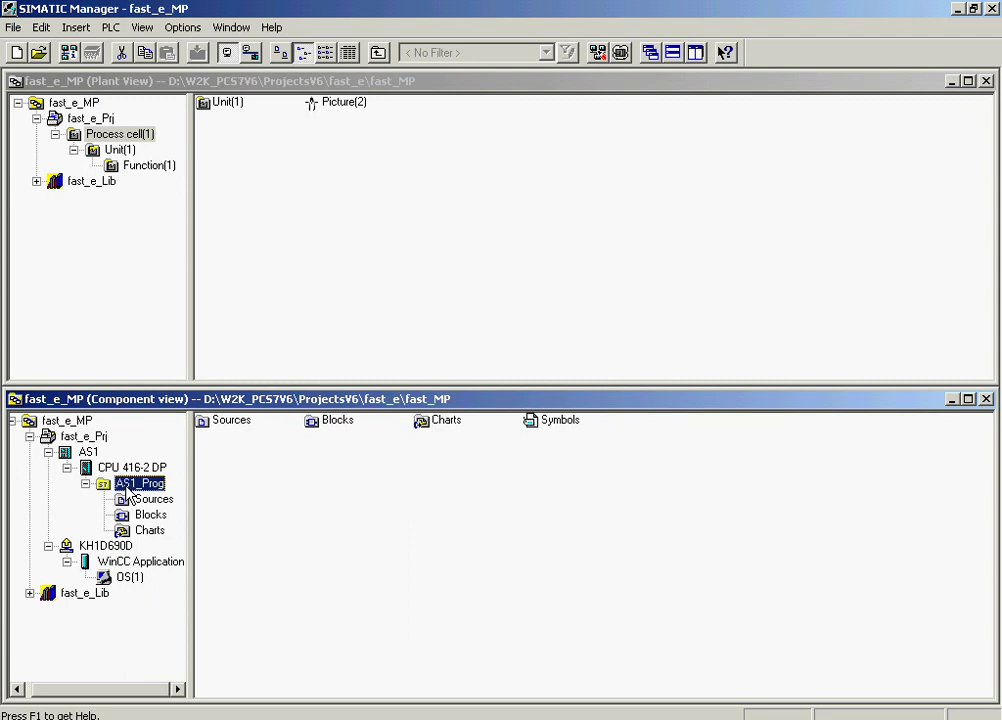
Open the AS1 station's hardware configuration and check the properties of the UR2 rack
click(88, 452)
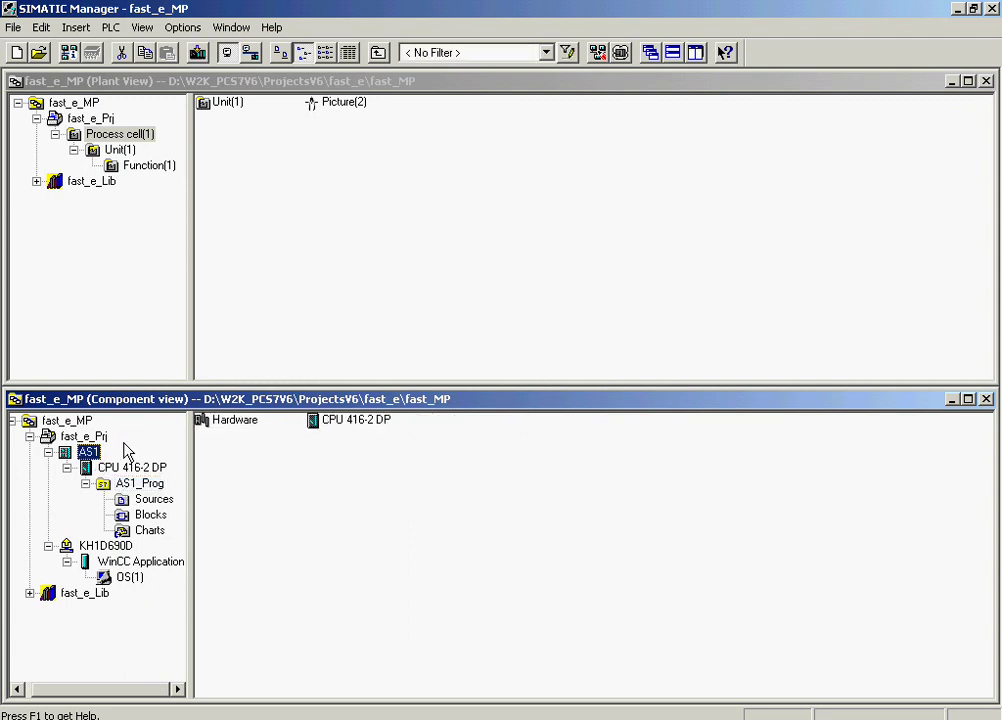
double_click(228, 424)
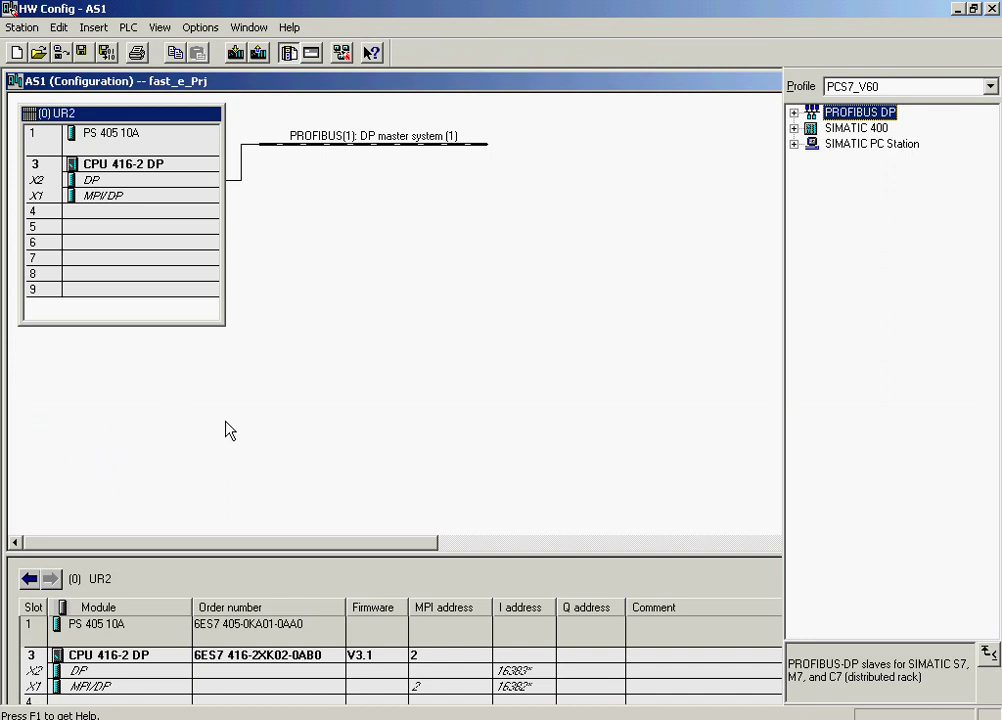
right_click(134, 121)
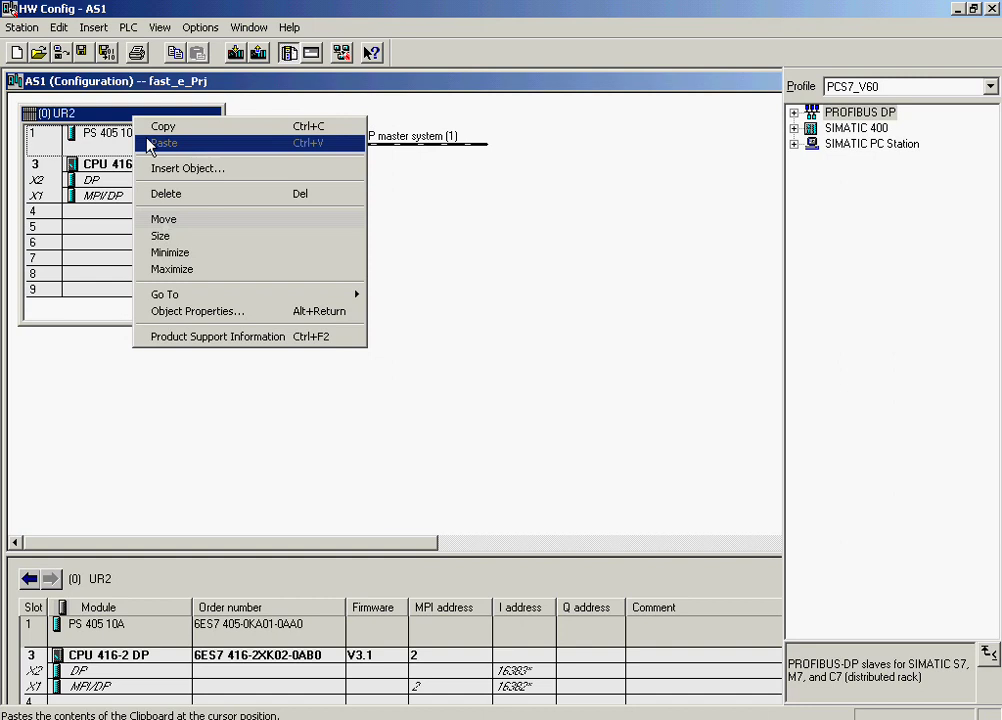
click(186, 311)
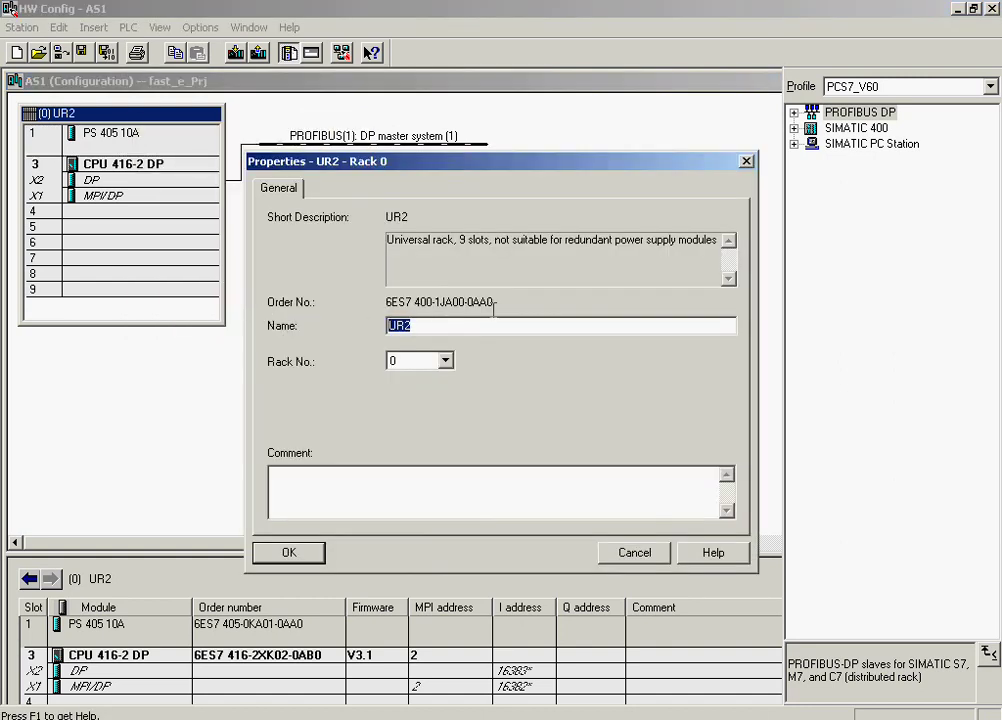
click(288, 553)
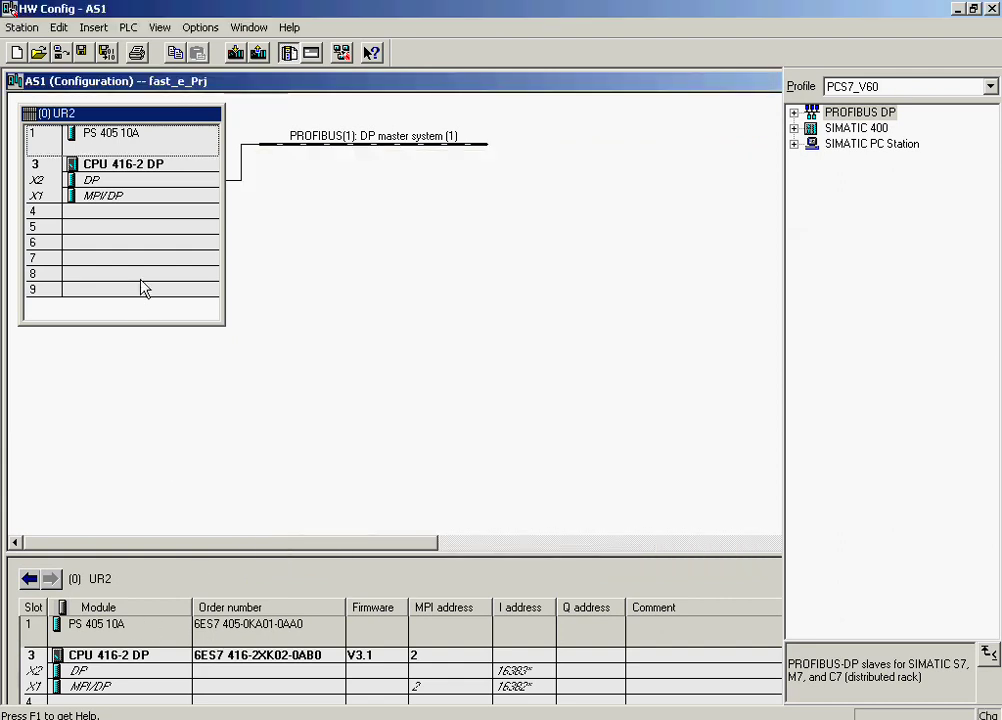
Delete the PS 405 10A power supply from slot 1 of the UR2 rack
click(117, 150)
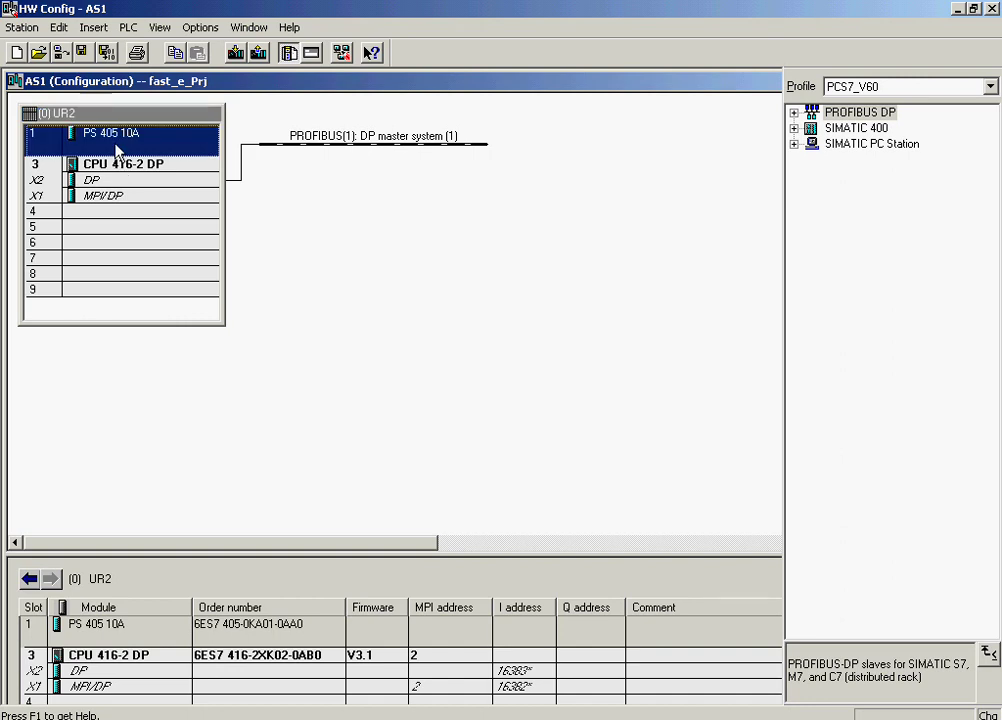
right_click(118, 150)
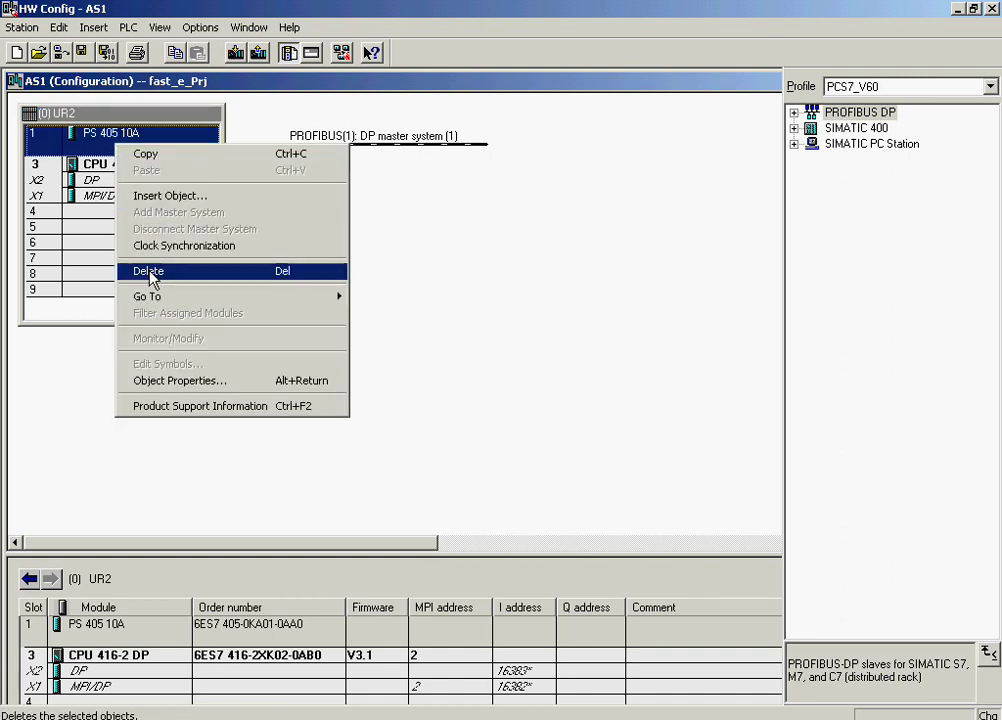
click(149, 271)
click(375, 404)
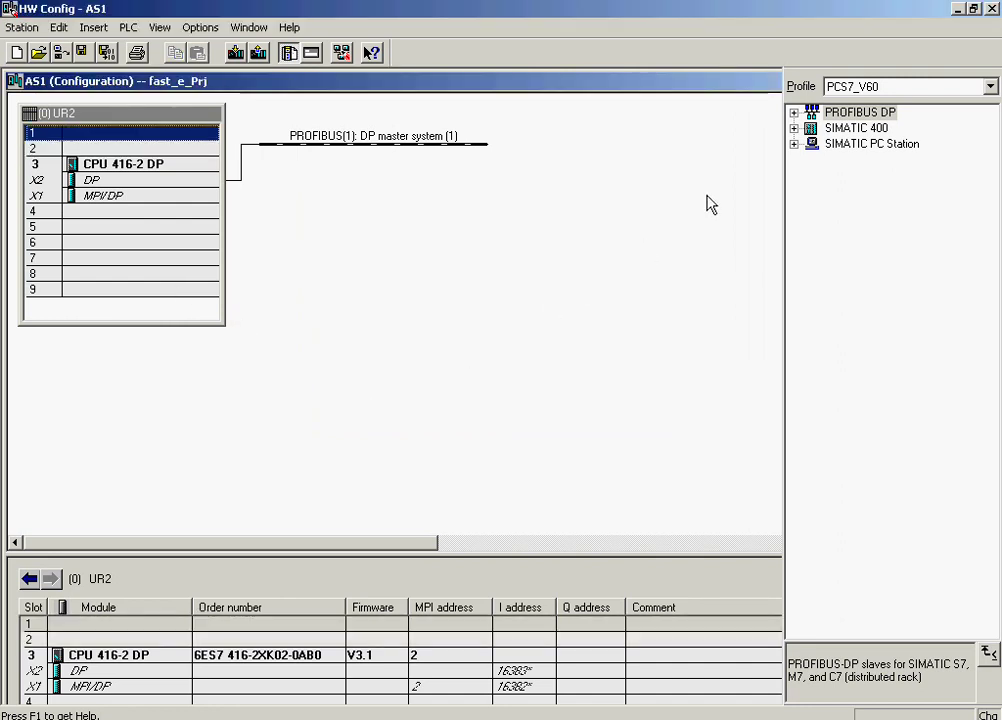
Insert a standard PS 407 10A power supply into slot 1 of the UR2 rack
click(793, 128)
click(812, 190)
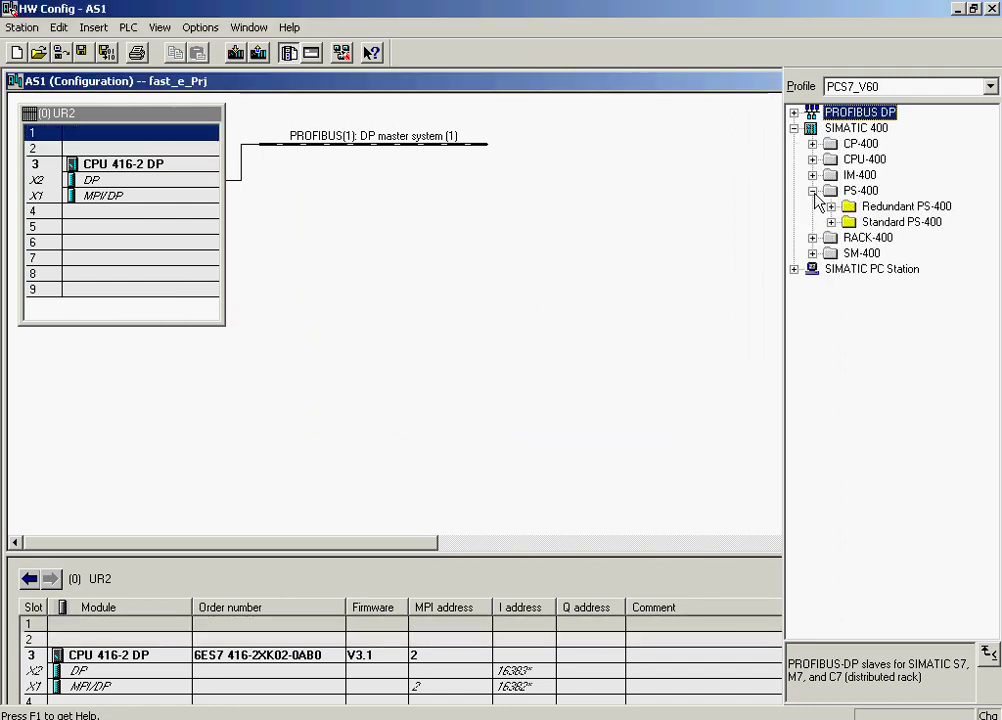
click(831, 222)
double_click(900, 269)
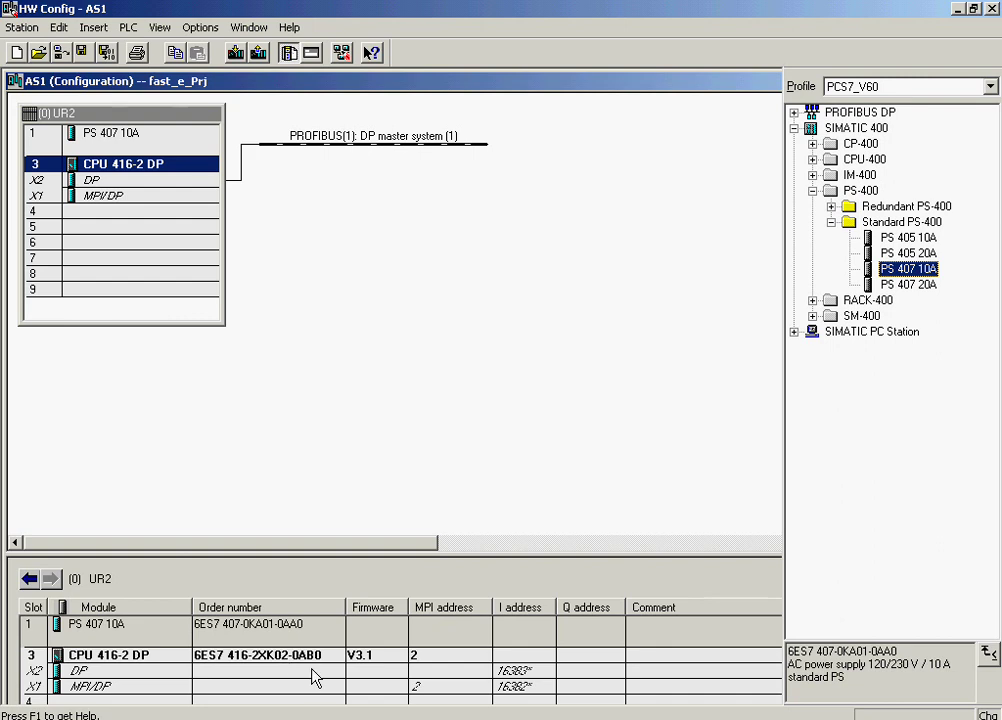
Insert the Industrial Ethernet module CP 443-1, version V2.x, into slot 4 of the UR2 rack
drag(329, 552, 409, 470)
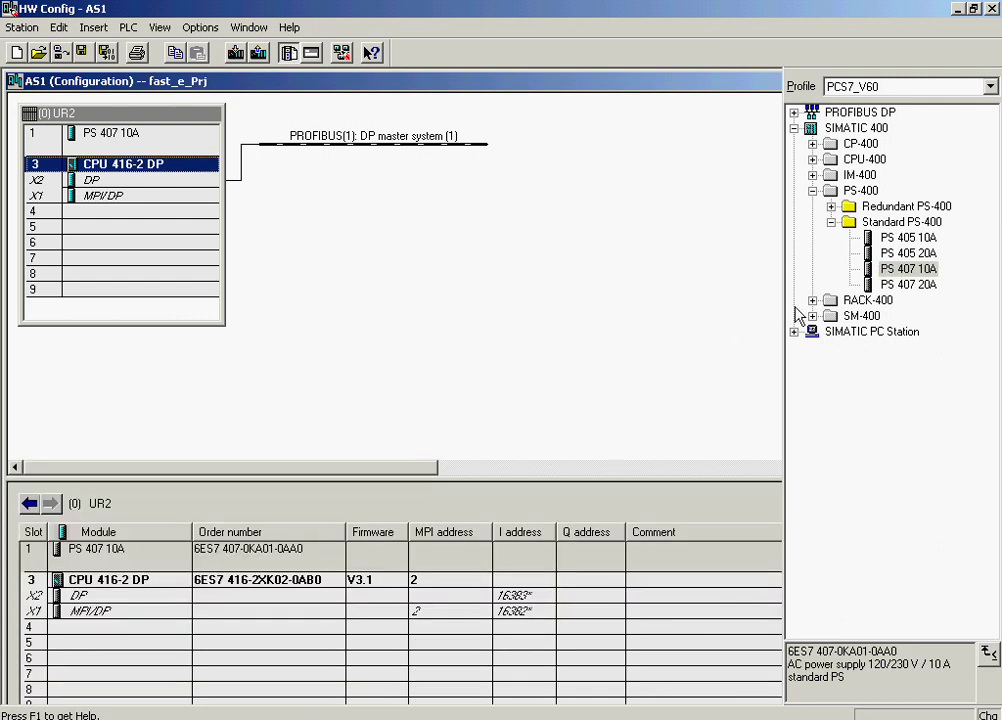
click(812, 143)
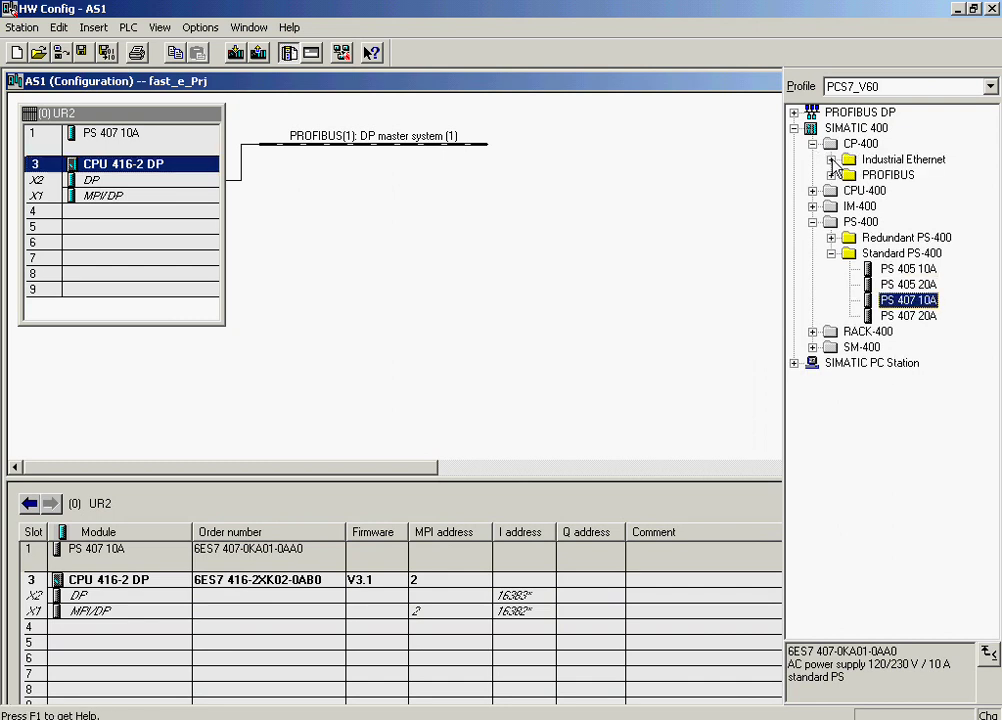
click(830, 159)
click(849, 175)
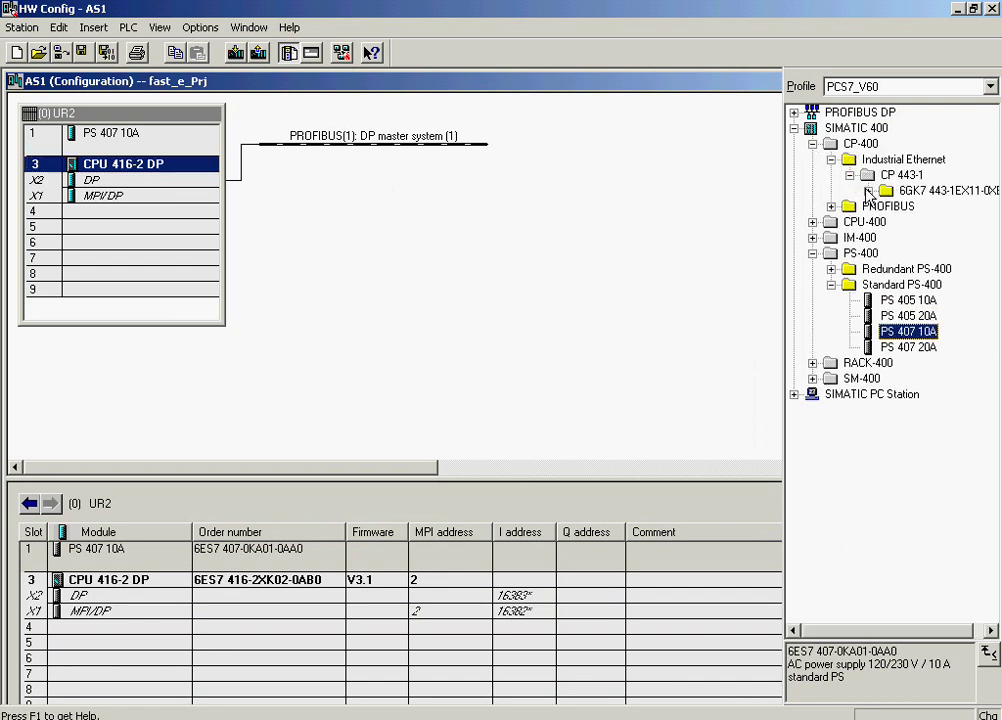
click(868, 191)
drag(921, 208, 210, 218)
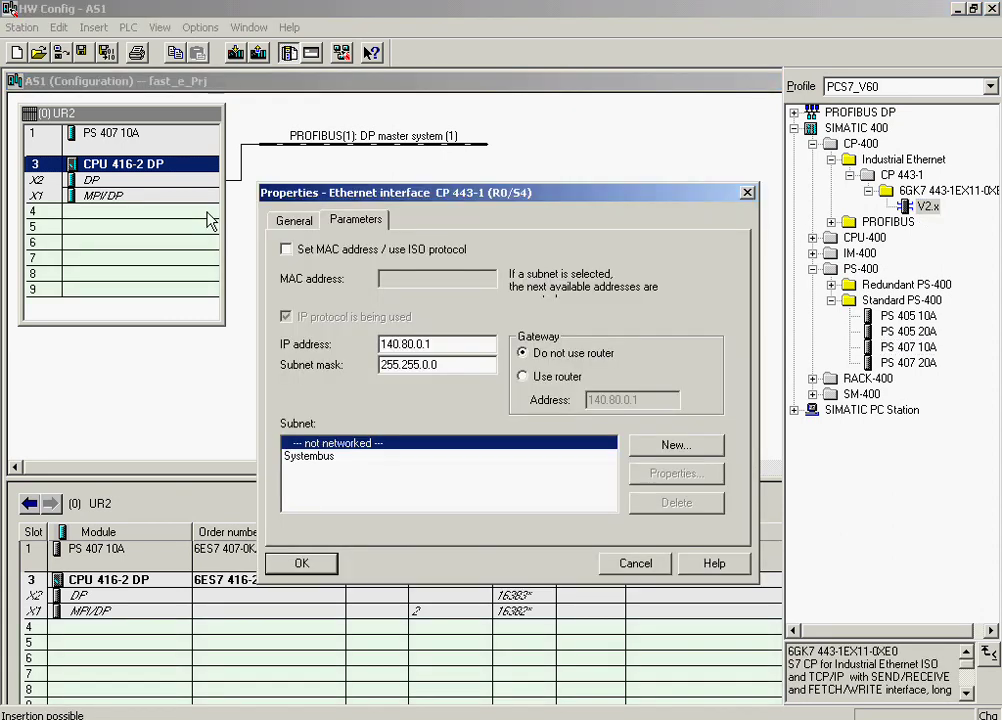
click(287, 250)
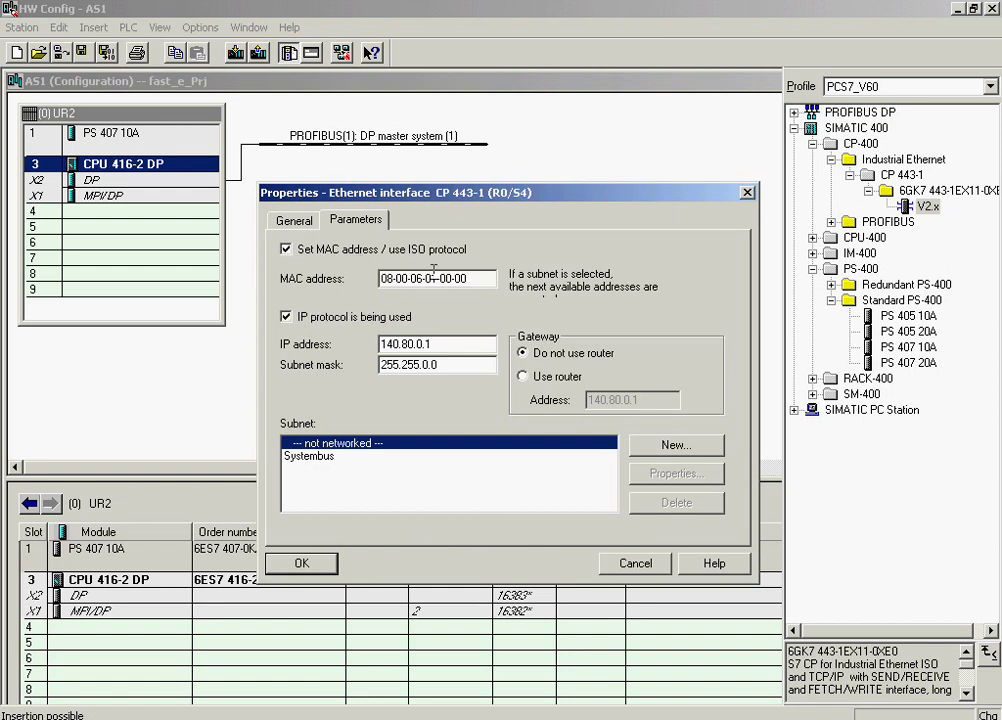
key(BackSpace)
key(BackSpace)
text(10)
click(300, 318)
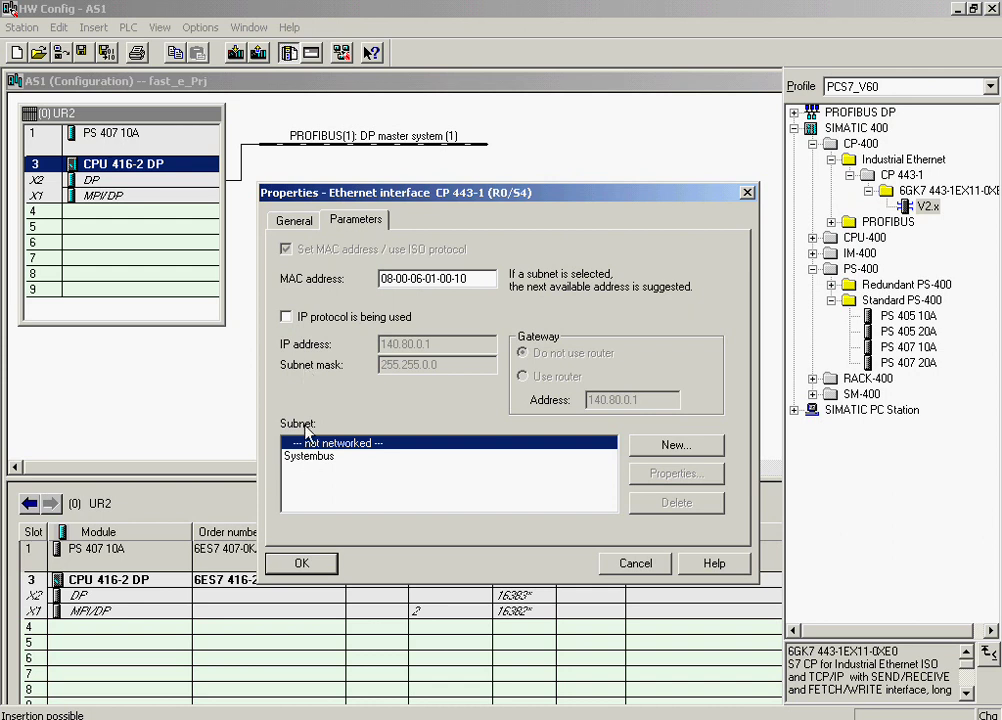
click(309, 457)
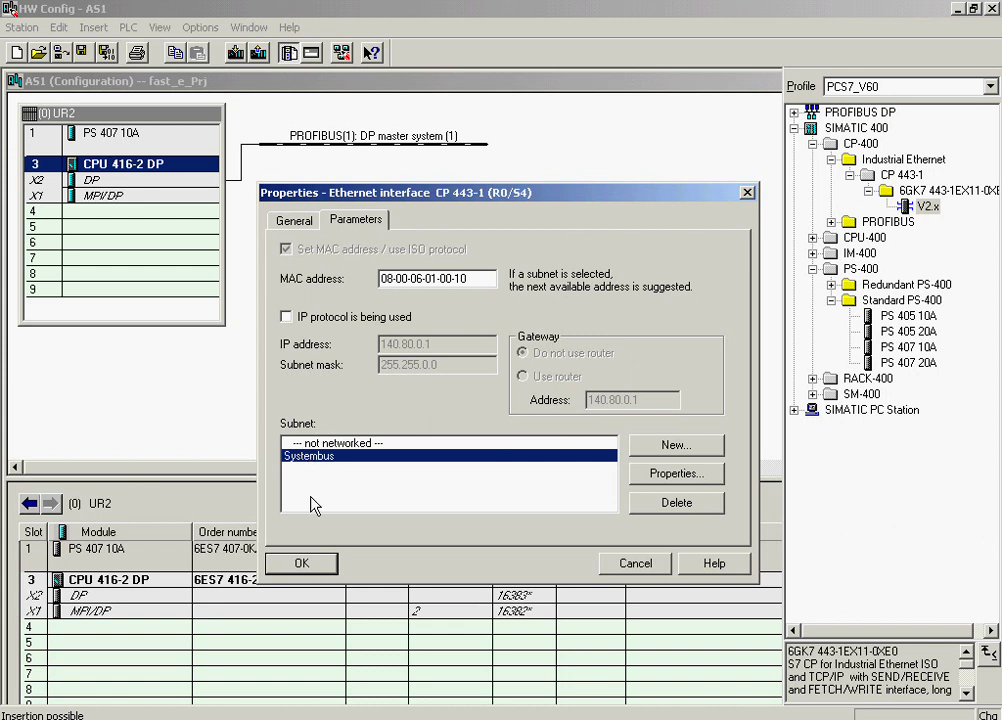
click(302, 564)
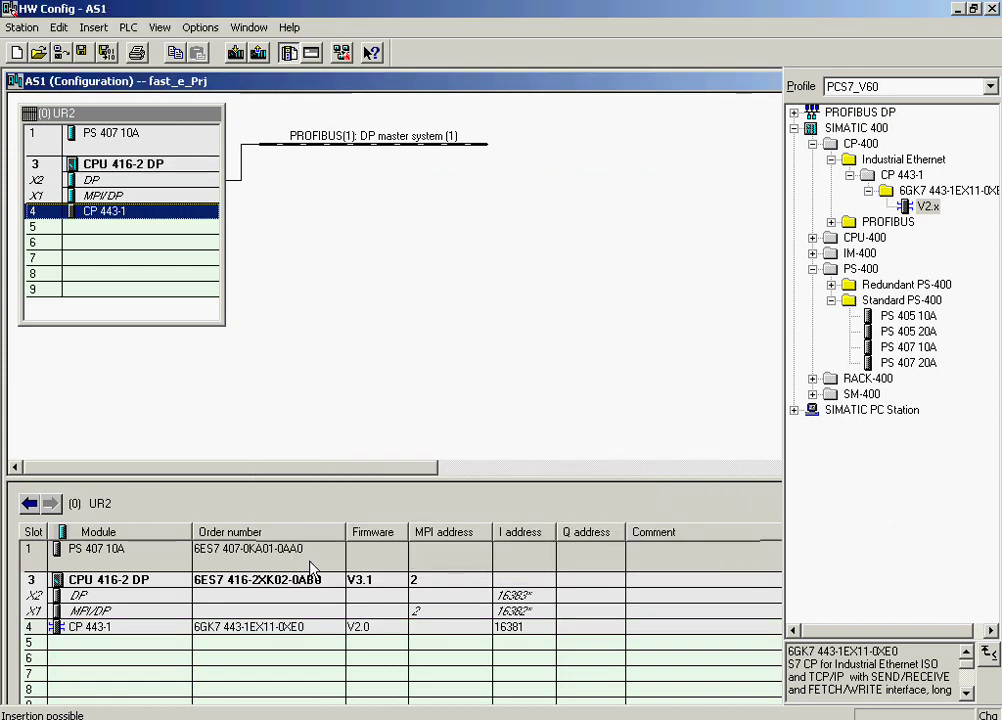
Insert the PROFIBUS module CP 443-5 Extended, version V5.0, into slot 5 of the UR2 rack
click(831, 222)
click(849, 238)
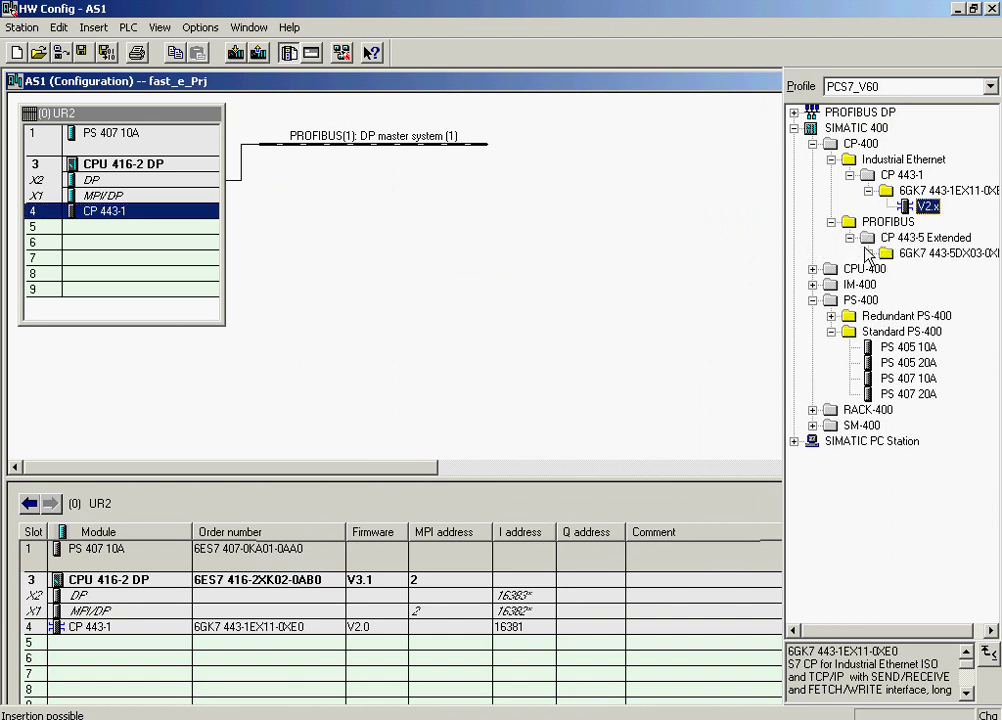
click(868, 253)
drag(905, 268, 210, 237)
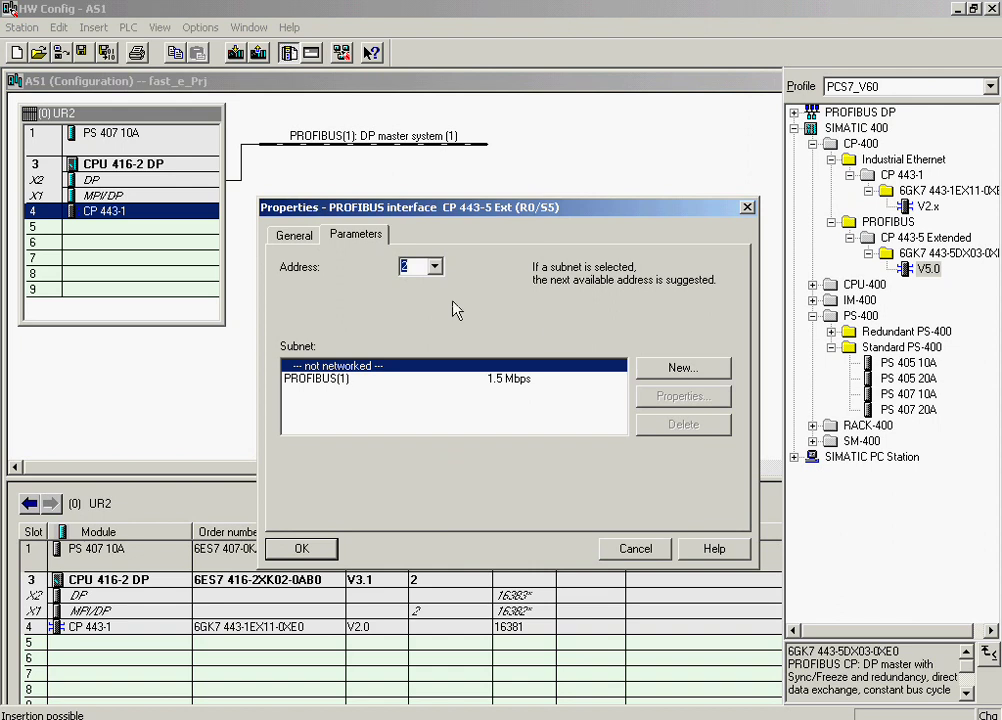
Create a new PROFIBUS subnet named DP1 for the CP 443-5 Ext and accept its interface settings
click(679, 369)
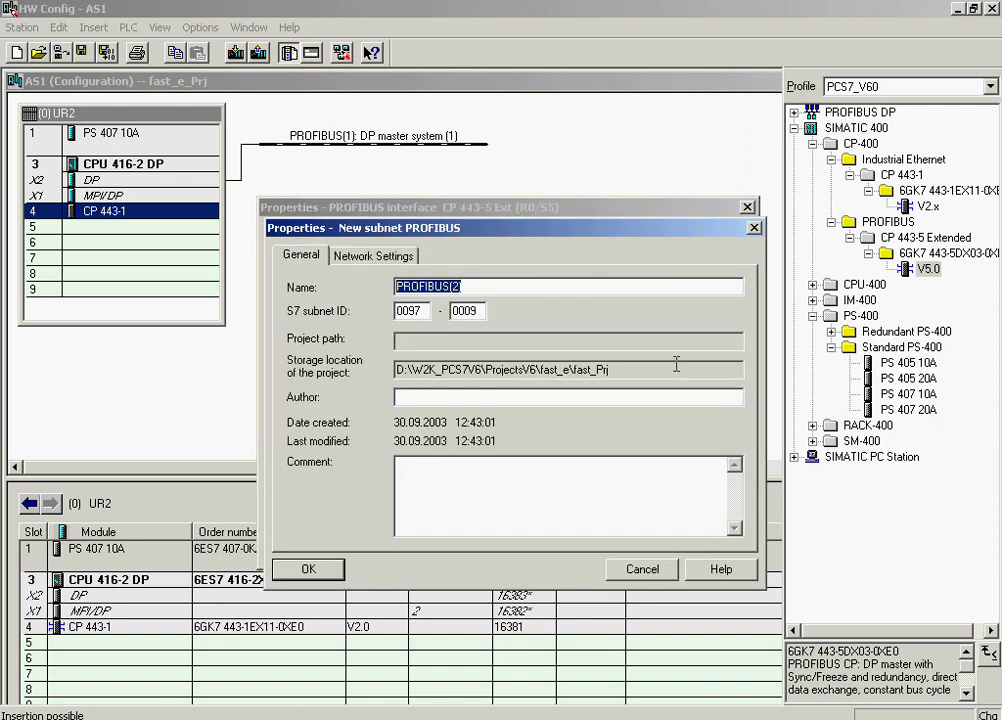
text(DP1)
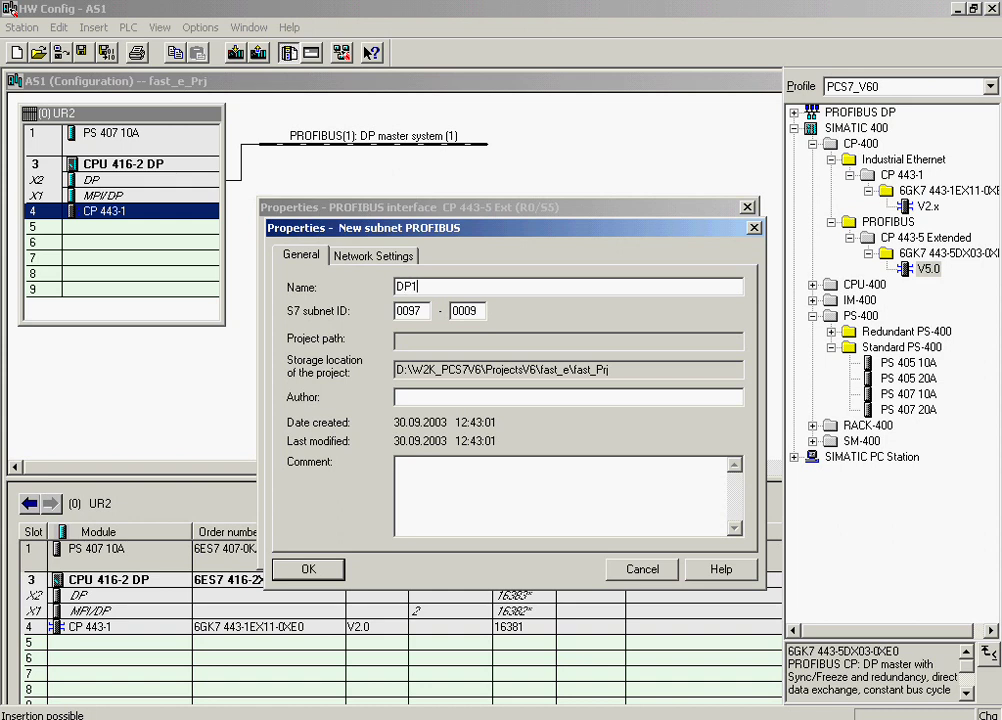
click(316, 568)
click(318, 549)
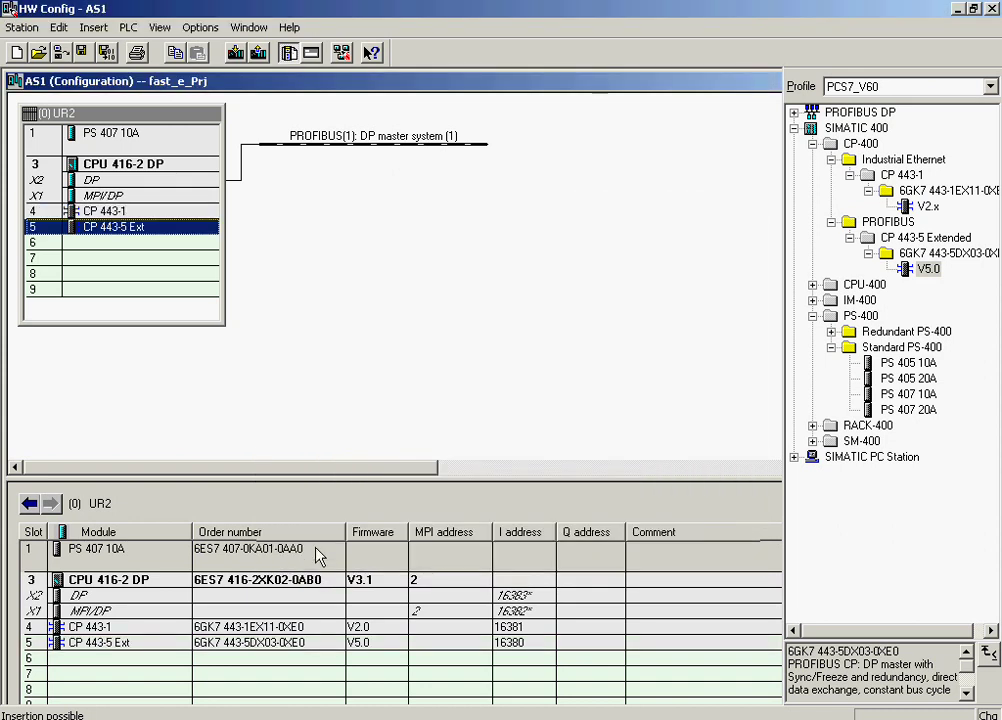
Set the operating mode of the CP 443-5 Ext to DP master
right_click(198, 229)
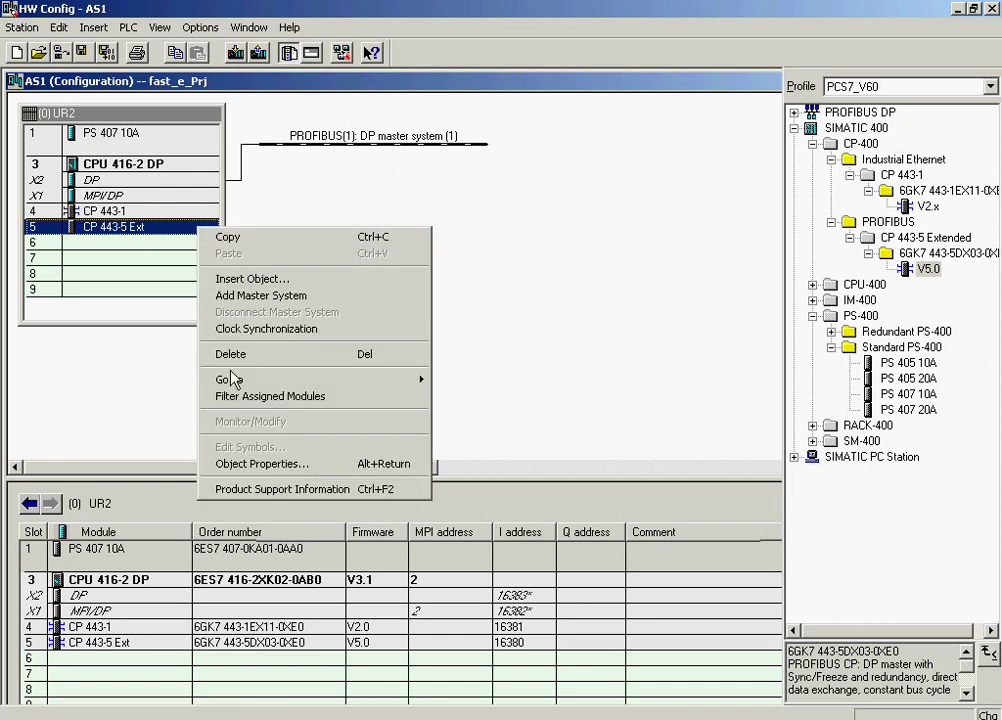
click(258, 465)
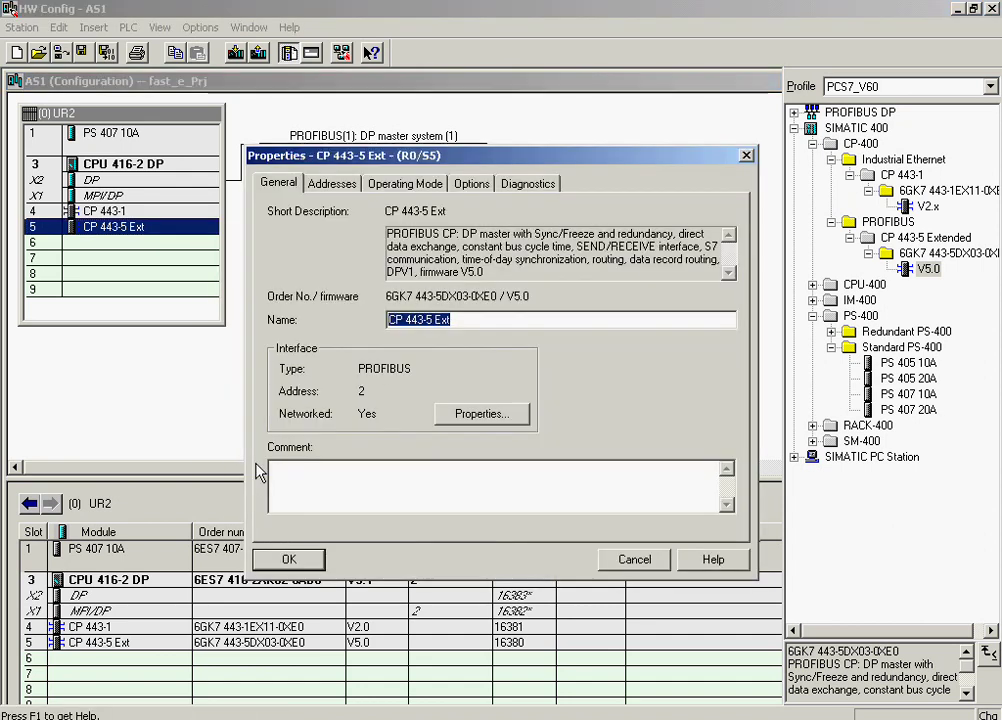
click(405, 183)
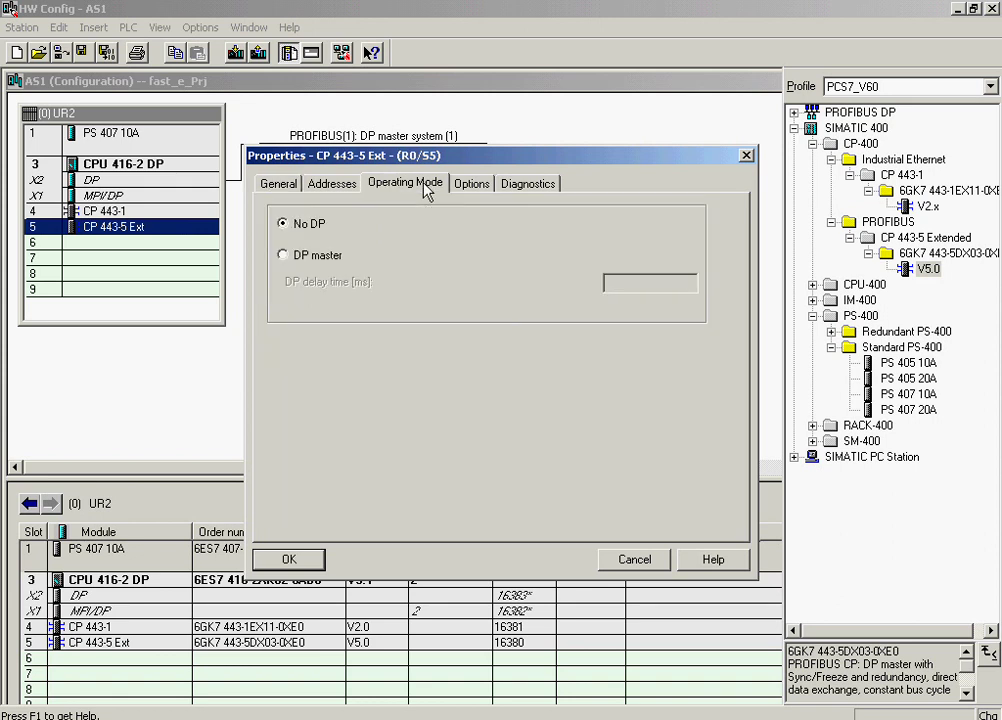
click(284, 256)
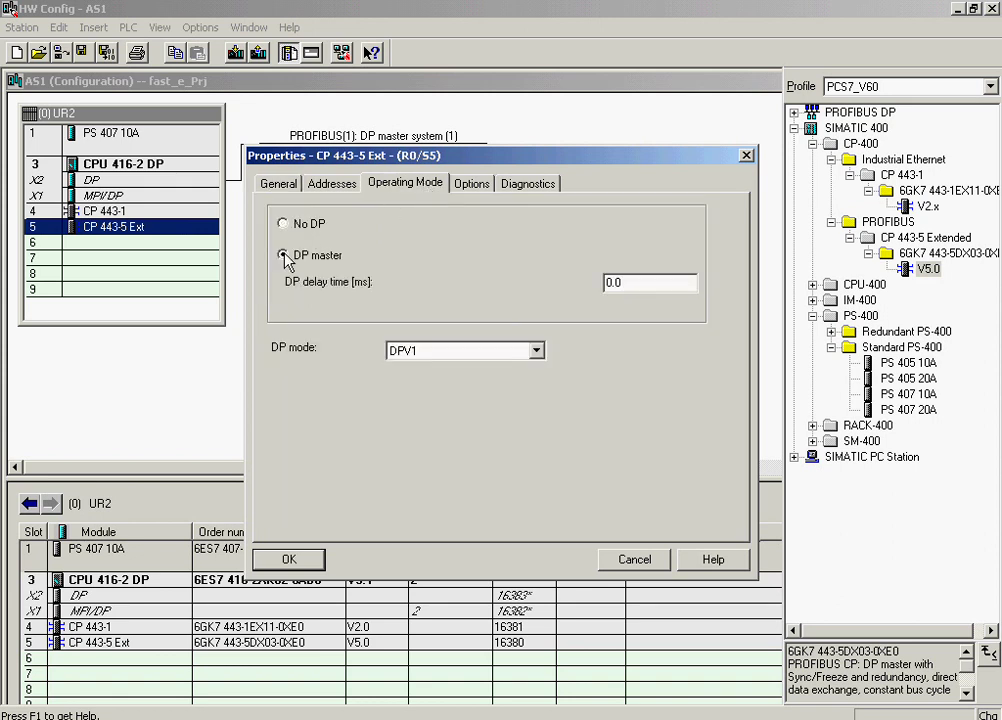
click(287, 558)
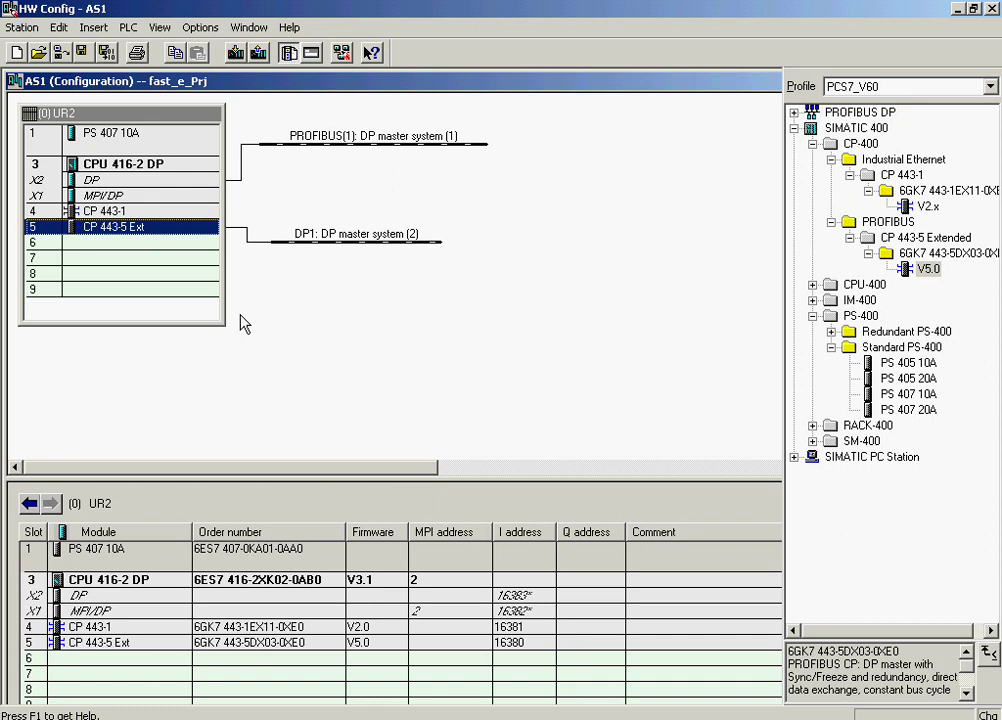
Attach an ET 200M IM 153-2 HF interface module to the DP1 master system with PROFIBUS address 3
click(794, 128)
click(794, 112)
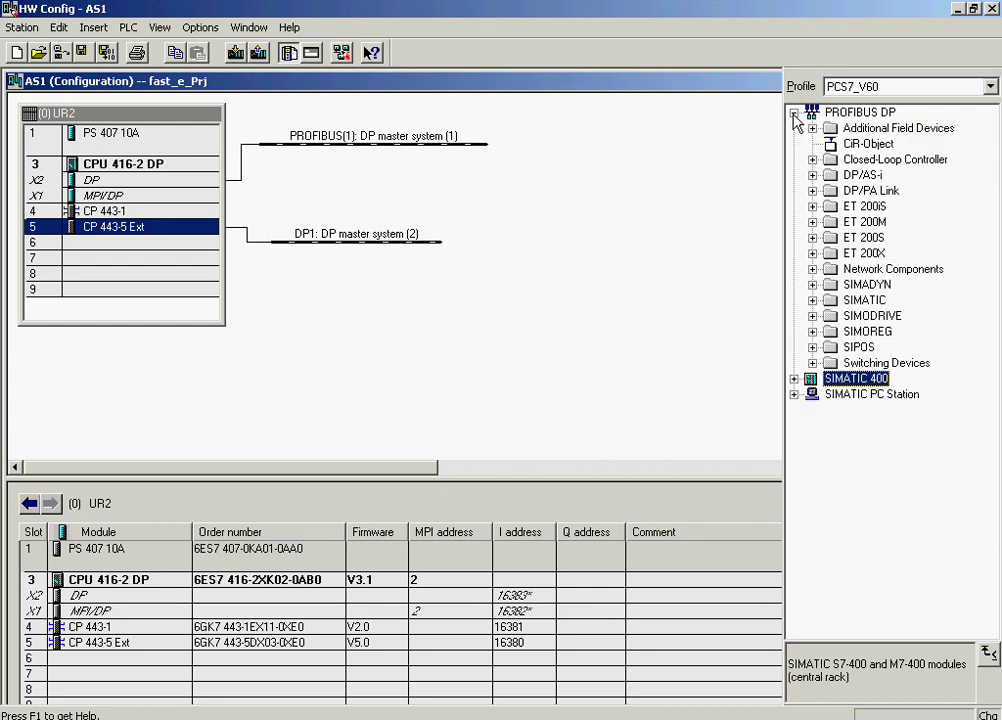
click(812, 222)
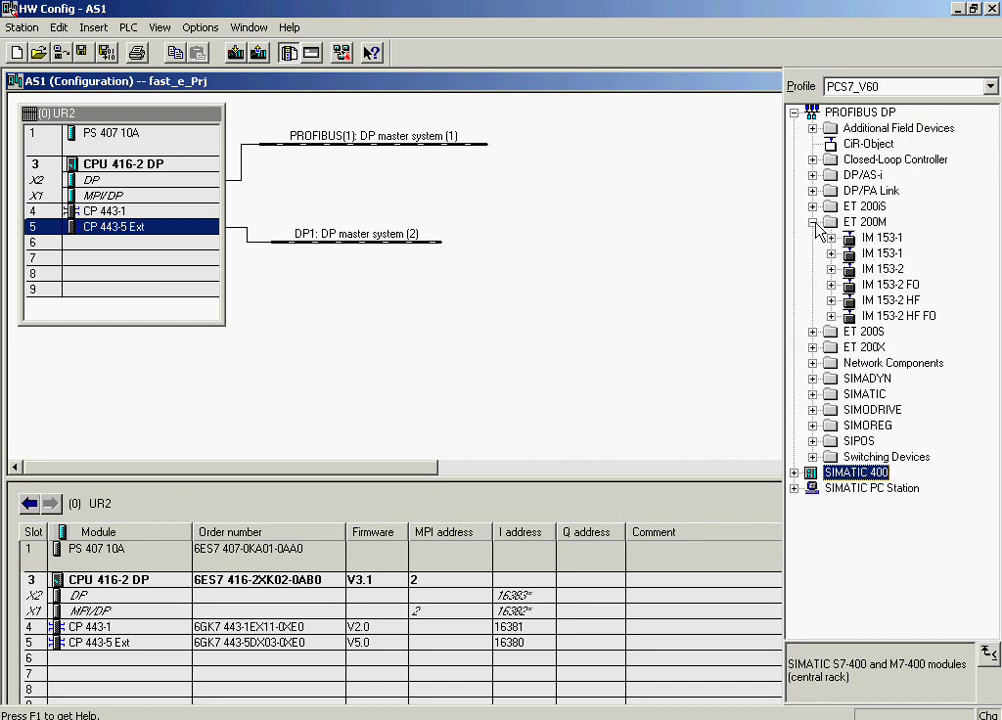
click(873, 301)
drag(873, 301, 360, 244)
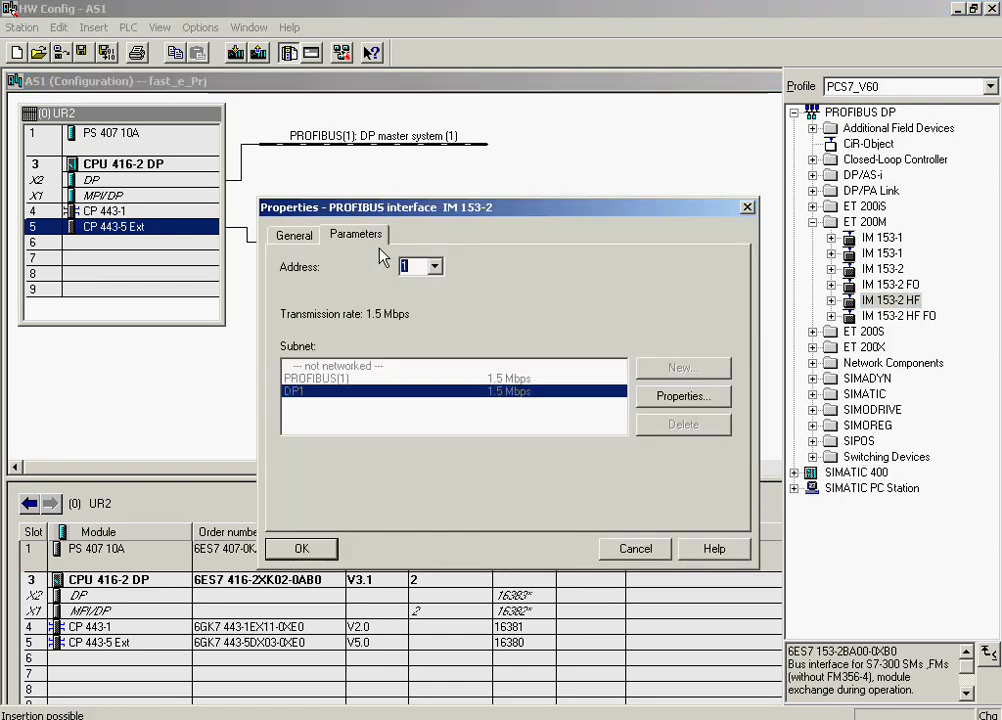
click(434, 266)
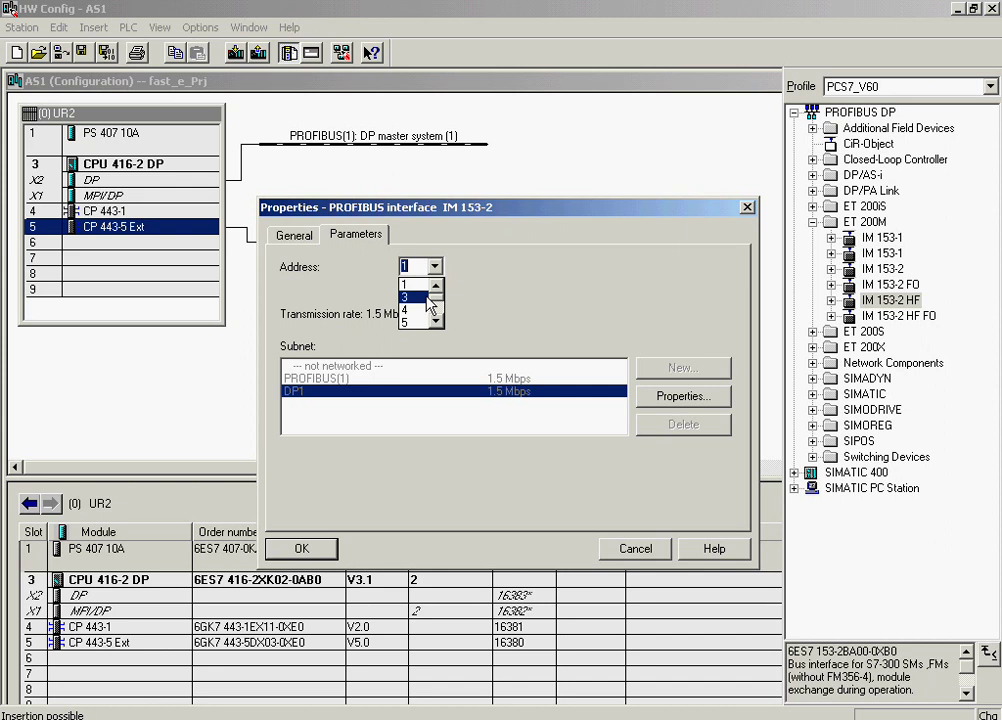
click(428, 298)
click(292, 550)
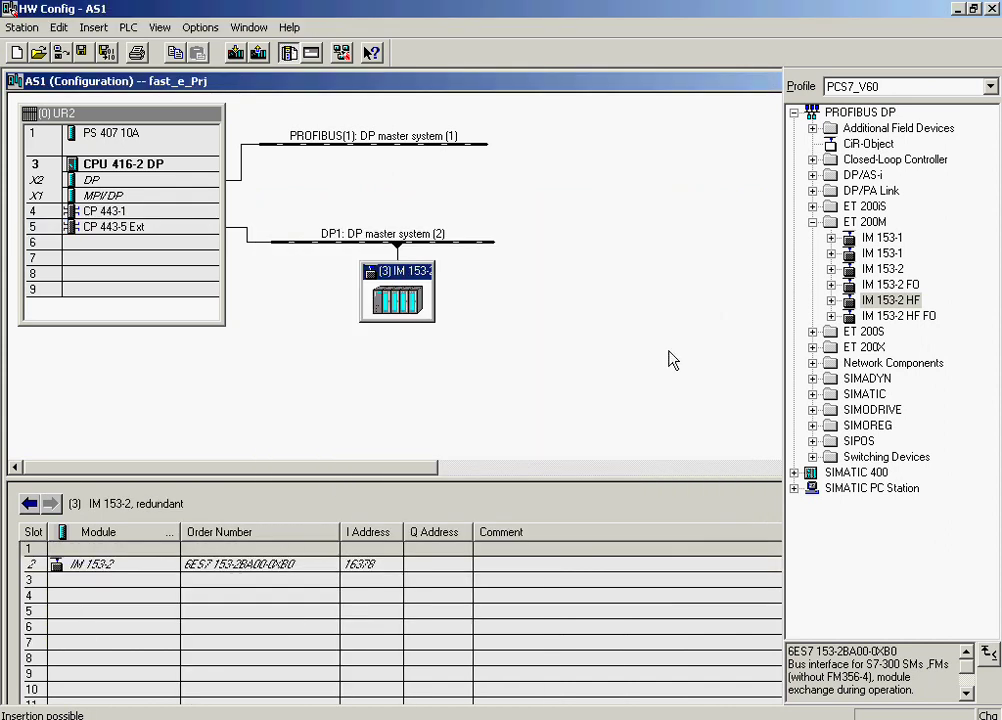
Insert the SM 331 AI8x12Bit analog input module (6ES7 331-7KF01-0AB0) into slot 4 of the IM 153-2
click(830, 300)
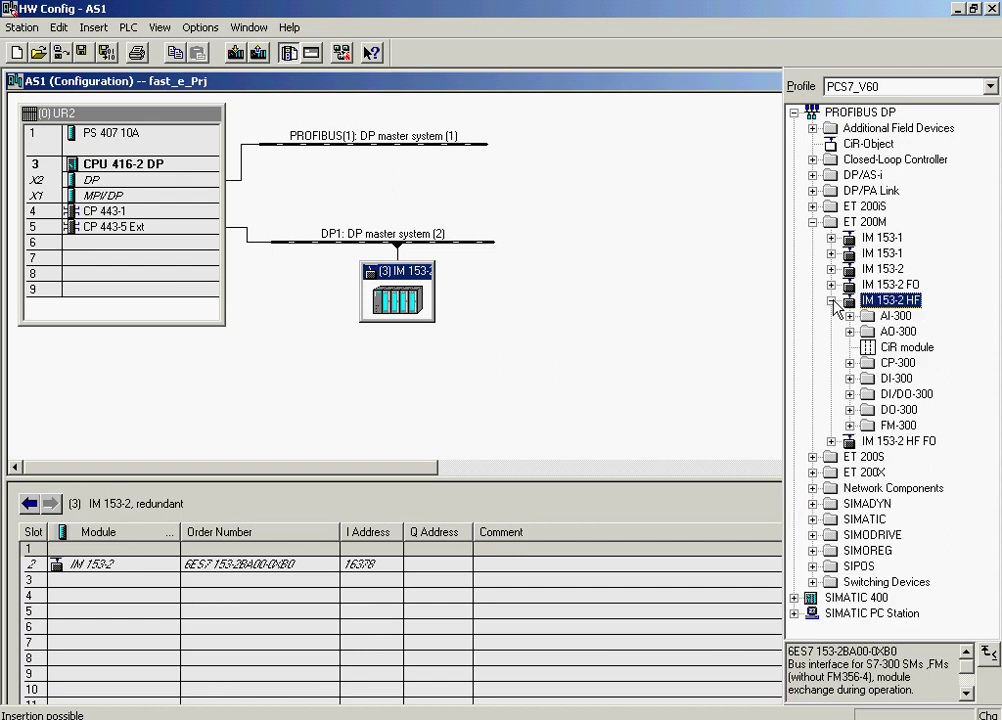
click(849, 316)
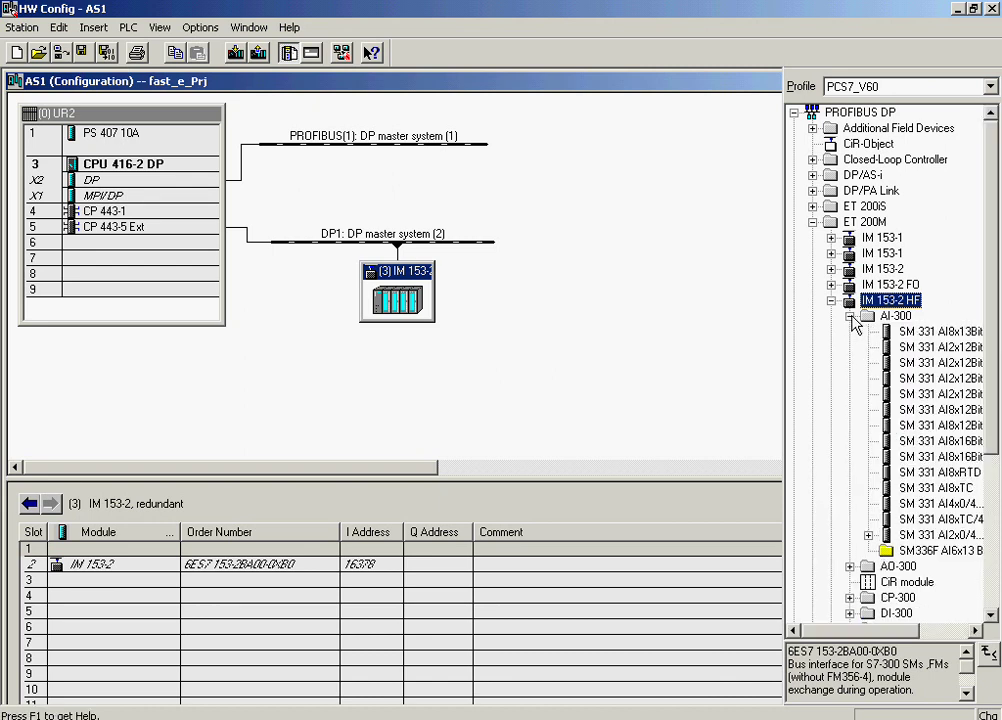
click(913, 410)
drag(913, 410, 320, 595)
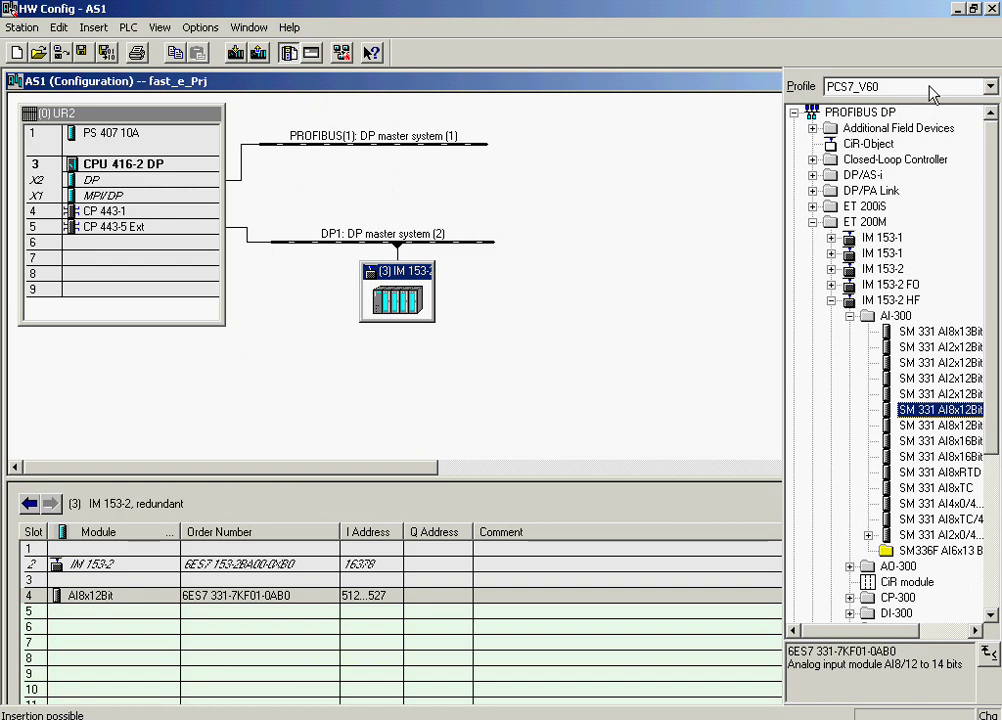
Switch the hardware catalog to the Standard profile and insert the SM 332 AO4x12Bit module (6ES7 332-5HD01-0AB0) into slot 5 of the IM 153-2
click(989, 86)
click(945, 102)
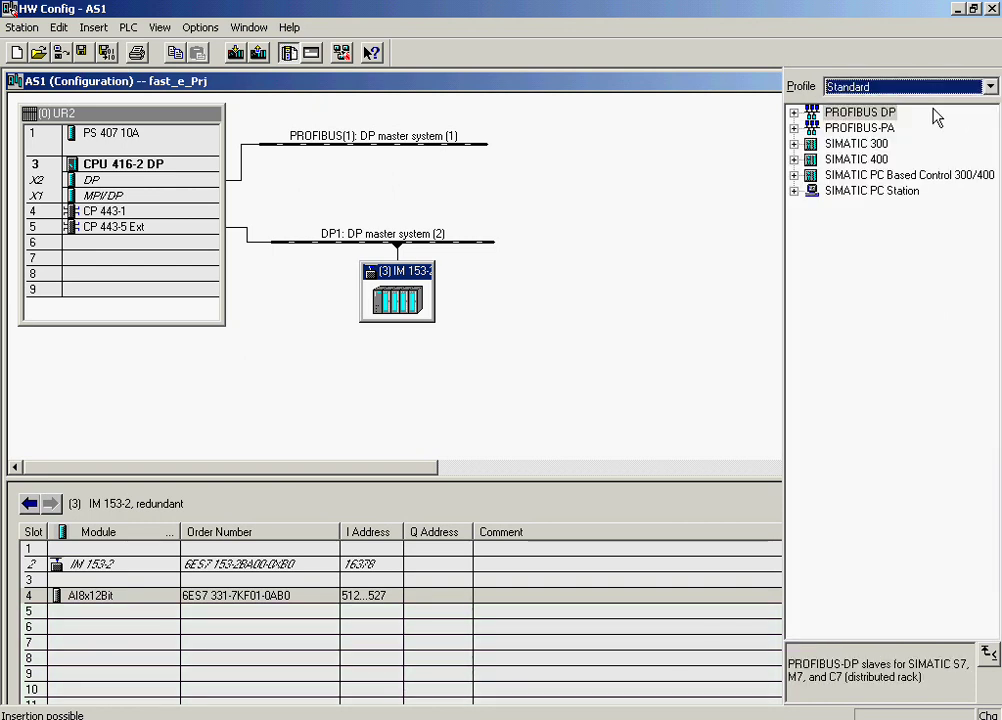
double_click(860, 112)
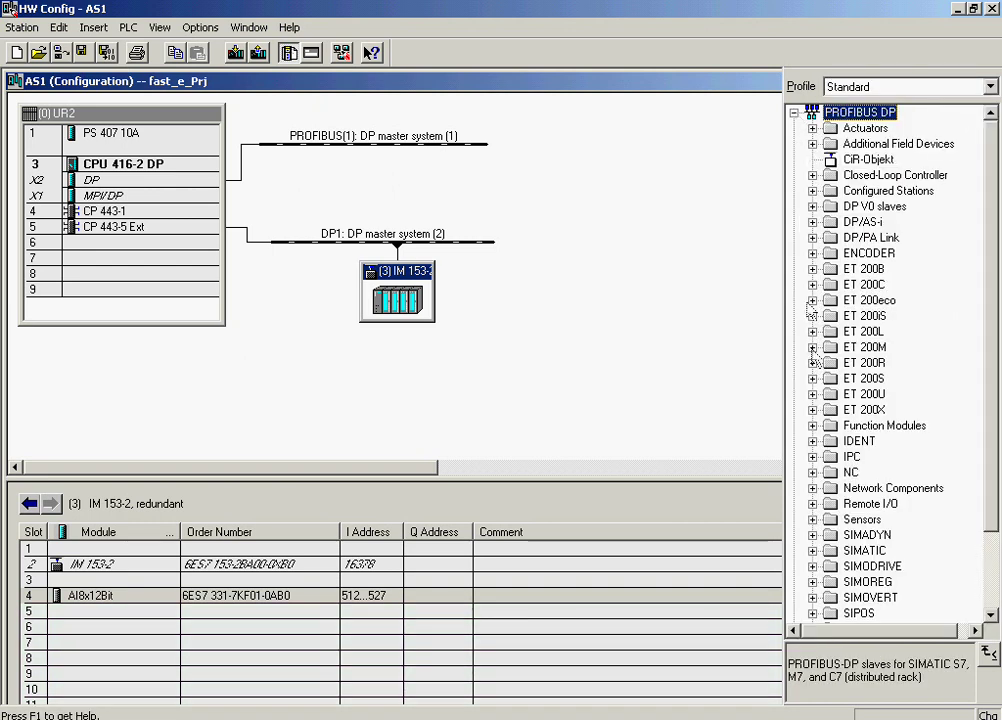
click(812, 347)
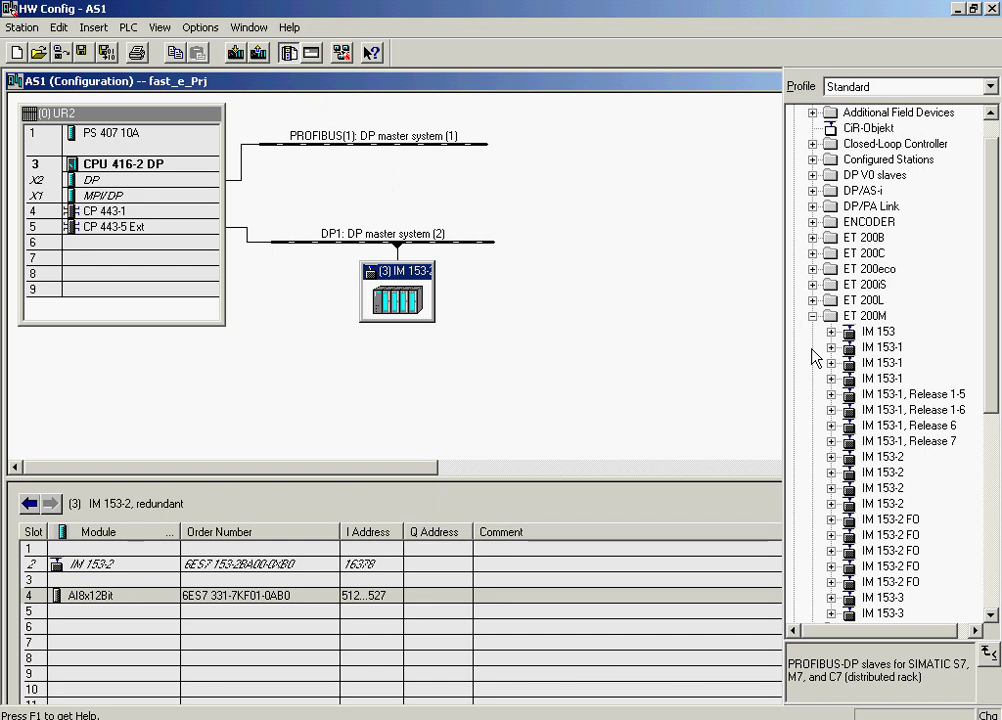
click(837, 488)
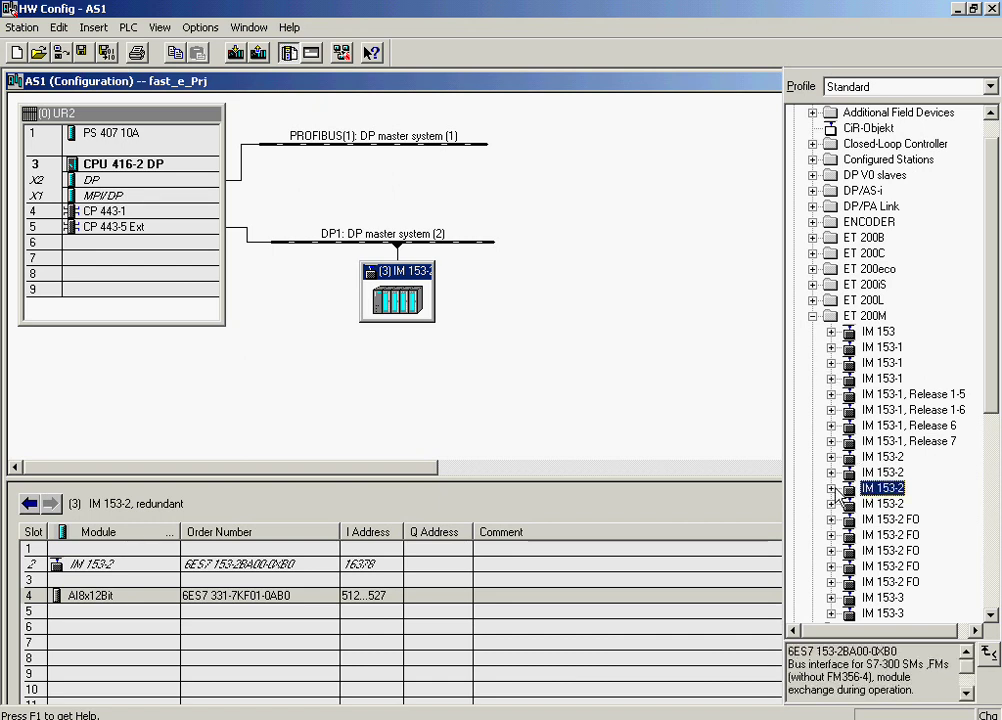
click(831, 488)
click(849, 507)
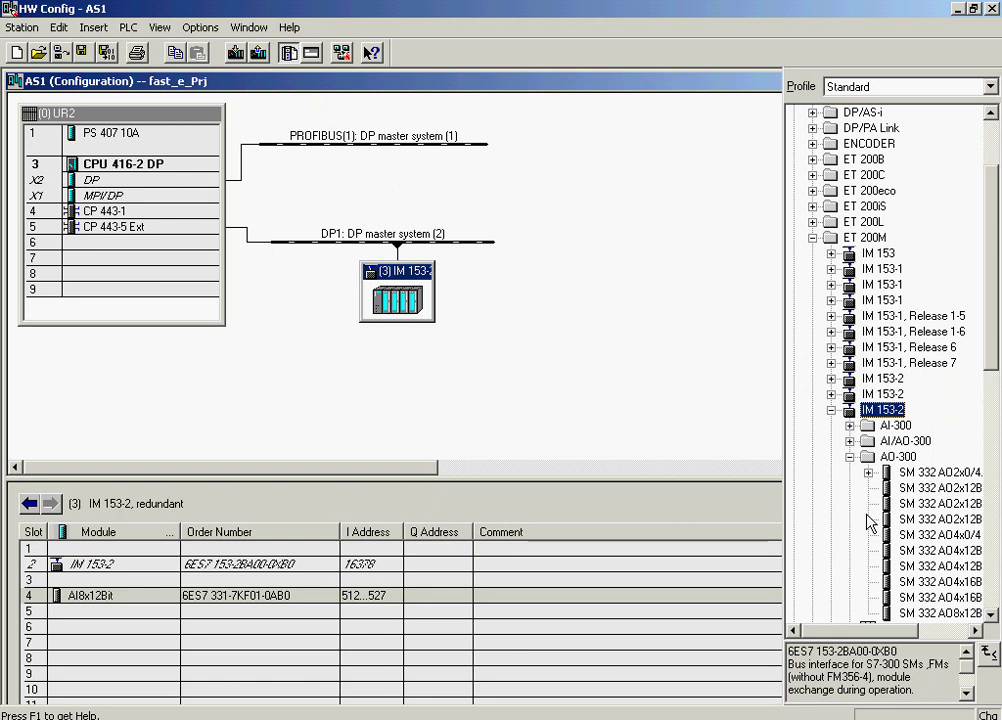
click(910, 566)
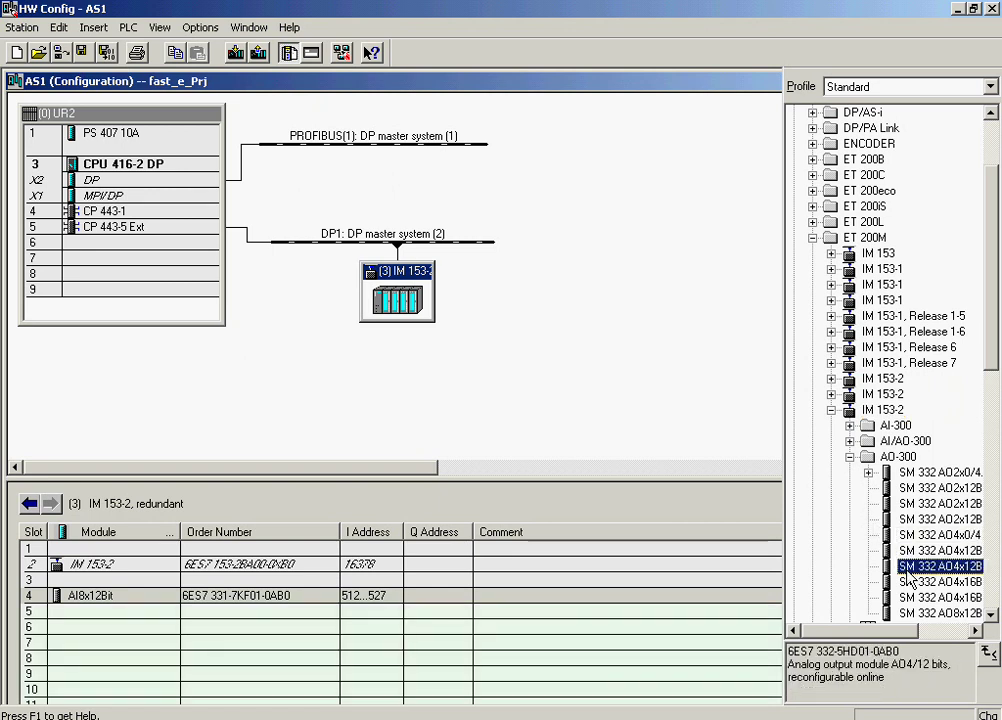
drag(908, 575, 753, 622)
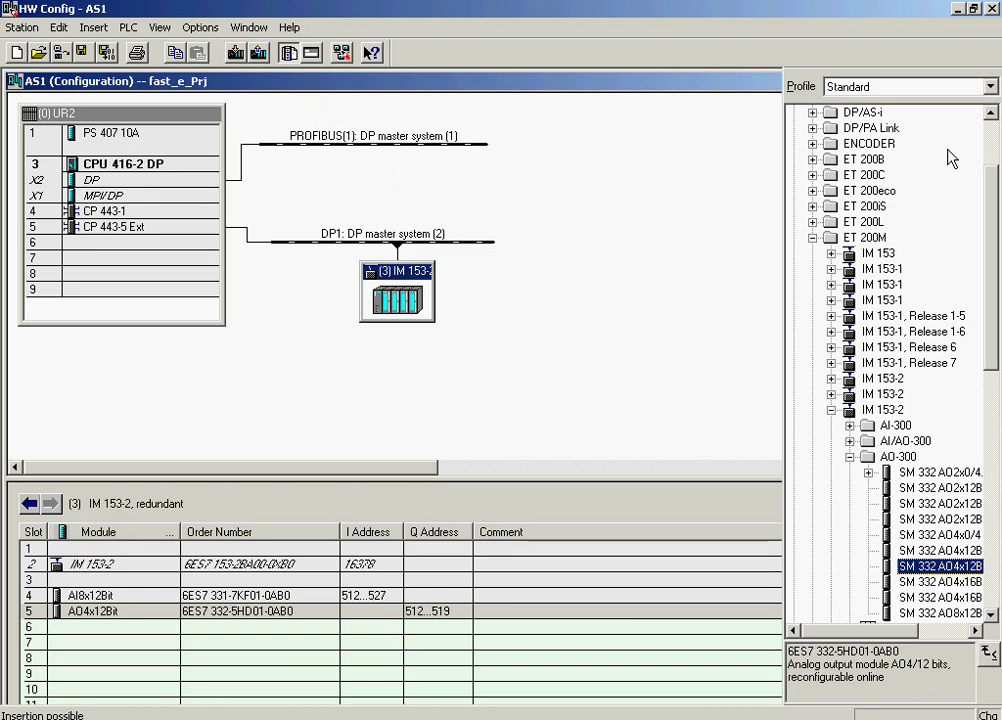
Switch the hardware catalog to the PCS7_V60 profile and insert the SM 321 DI16xDC24V, Interrupt module (6ES7 321-7BH00-0AB0) into slot 6 of the IM 153-2
click(990, 87)
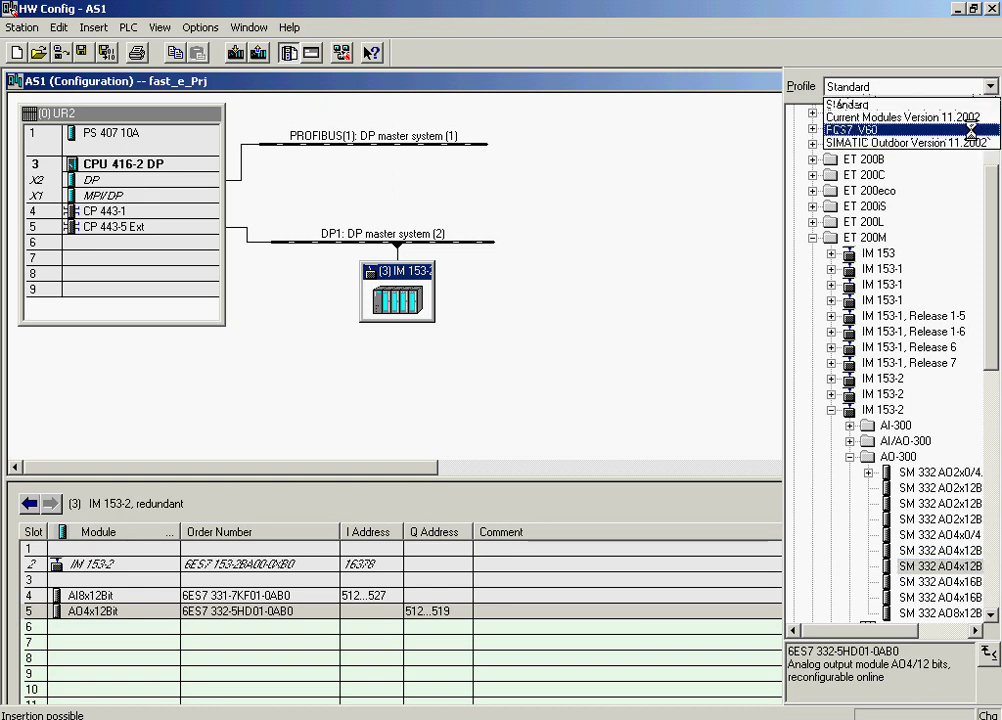
click(970, 130)
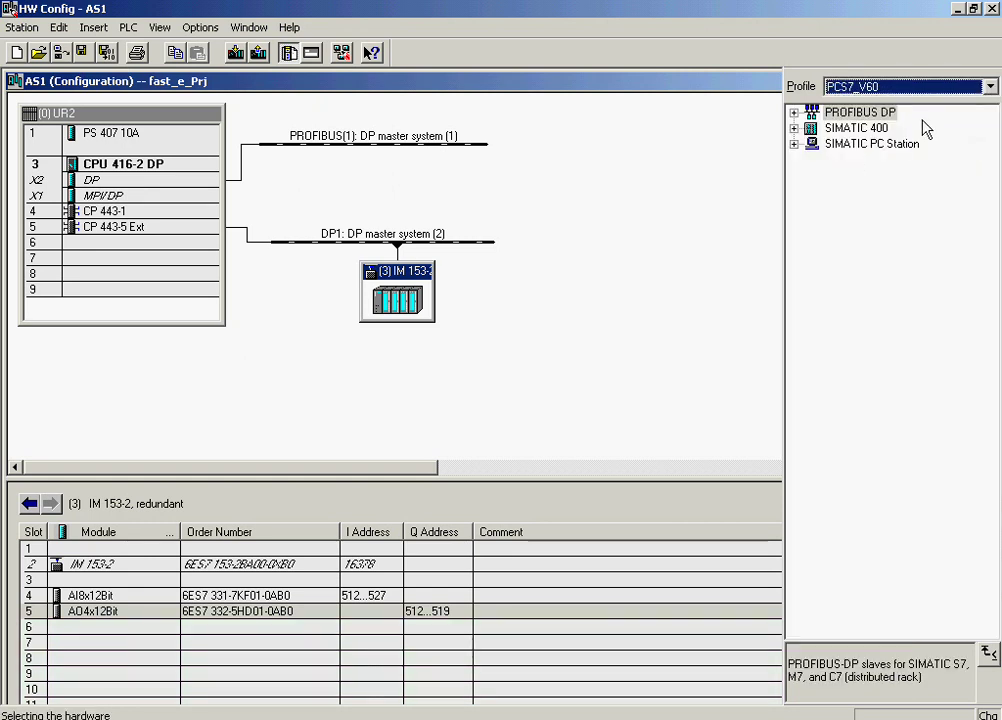
click(794, 113)
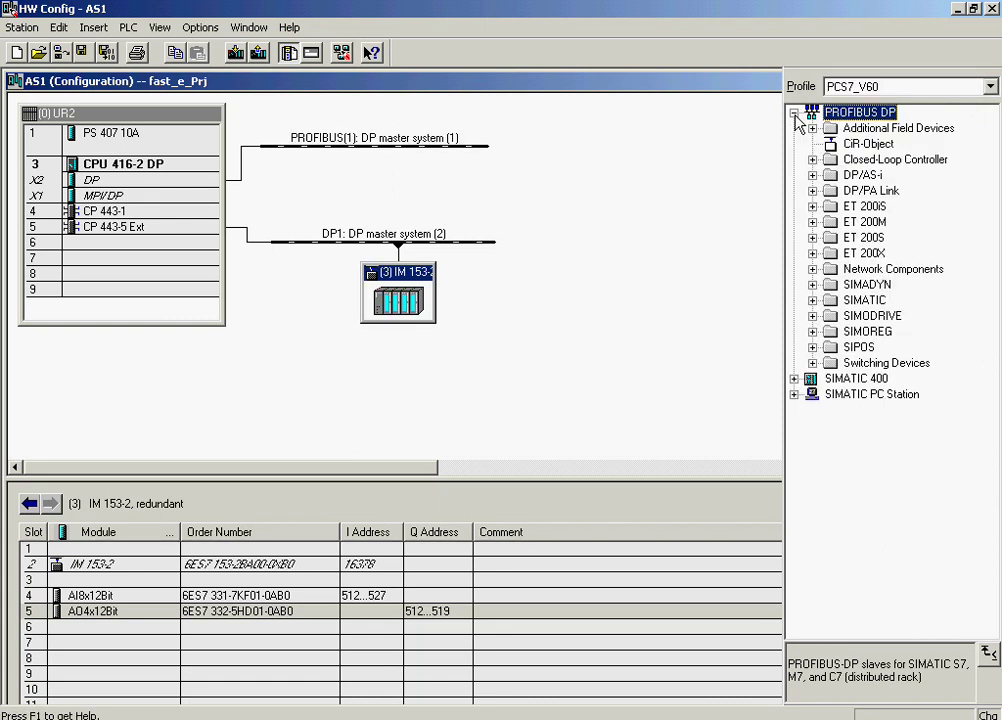
click(812, 222)
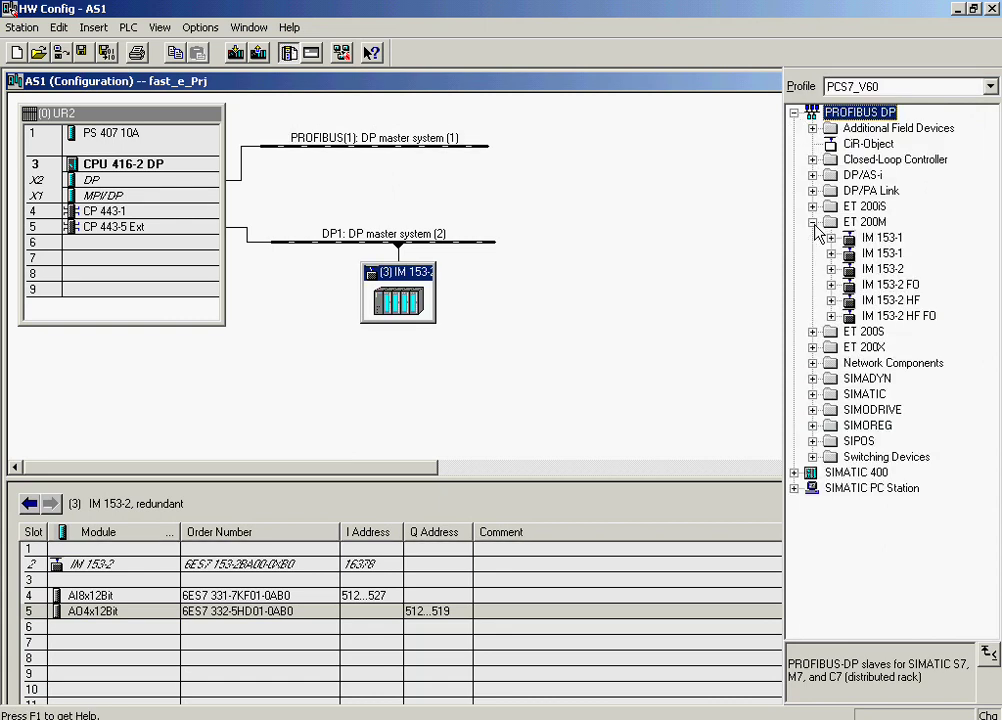
click(831, 300)
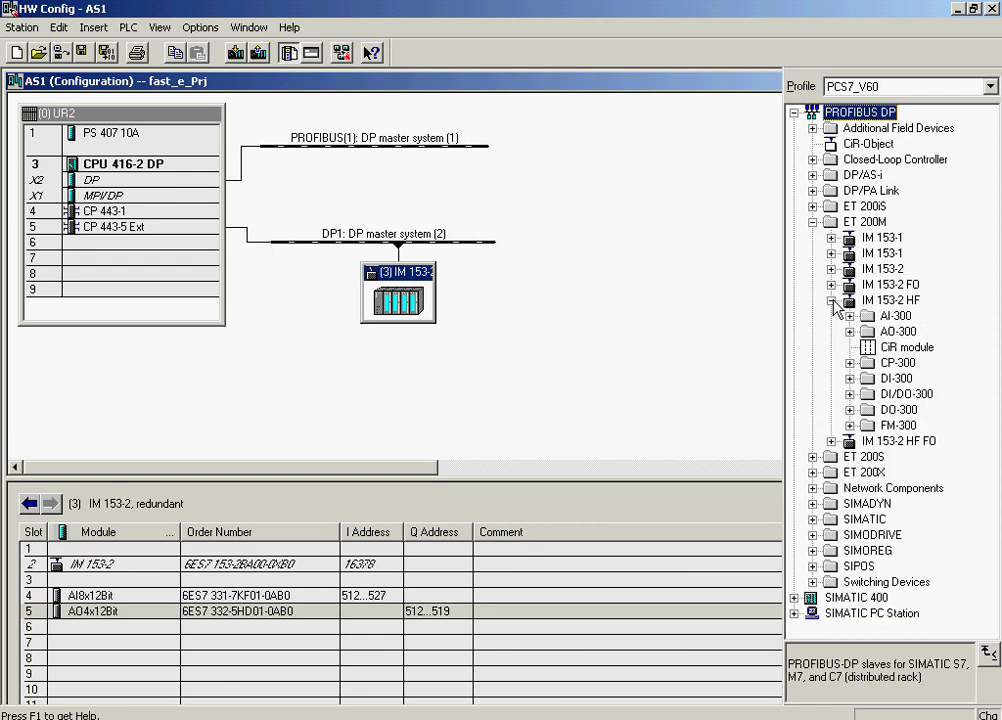
click(849, 379)
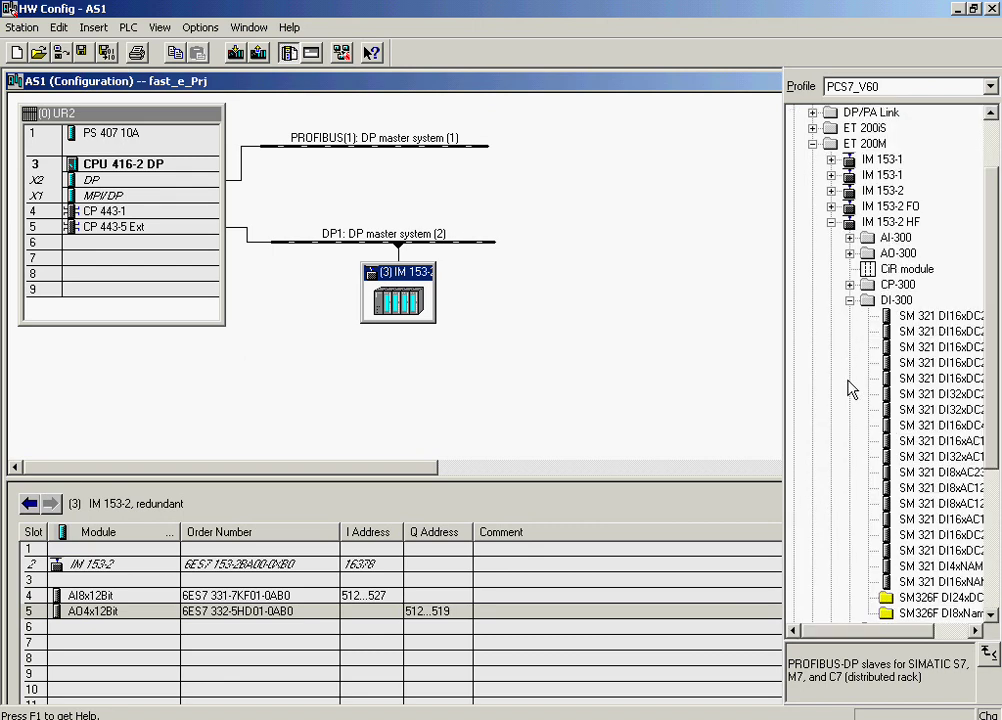
drag(935, 535, 652, 637)
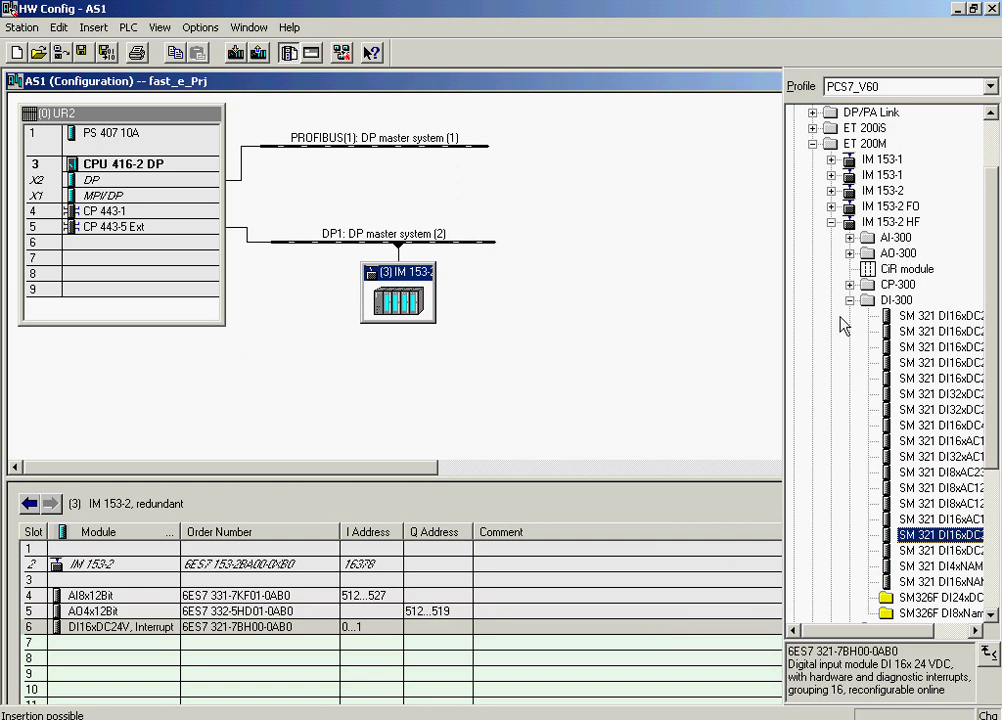
Insert the SM 322 DO8xDC24V/0.5A digital output module (6ES7 322-8BF00-0AB0) into slot 7 of the IM 153-2
click(849, 300)
click(850, 410)
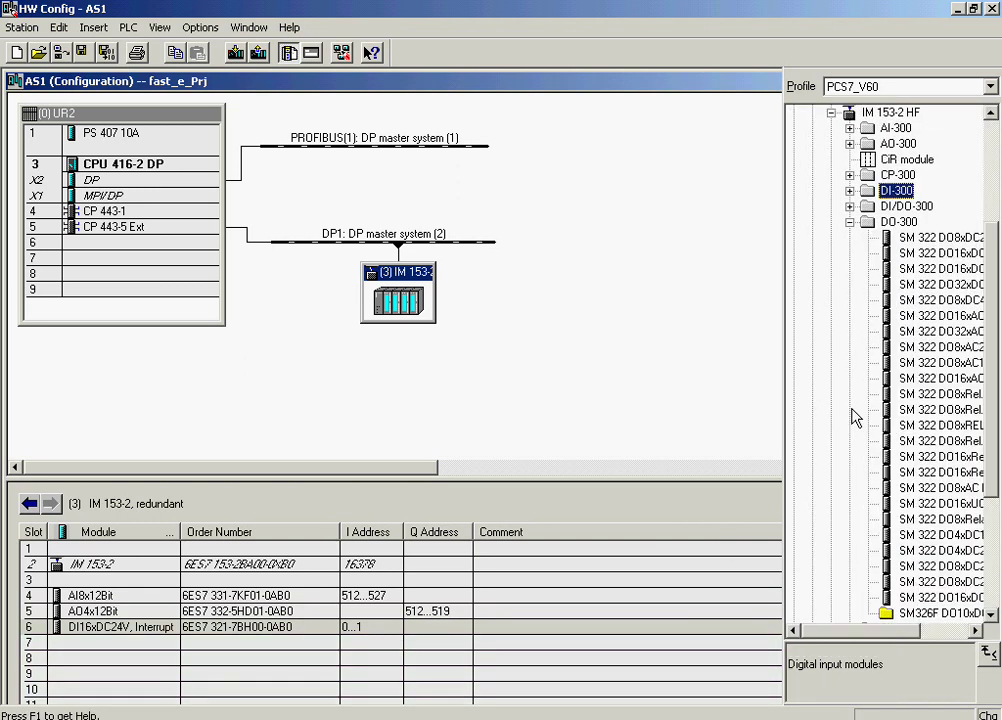
drag(896, 566, 714, 652)
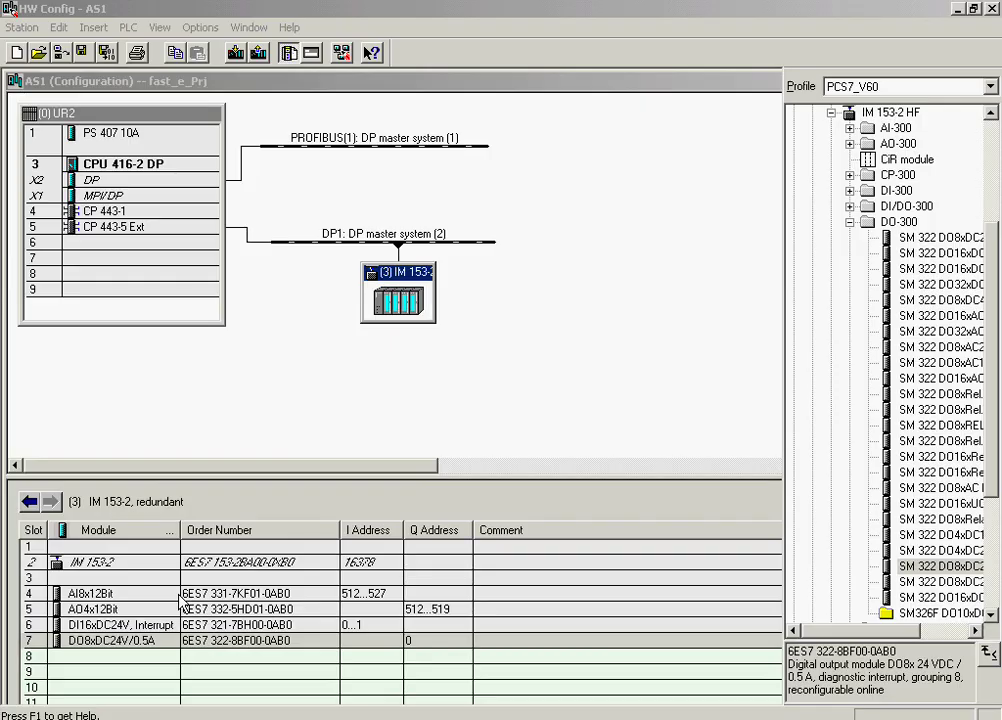
Open the symbols of the AI8x12Bit module in slot 4 and enter PIDCTRL1-PV_IN as symbol and comment for IW 512
right_click(181, 597)
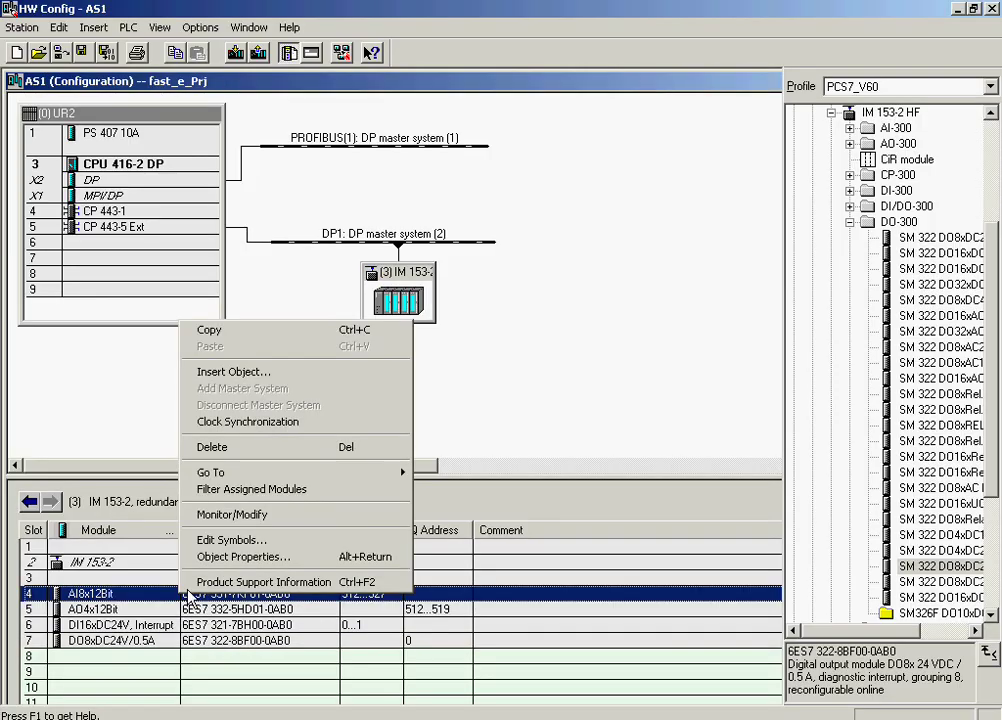
click(215, 539)
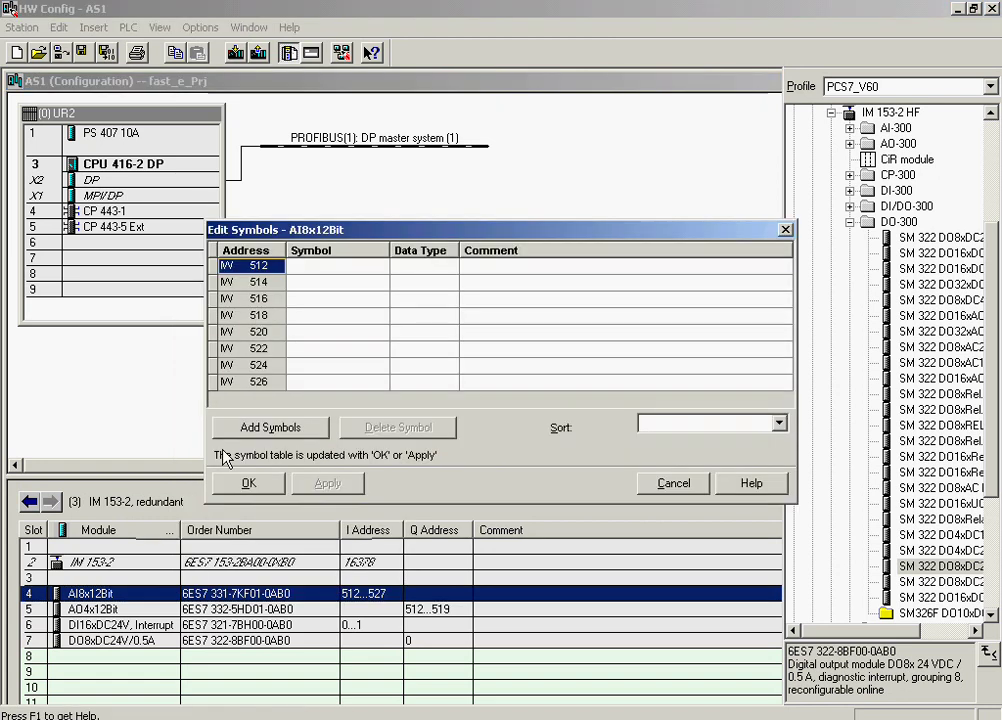
click(336, 266)
text(PIDCTRL1)
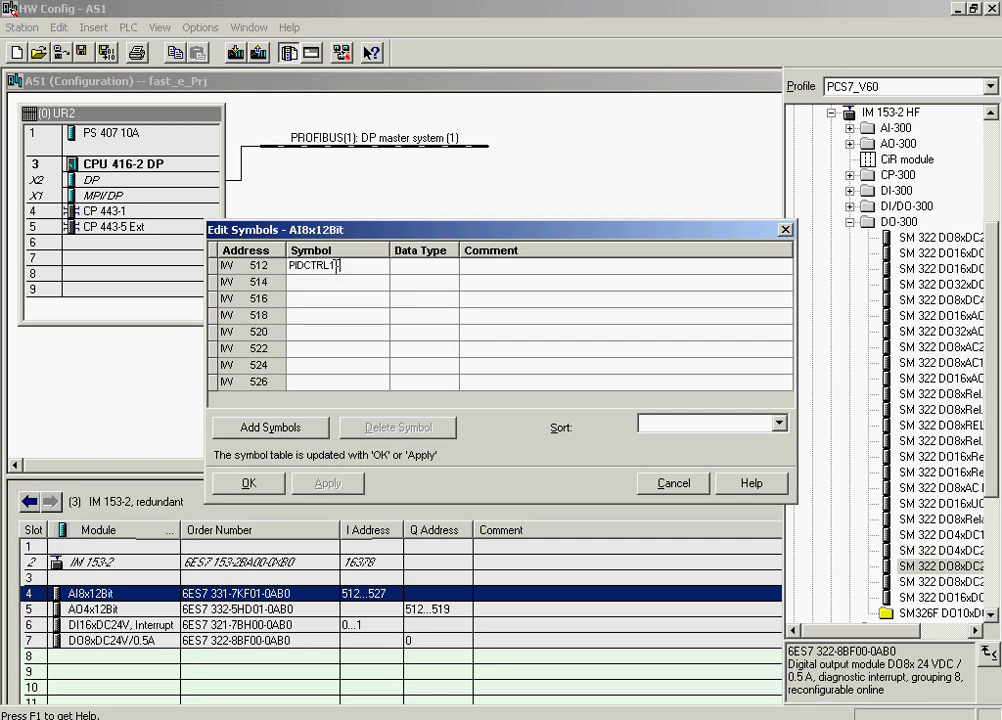
text(_PV_IN)
drag(370, 265, 288, 266)
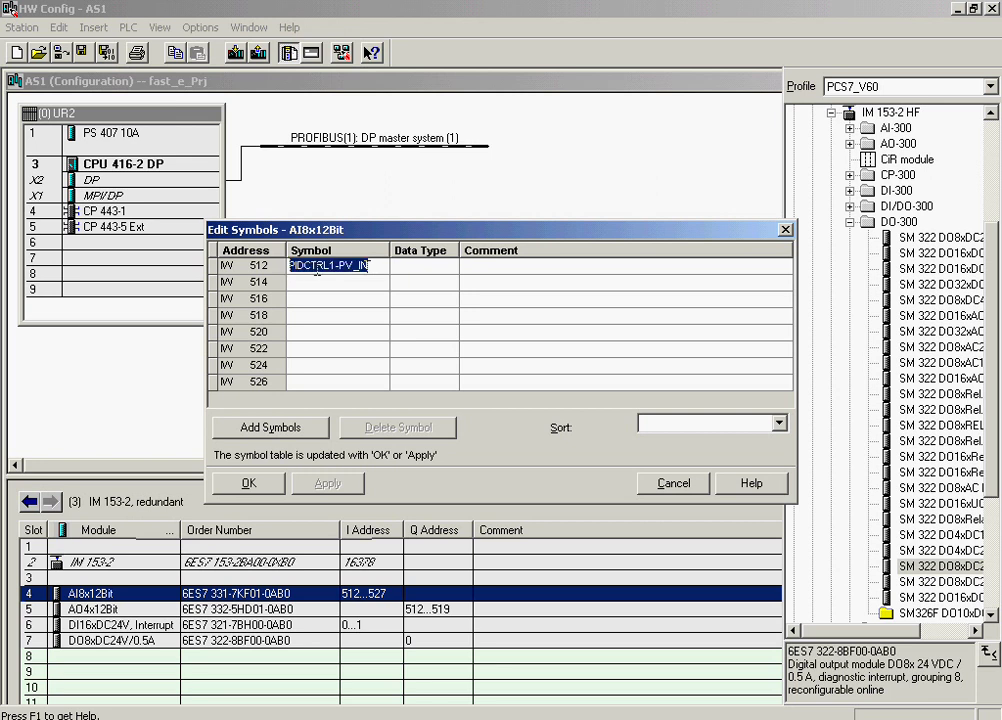
click(478, 266)
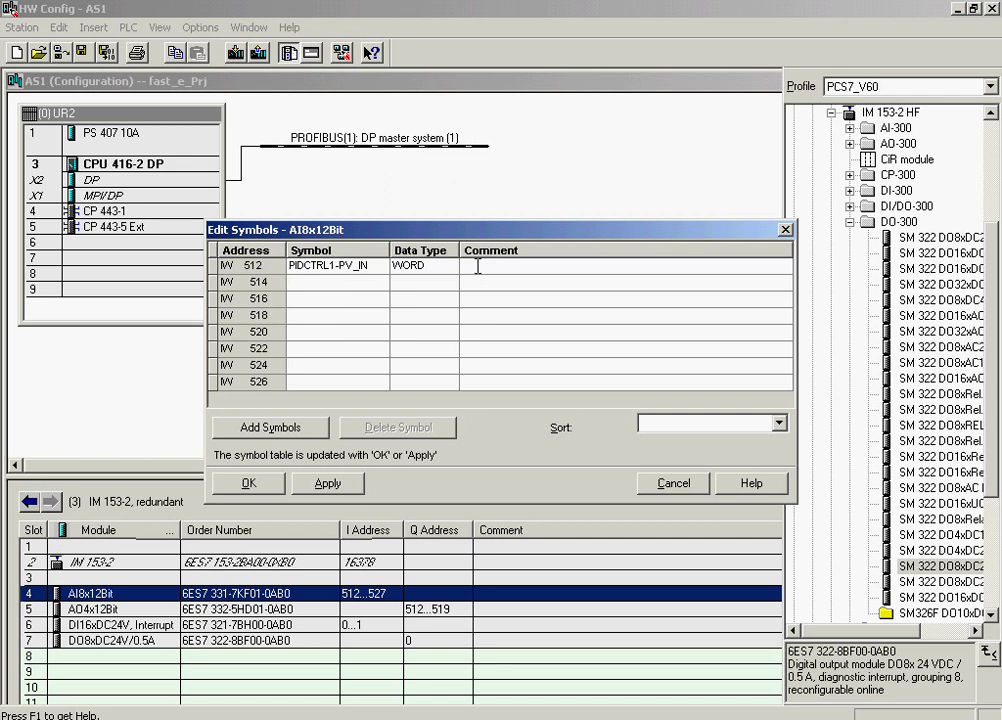
text(PIDCTRL1-PV_IN)
Enter PIDCTRL2-PV_IN as symbol and comment for input word IW 514
click(363, 283)
text(PIDCTRL1-PV_IN)
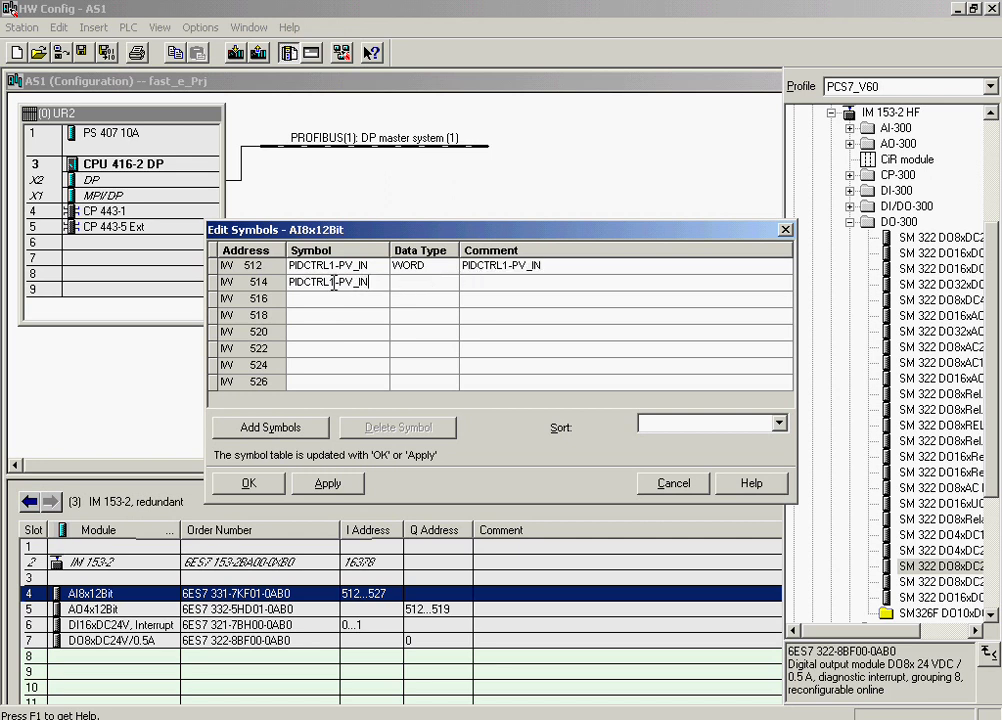
click(336, 282)
key(BackSpace)
text(2)
key(shift+End)
click(282, 284)
key(ctrl+c)
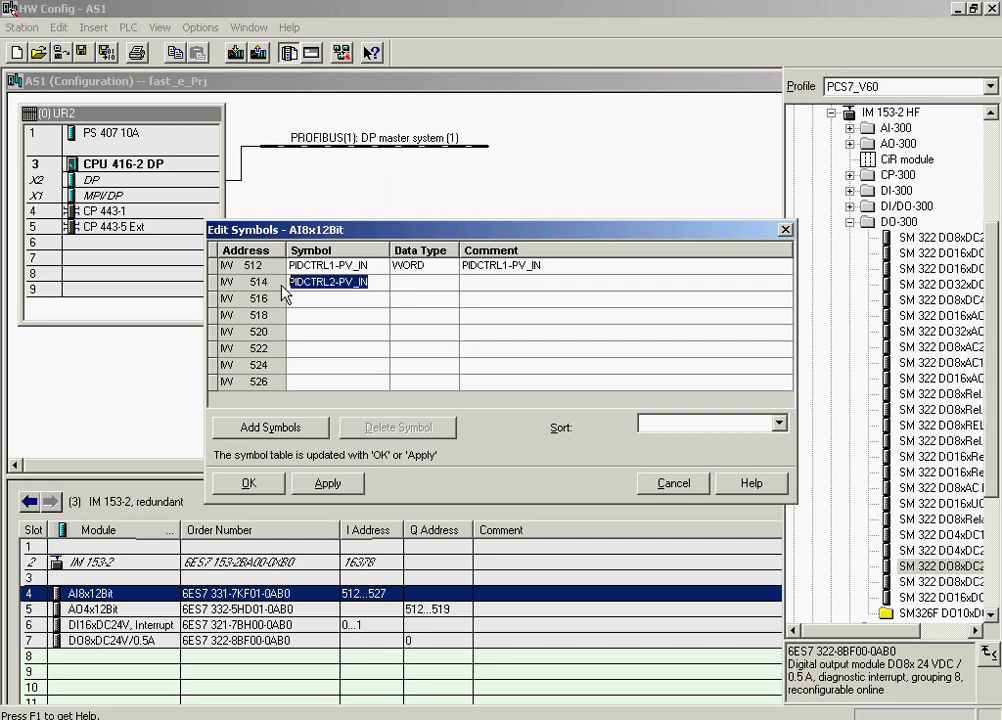
click(474, 283)
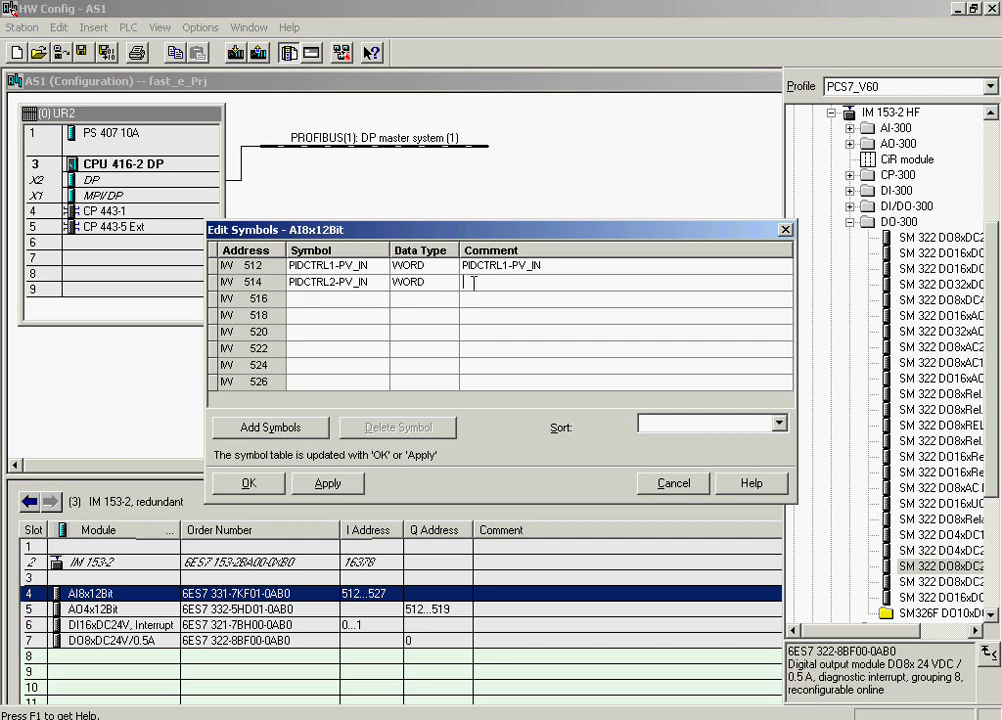
key(ctrl+v)
Enter PIDCTRL1-LMNR_IN as symbol and comment for input word IW 516
click(362, 298)
text(PI)
text(L1-LMN)
text(_IN)
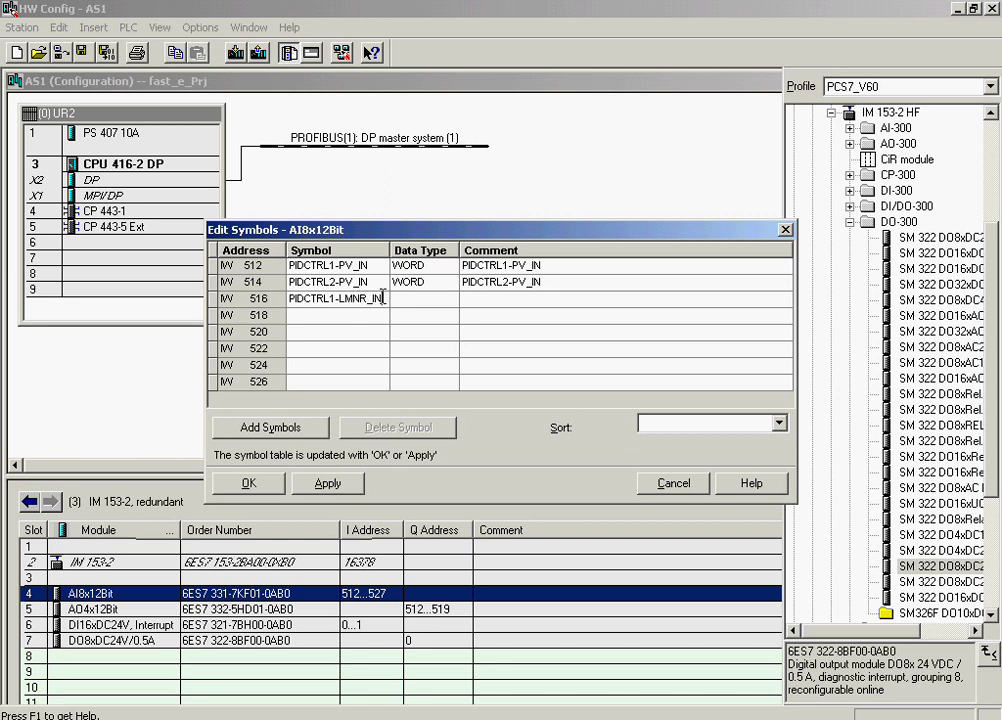
drag(382, 298, 287, 298)
key(ctrl+c)
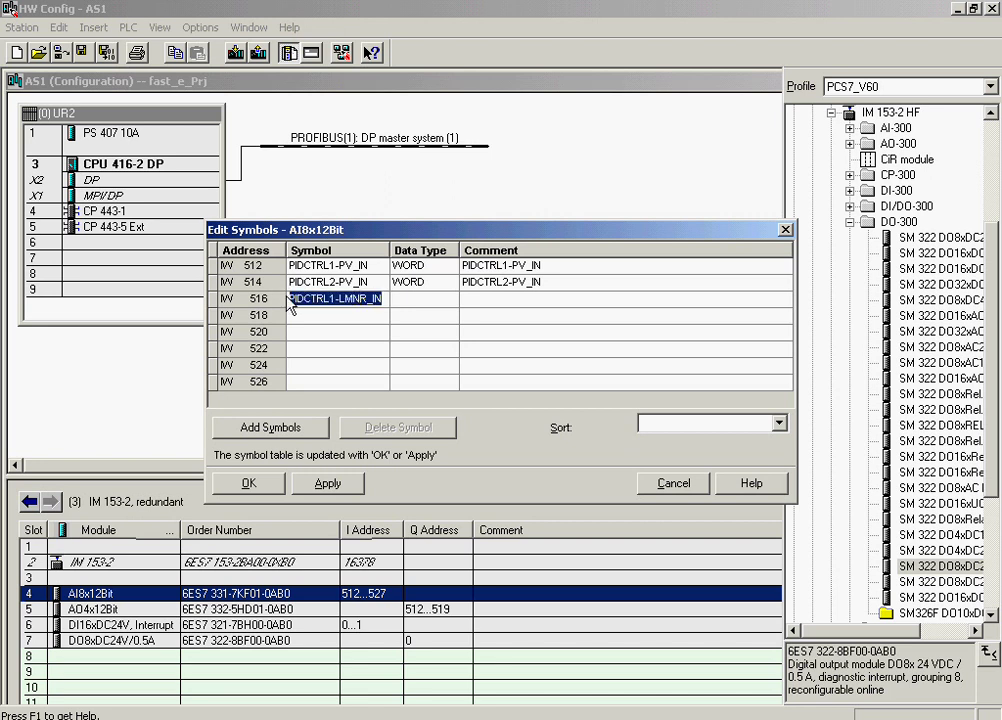
click(469, 300)
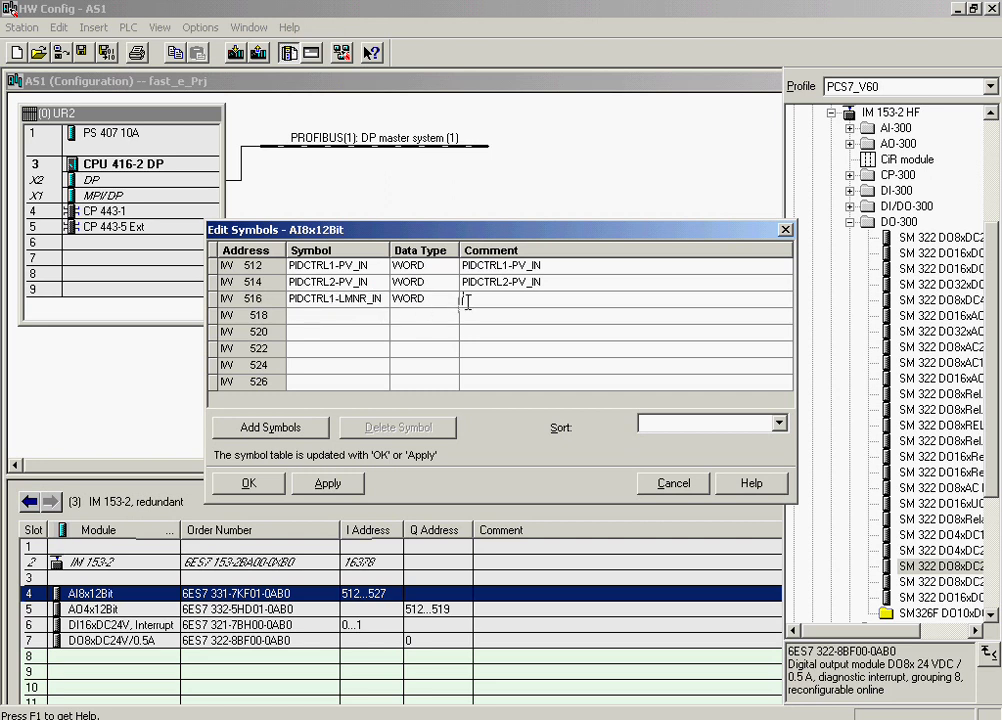
key(ctrl+v)
Enter PIDCTRL2-LMNR_IN as symbol and comment for IW 518 and accept the AI8x12Bit symbol table
click(368, 316)
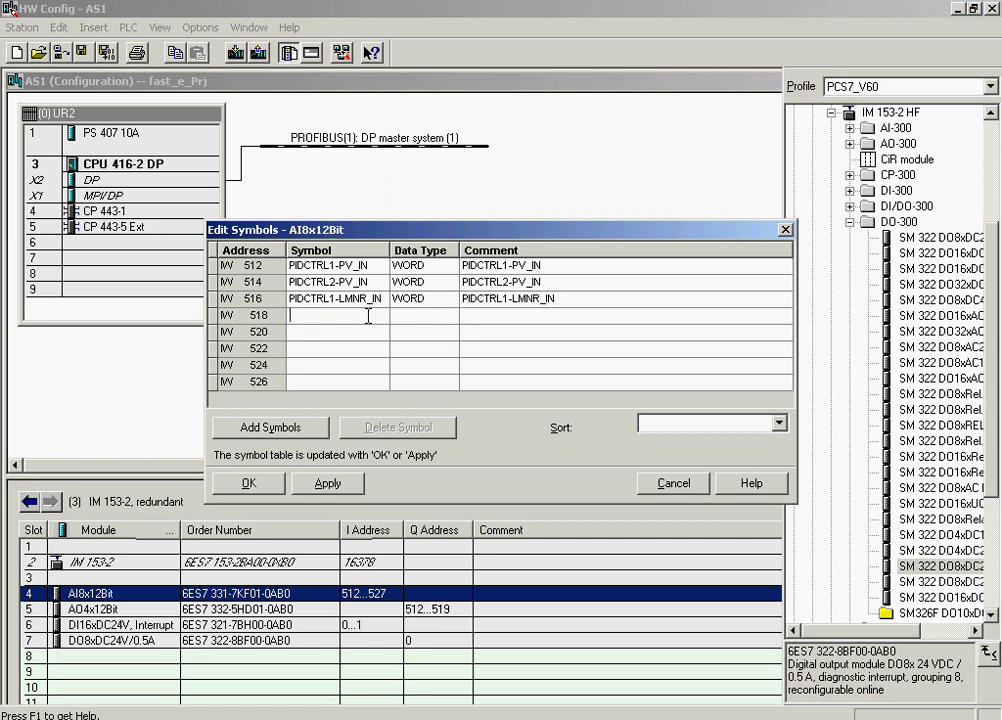
key(ctrl+v)
click(335, 315)
key(BackSpace)
text(2)
click(507, 316)
key(ctrl+v)
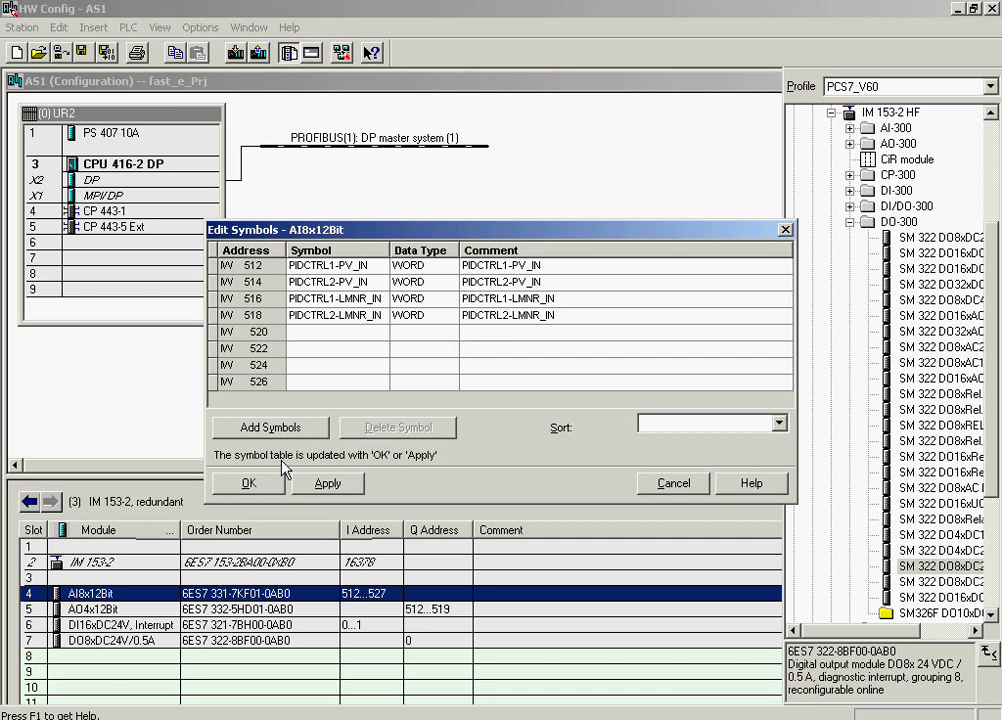
click(250, 484)
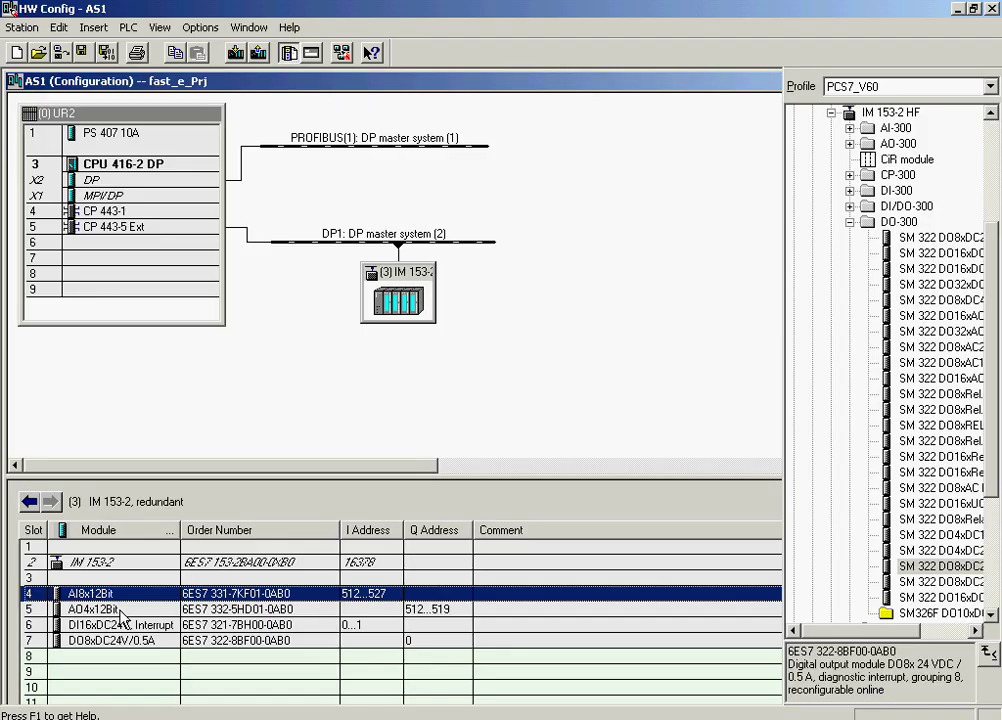
Open the symbols of the AO4x12Bit module in slot 5 and enter PIDCTRL1-OUT as symbol and comment for QW 512
right_click(119, 612)
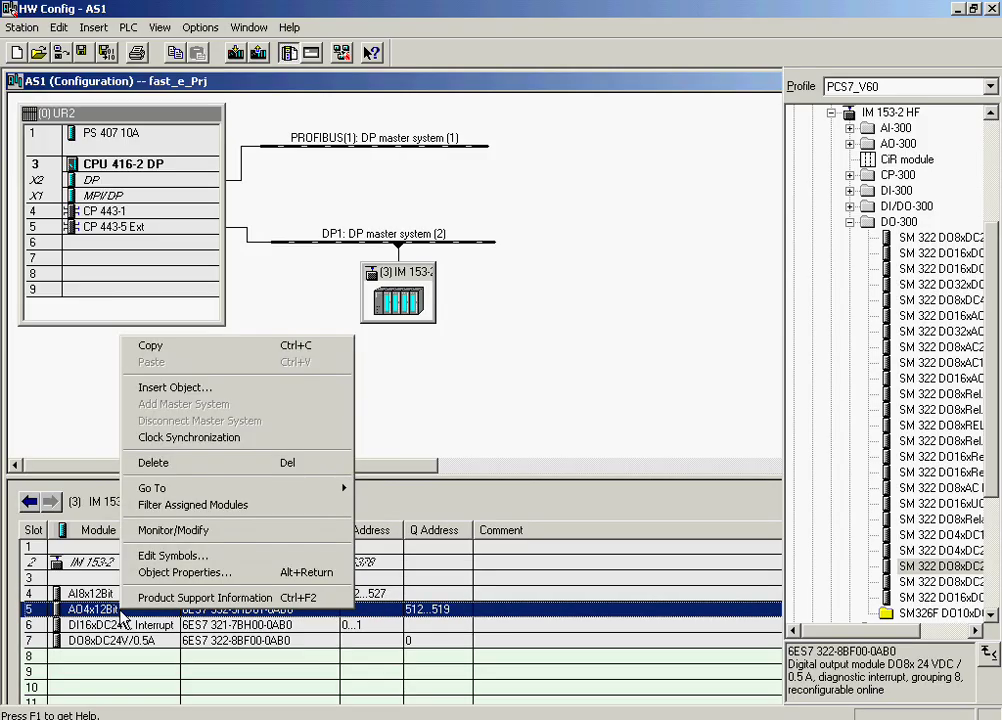
click(148, 556)
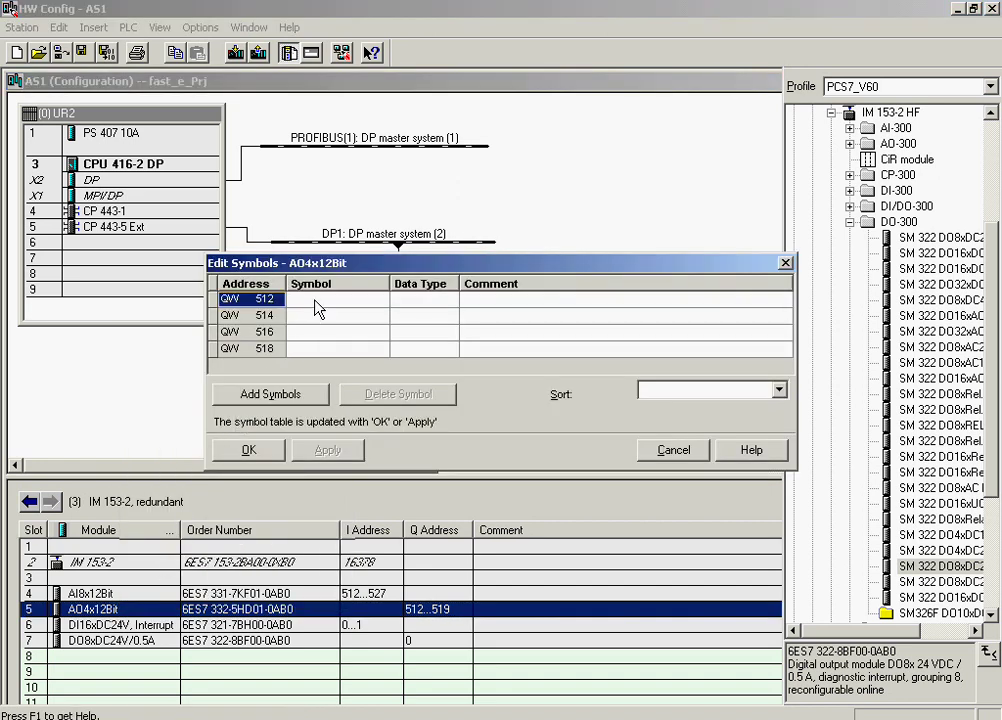
click(294, 298)
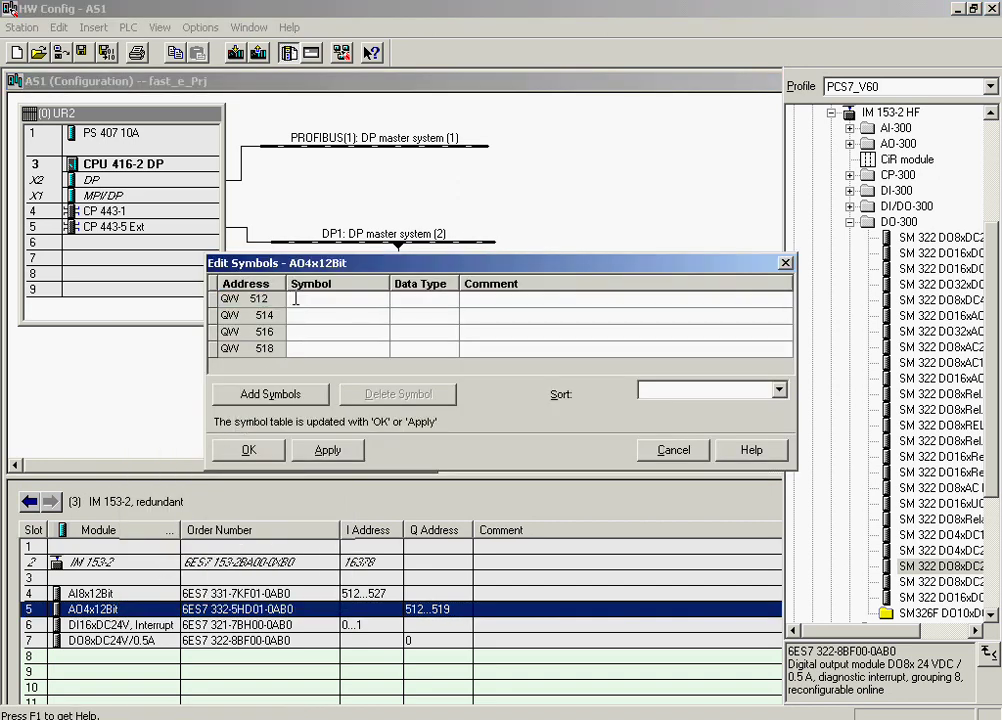
text(P_DCTRL1-OUT)
drag(359, 298, 289, 298)
key(ctrl+c)
key(Tab)
key(Tab)
key(ctrl+v)
Enter PIDCTRL2-OUT as symbol and comment for QW 514 and accept the AO4x12Bit symbol table
click(380, 318)
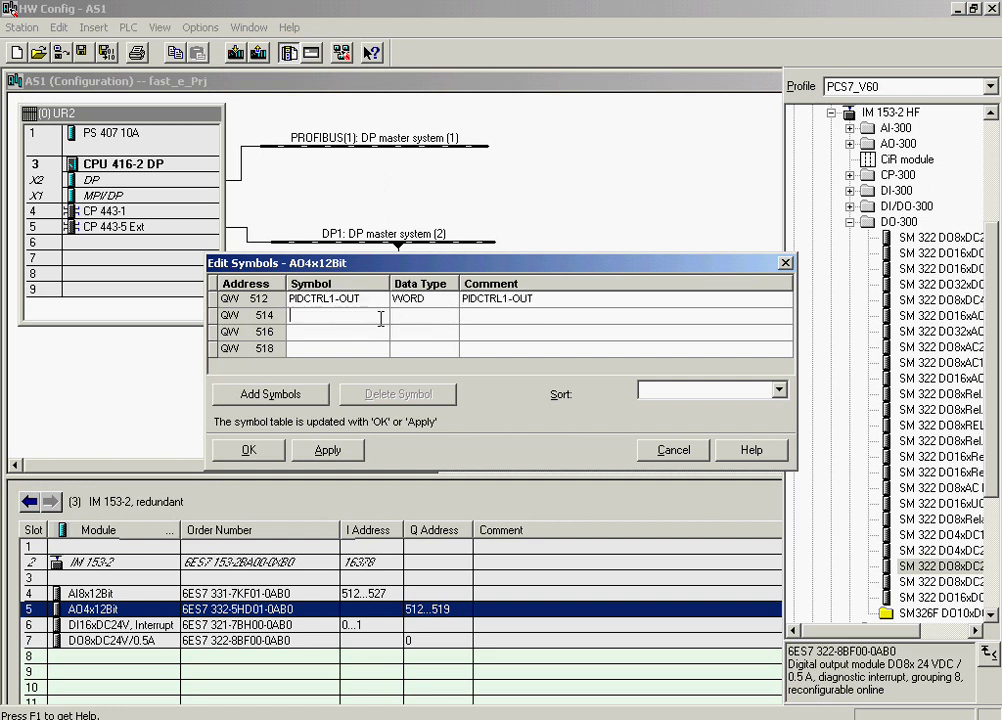
key(ctrl+v)
click(478, 321)
key(ctrl+v)
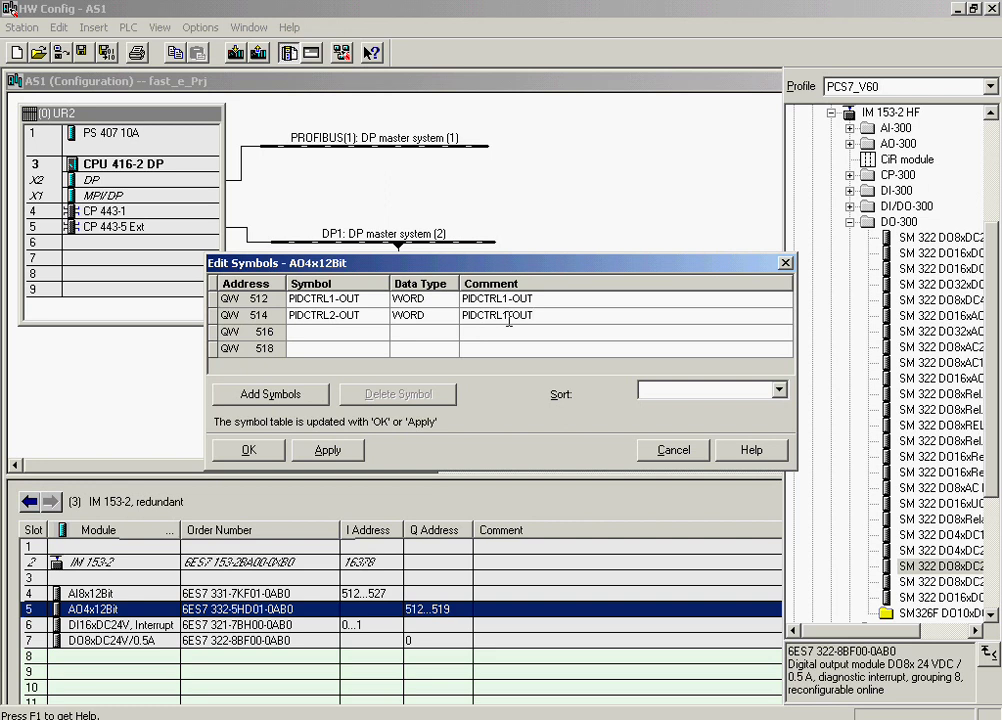
key(BackSpace)
text(2)
click(253, 451)
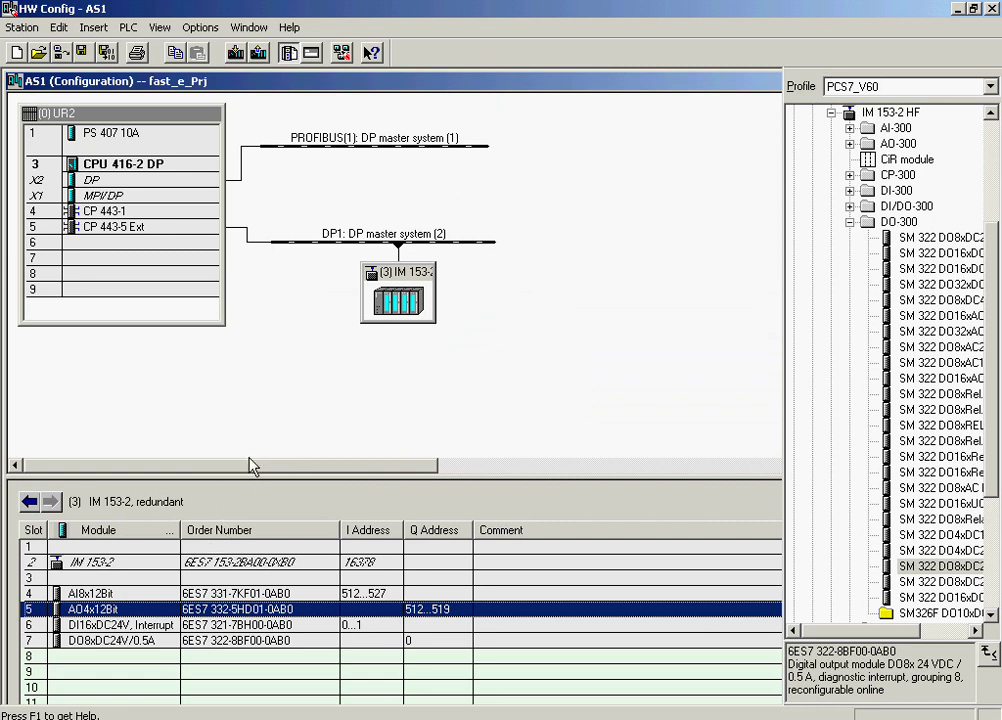
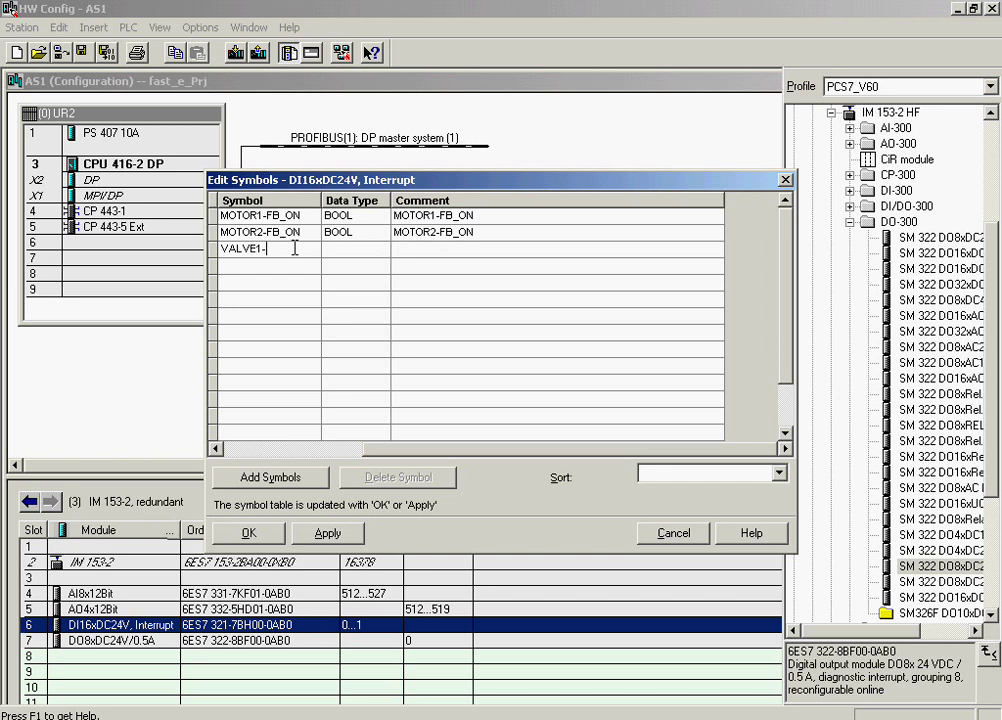
Enter VALVE1-FB_OPEN as symbol and comment for the third input of the DI16xDC24V module in slot 6
text(B_OPEN)
drag(311, 248, 210, 253)
key(ctrl+c)
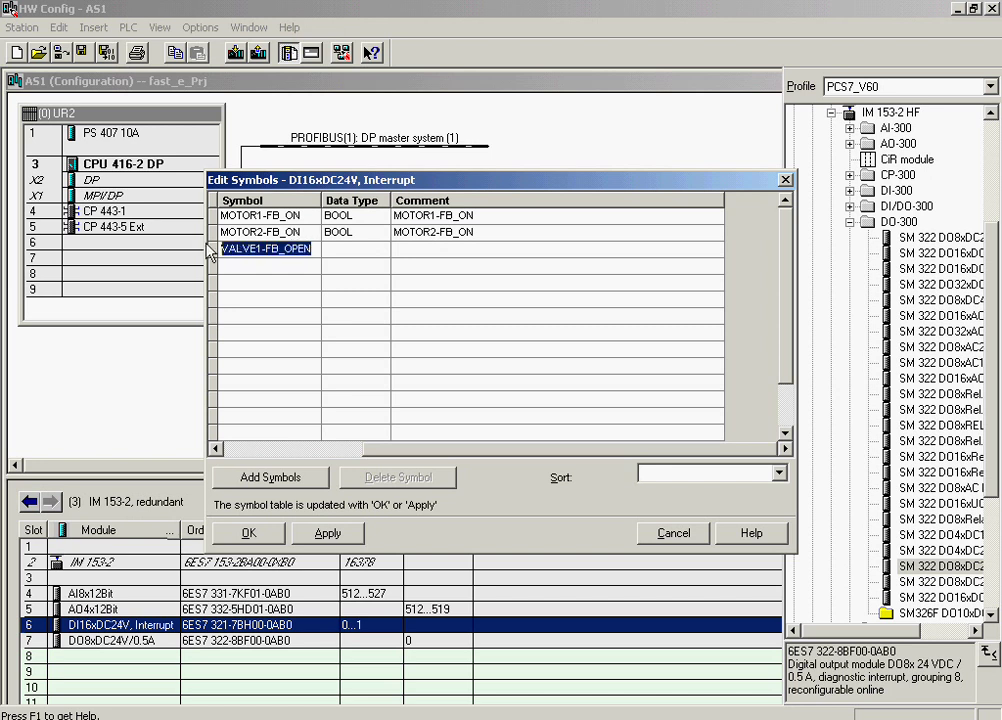
click(404, 249)
key(ctrl+v)
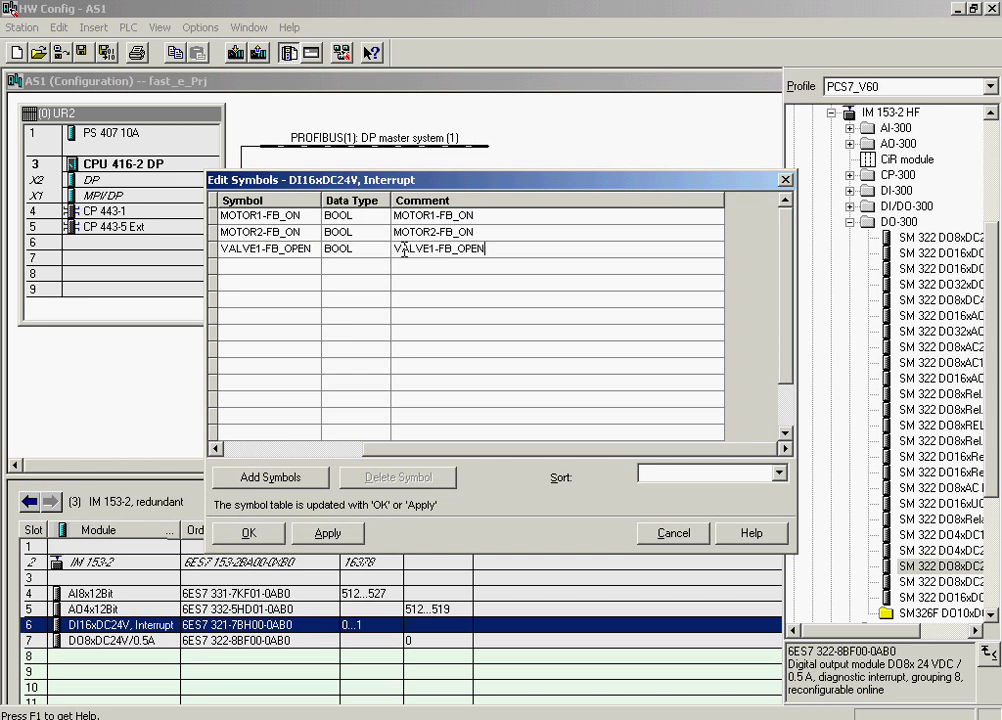
Enter VALVE1-FB_CLSD as symbol and comment for the fourth input of the DI16xDC24V module
click(278, 260)
key(ctrl+v)
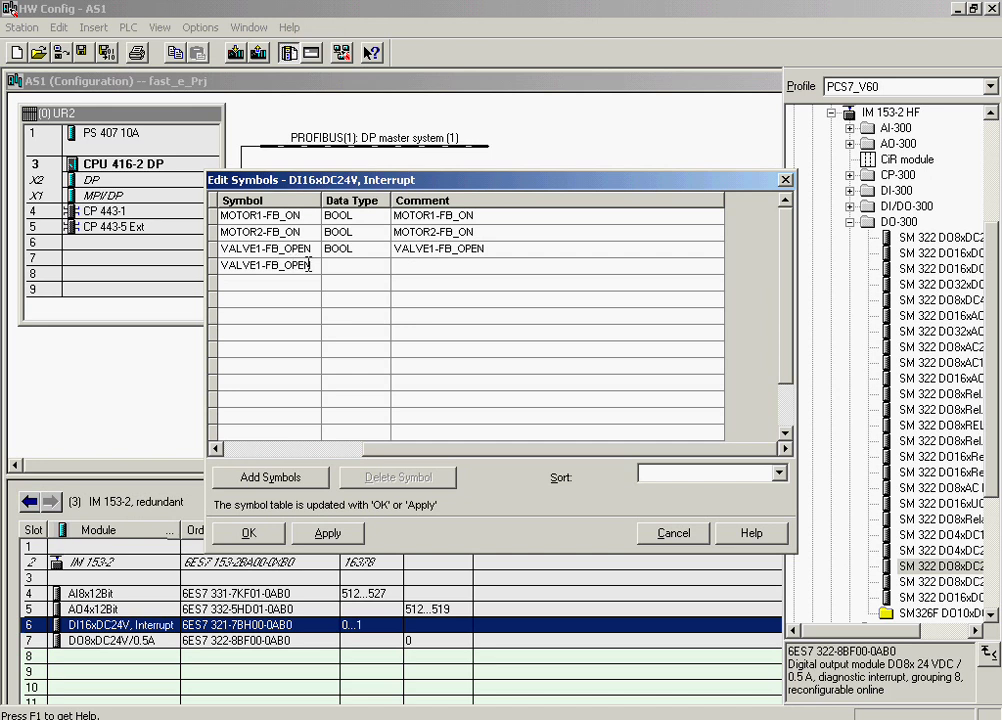
key(BackSpace)
key(BackSpace)
key(BackSpace)
text(CLSD)
drag(315, 265, 219, 265)
key(ctrl+c)
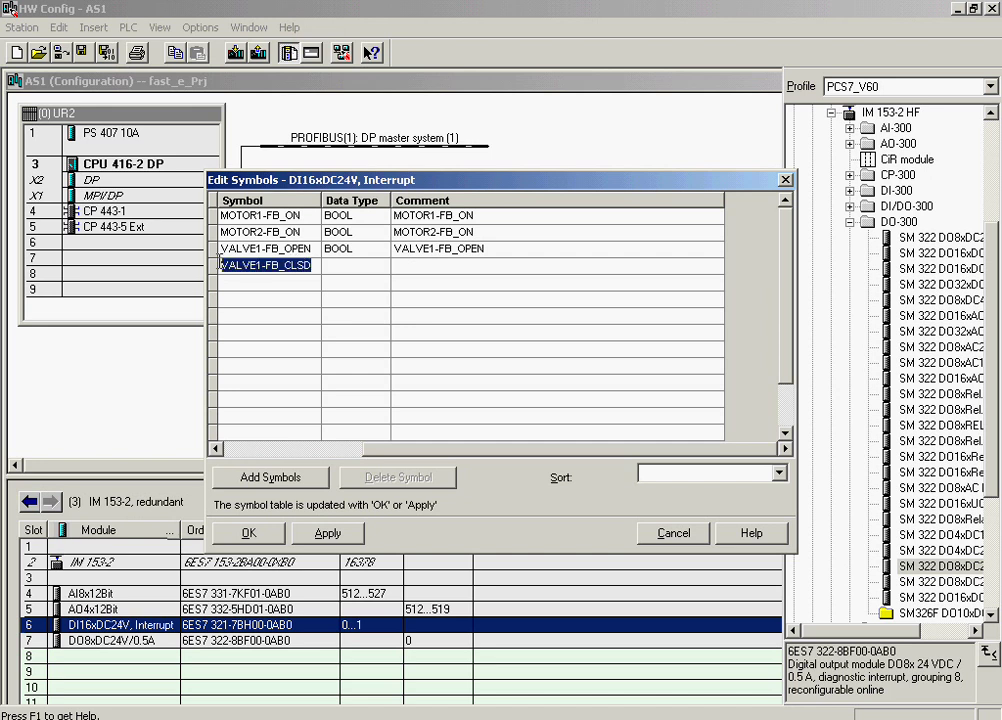
click(406, 265)
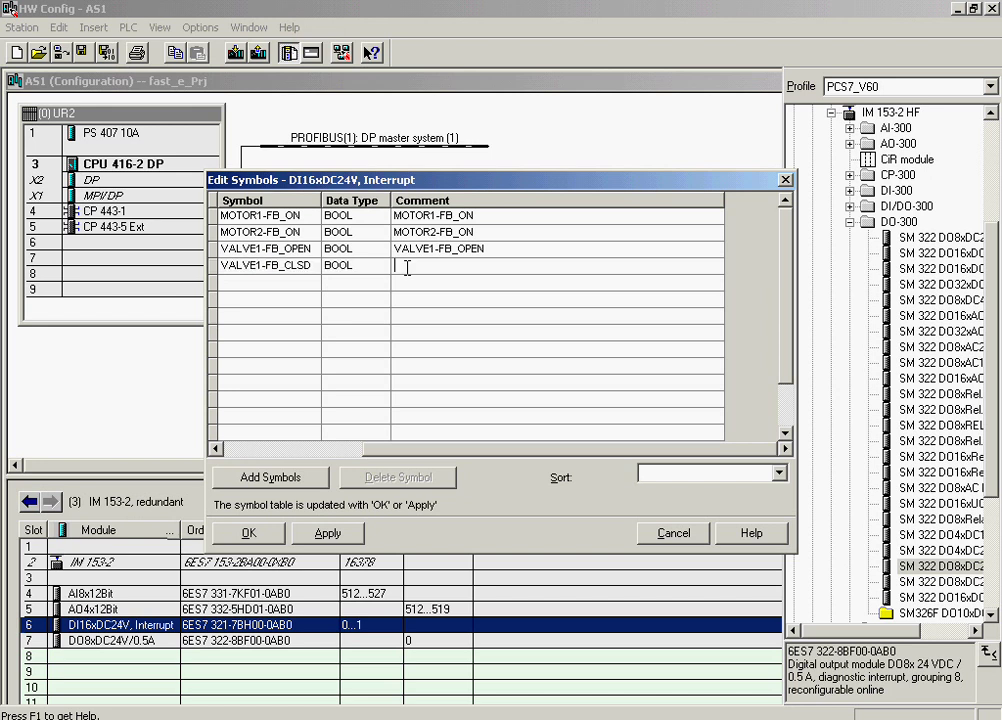
key(ctrl+v)
Enter VALVE2-FB_OPEN as symbol and comment for the fifth input of the DI16xDC24V module
click(295, 283)
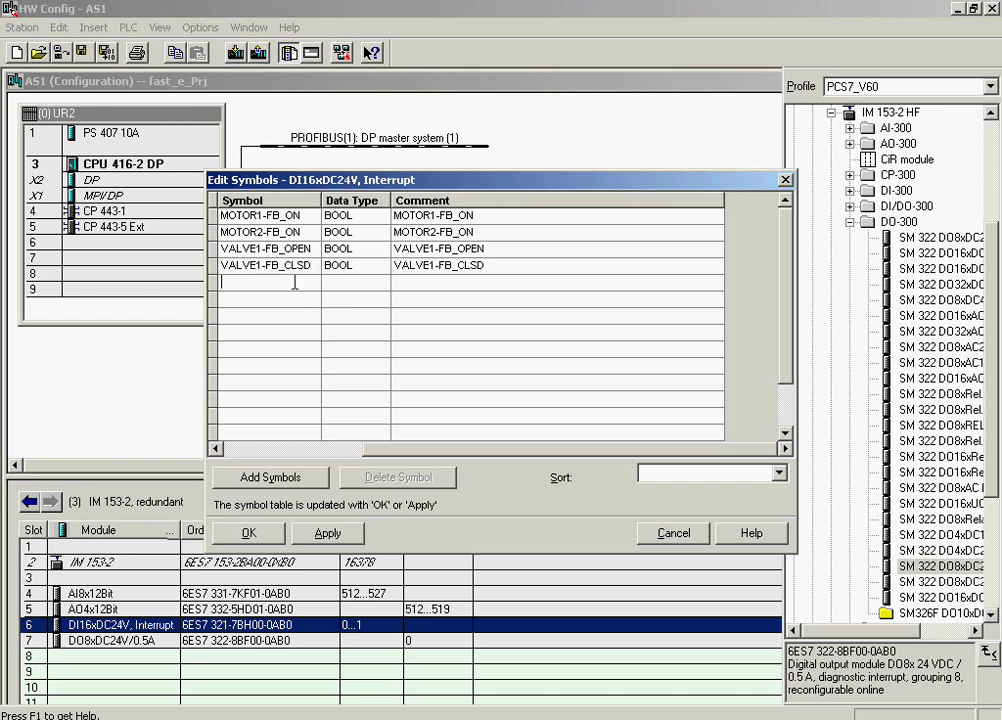
key(ctrl+v)
click(263, 283)
key(BackSpace)
text(2)
click(313, 283)
key(BackSpace)
key(BackSpace)
key(BackSpace)
key(BackSpace)
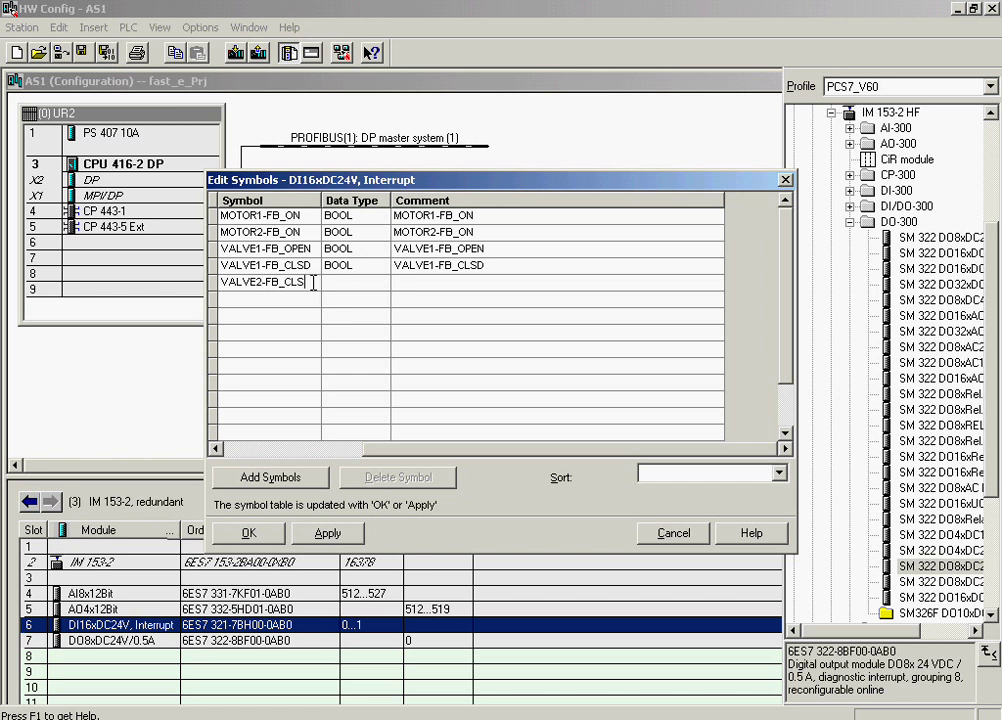
text(OPEN)
key(Return)
click(407, 285)
text(VALVE2-FB_OPEN)
Enter VALVE2-FB_CLSD as symbol and comment for the sixth input and accept the DI16xDC24V symbol table
click(301, 299)
text(VALVE2-FB_OPEN)
key(BackSpace)
key(BackSpace)
key(BackSpace)
key(BackSpace)
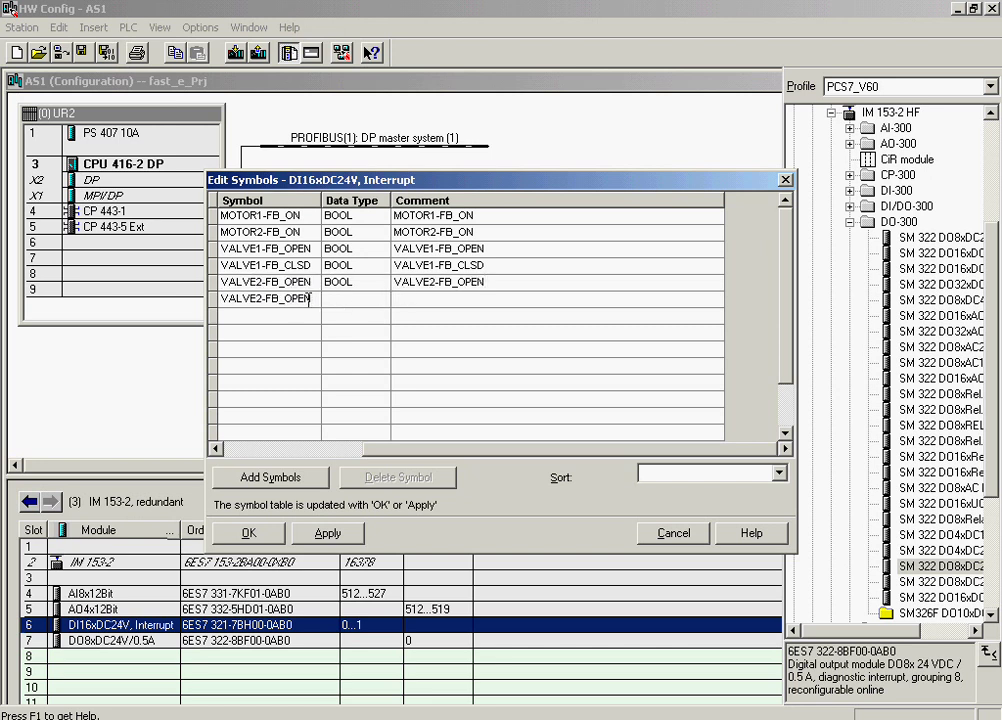
text(CLSD)
drag(318, 299, 263, 291)
key(shift+Home)
key(ctrl+c)
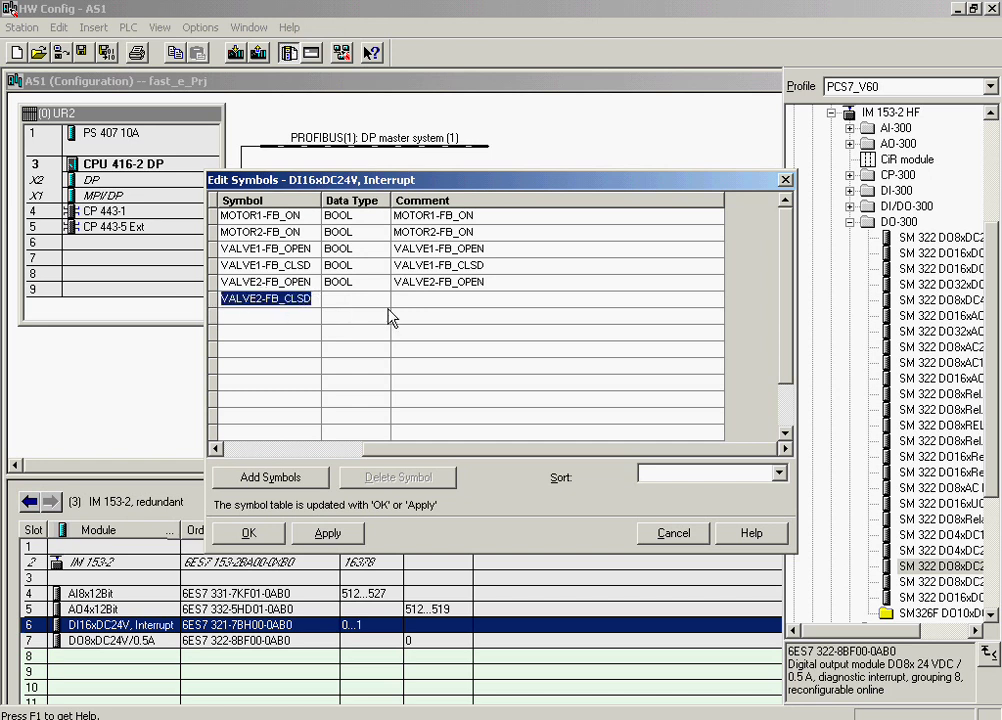
key(Tab)
key(Tab)
key(ctrl+v)
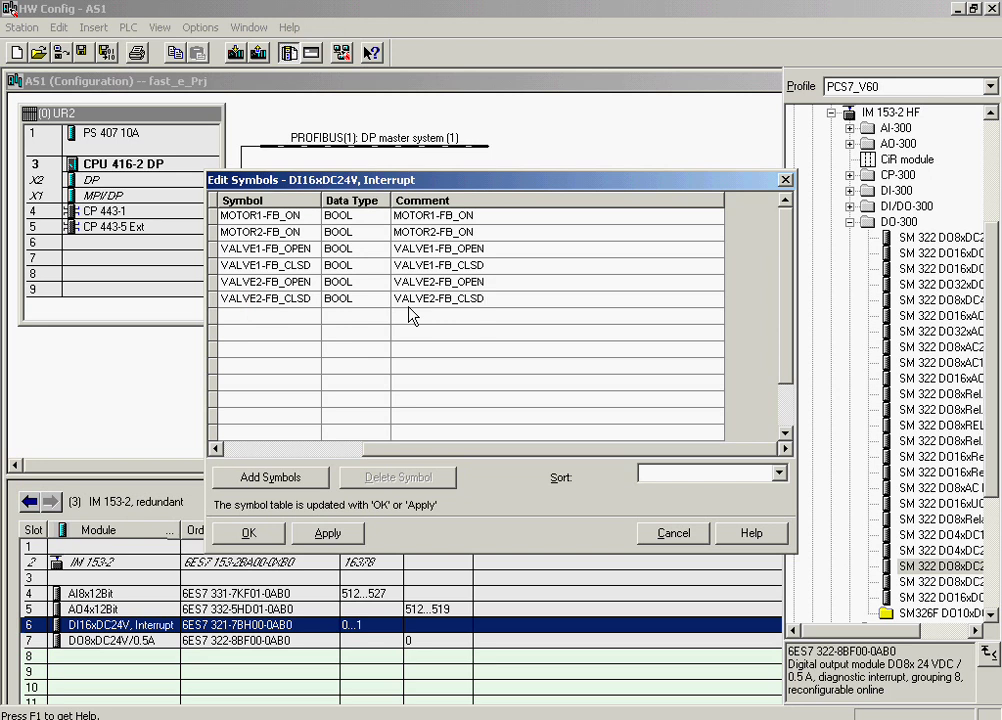
click(248, 532)
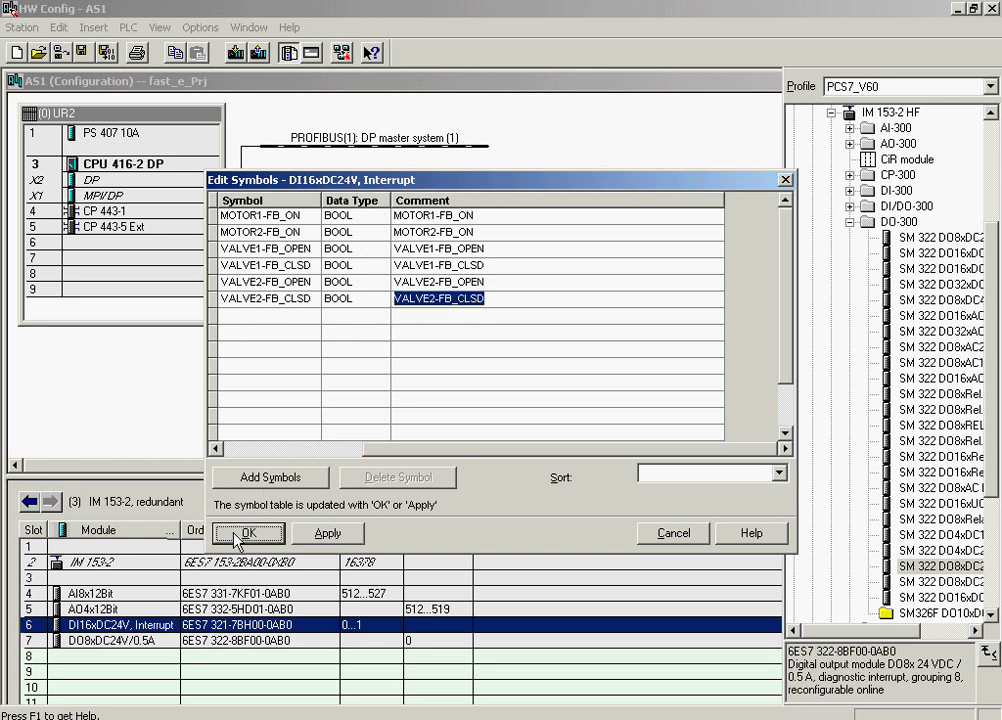
Open the symbols of the DO8xDC24V/0.5A module in slot 7 and enter MOTOR1-OUT as symbol and comment for Q 0.0
drag(197, 607, 155, 650)
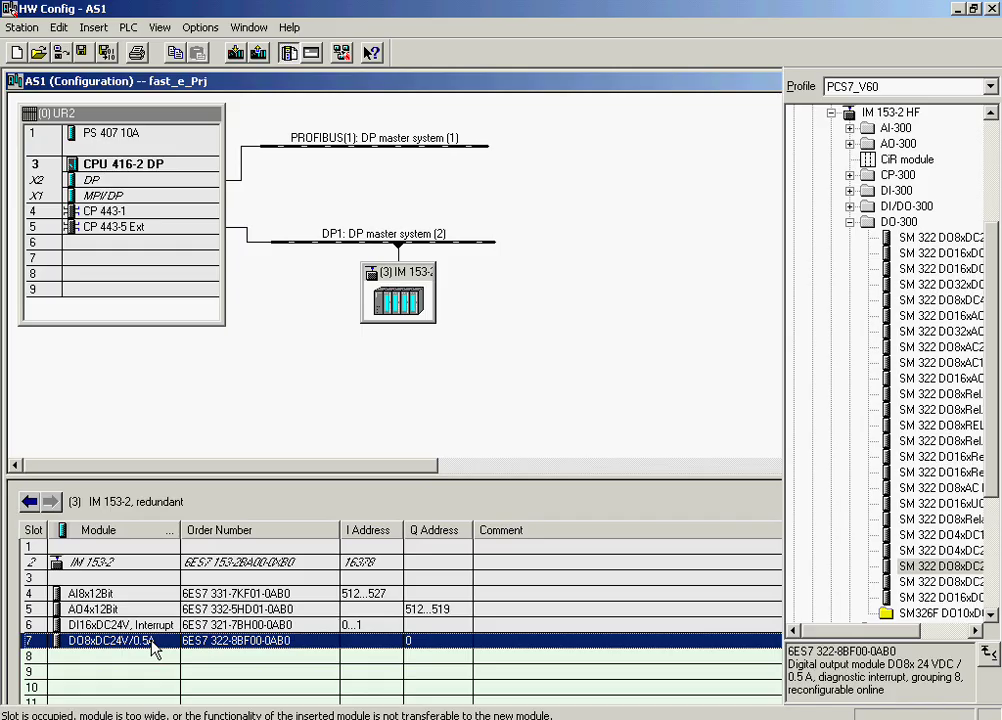
right_click(155, 649)
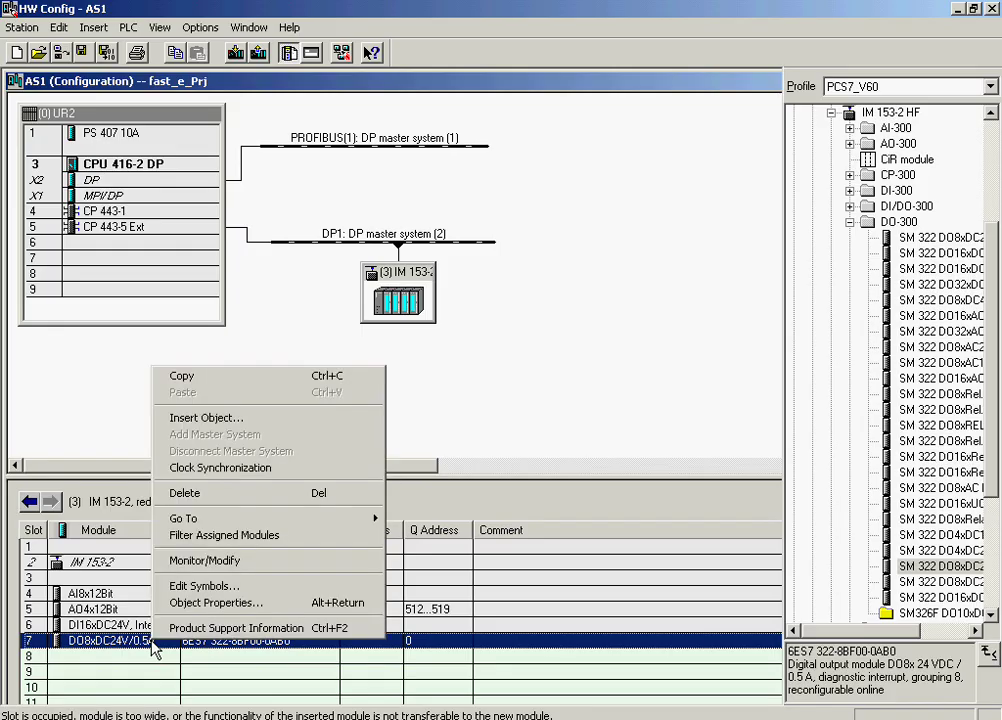
click(187, 588)
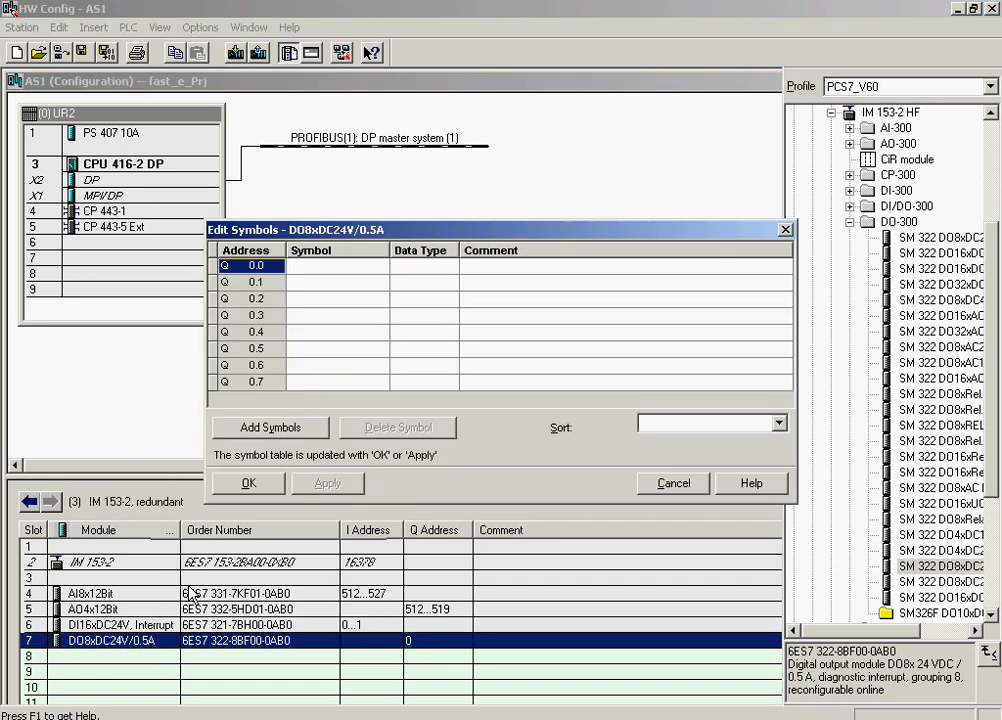
click(327, 265)
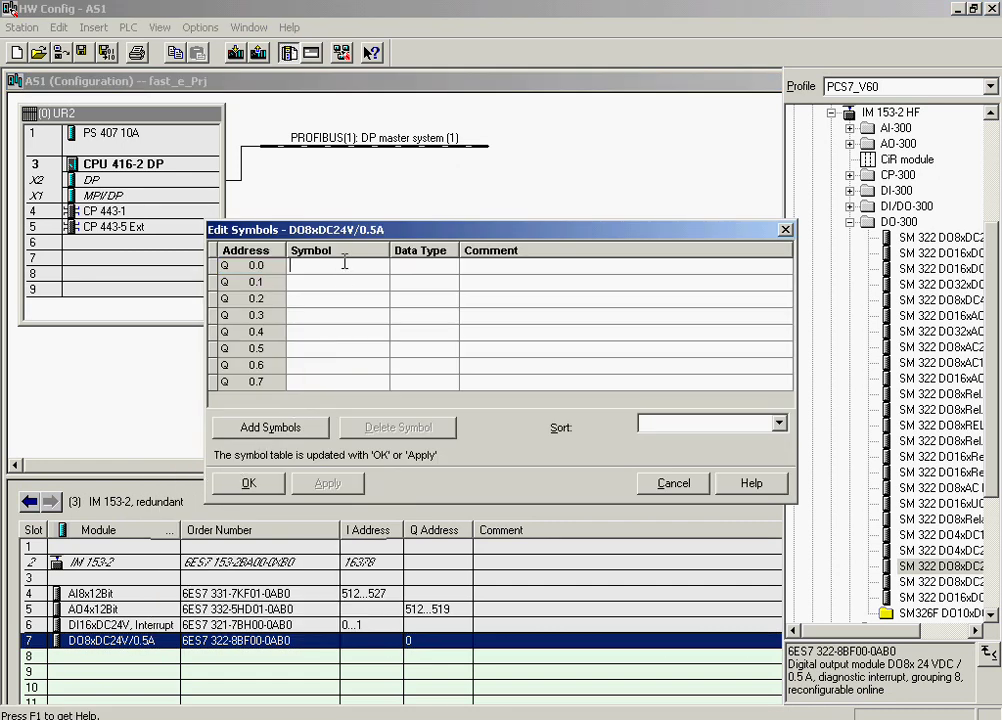
text(MOTOR1-OUT)
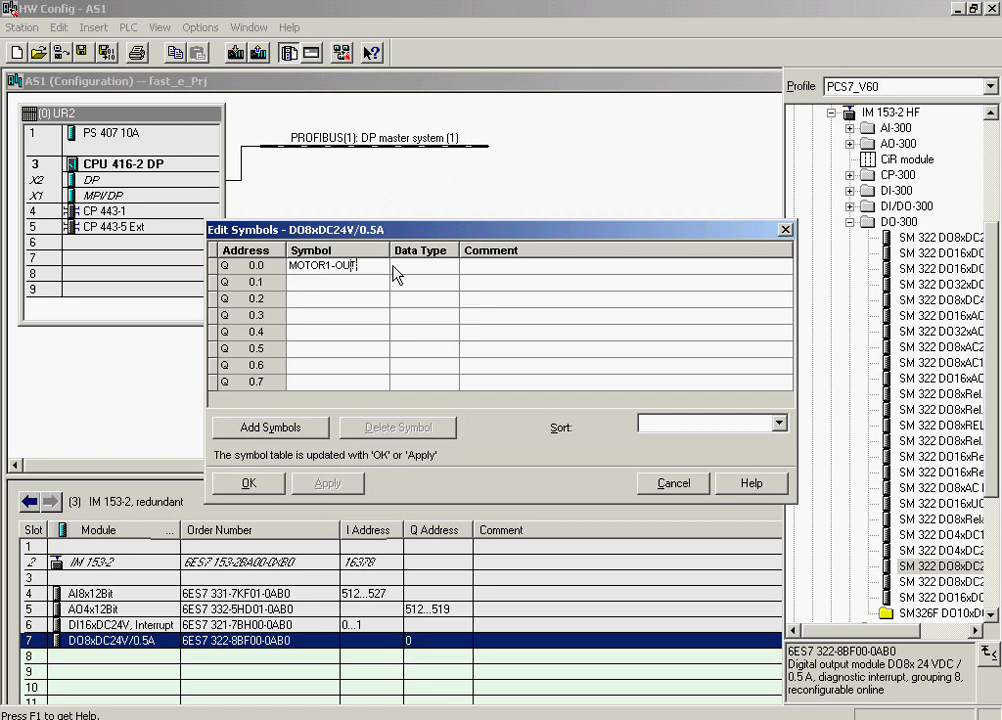
key(Return)
key(ctrl+c)
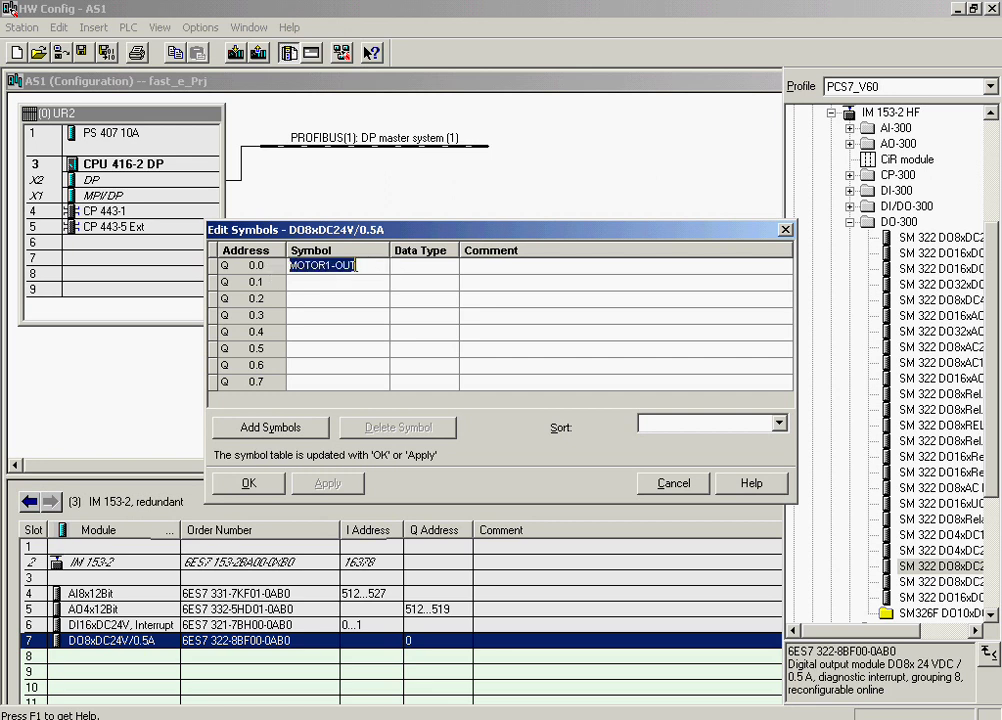
key(Tab)
key(Tab)
key(ctrl+v)
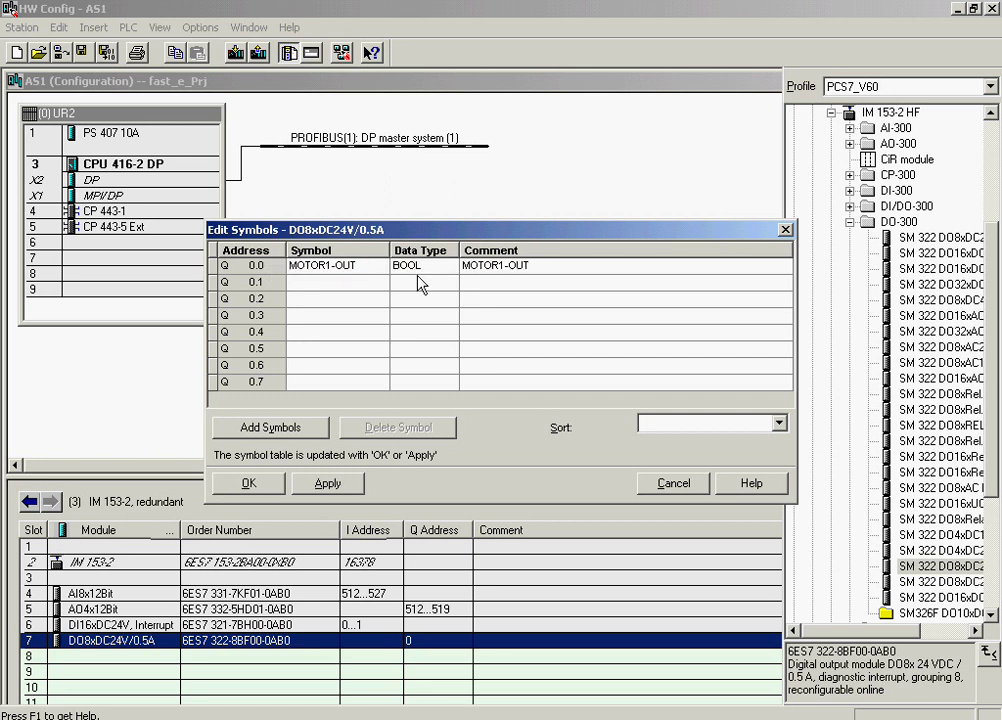
Enter MOTOR2-OUT as symbol and comment for Q 0.1 of the DO8xDC24V/0.5A module
click(370, 281)
key(ctrl+v)
click(329, 281)
key(BackSpace)
text(2)
key(Return)
key(ctrl+c)
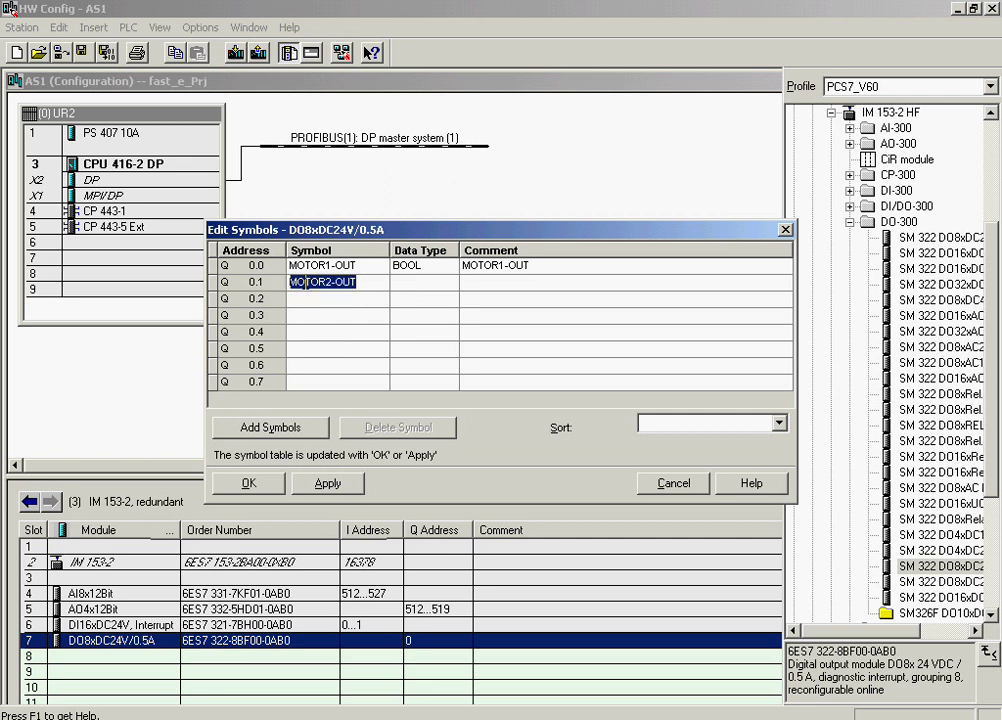
click(473, 284)
key(ctrl+v)
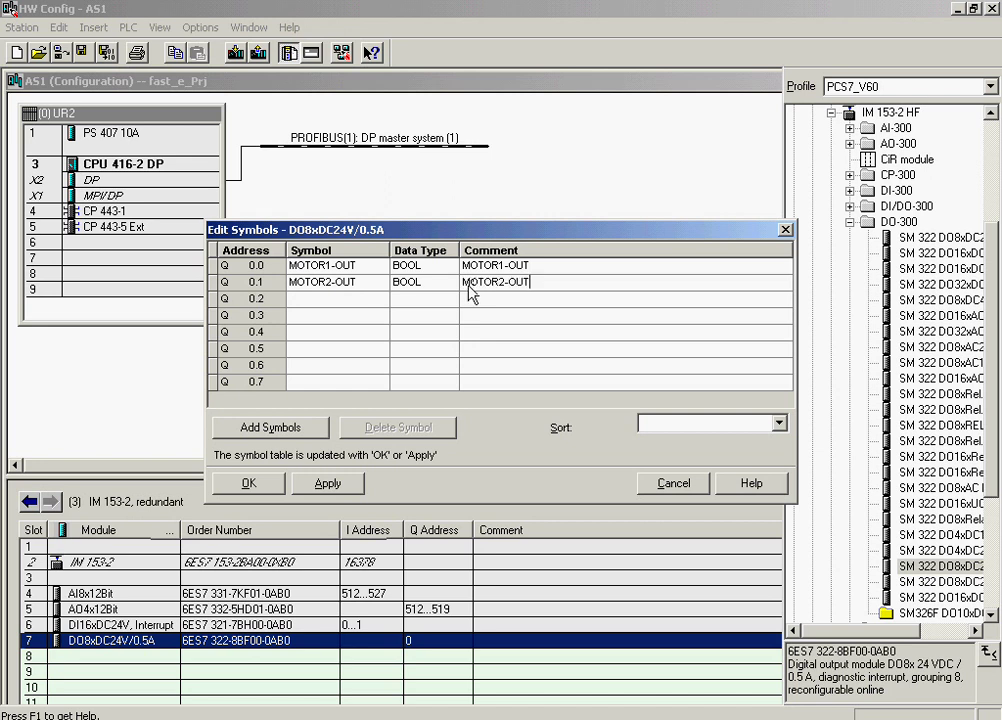
Enter VALVE1-OUT as symbol and comment for Q 0.2 of the DO8xDC24V/0.5A module
click(368, 299)
text(VALVE1-OUT)
key(Return)
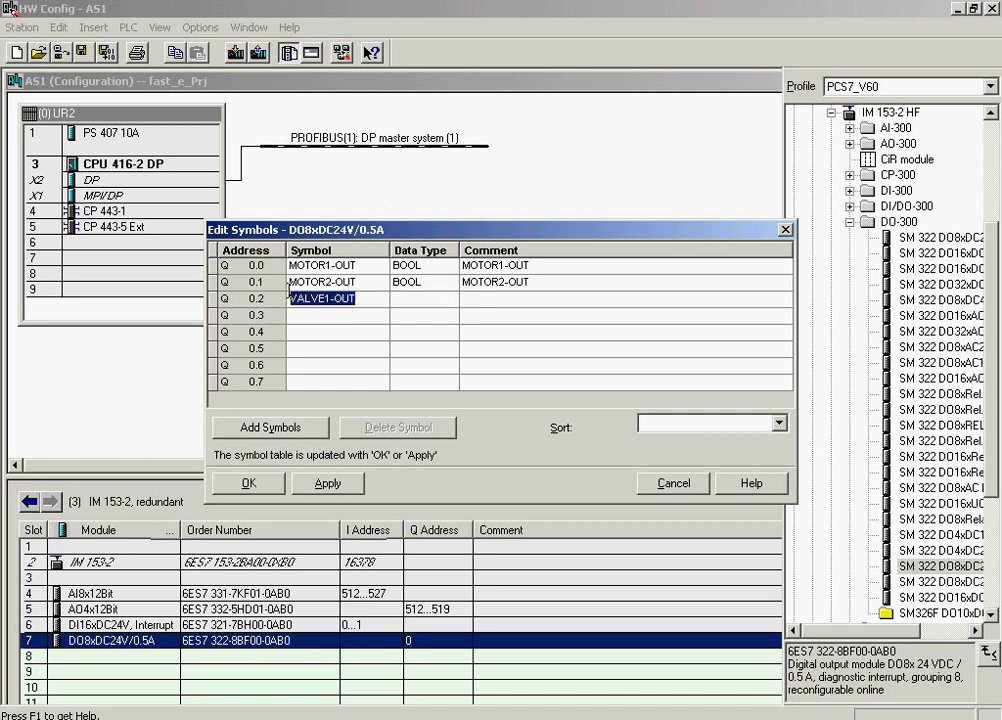
click(468, 300)
text(VALVE1-OUT)
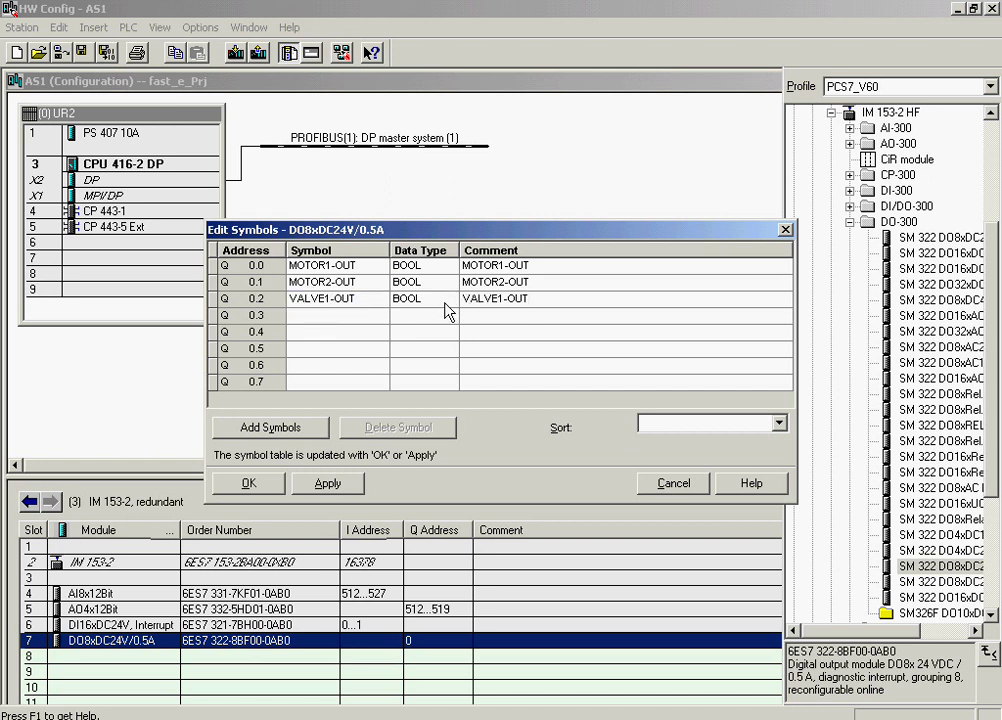
Enter VALVE2-OUT as symbol and comment for Q 0.3 and accept the DO8xDC24V/0.5A symbol table
click(375, 313)
text(VALVE1-OUT)
click(330, 316)
text(2)
drag(357, 316, 289, 316)
key(ctrl+c)
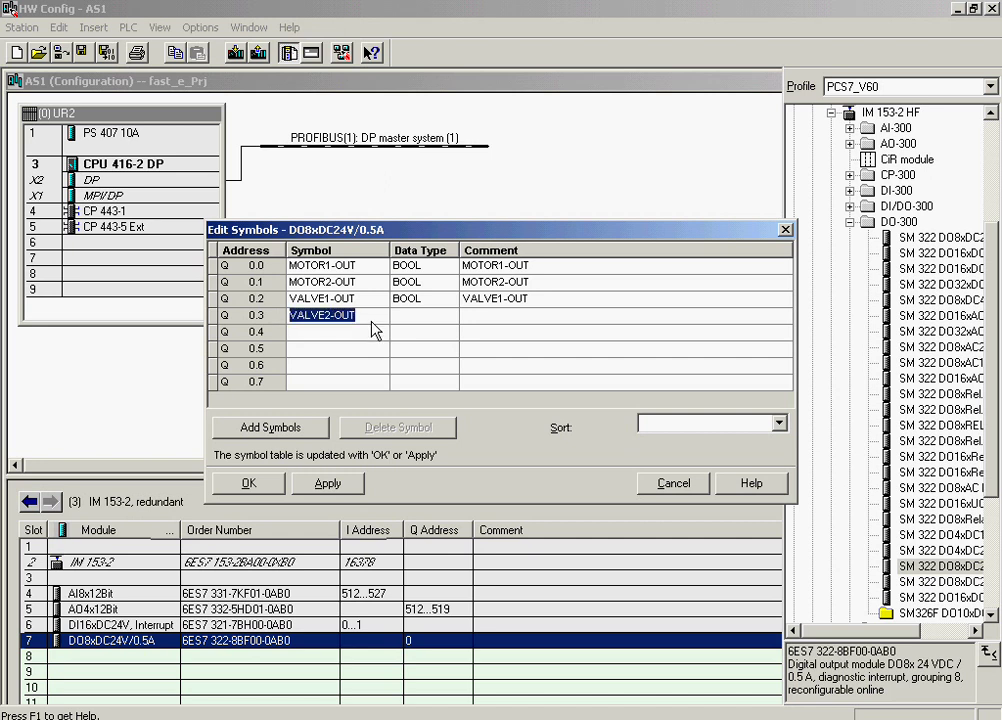
click(470, 317)
key(ctrl+v)
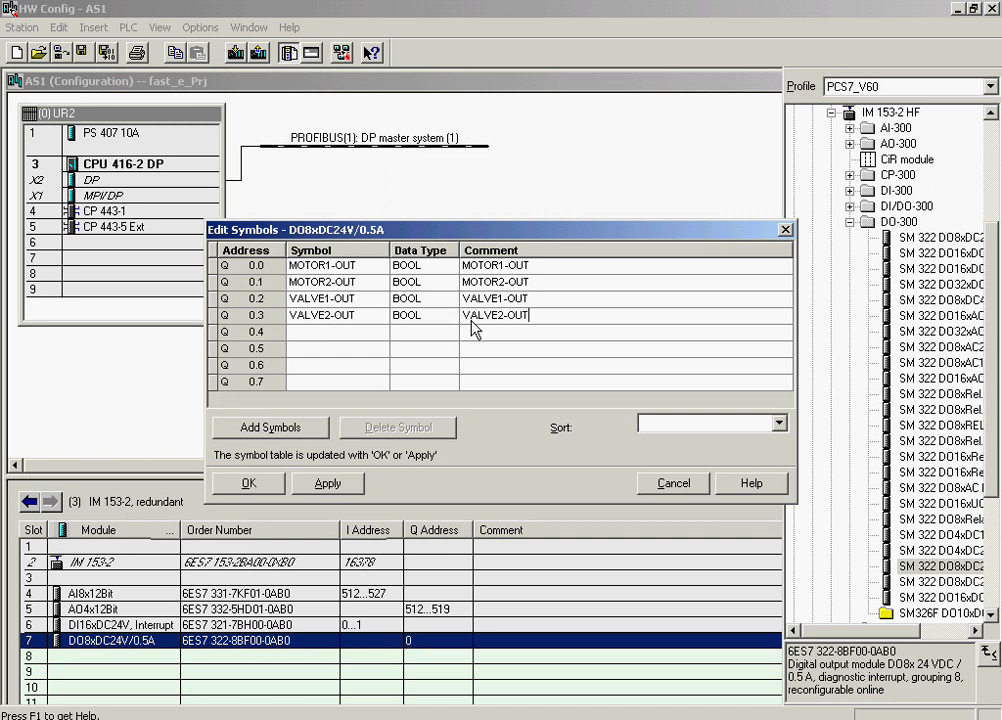
click(250, 482)
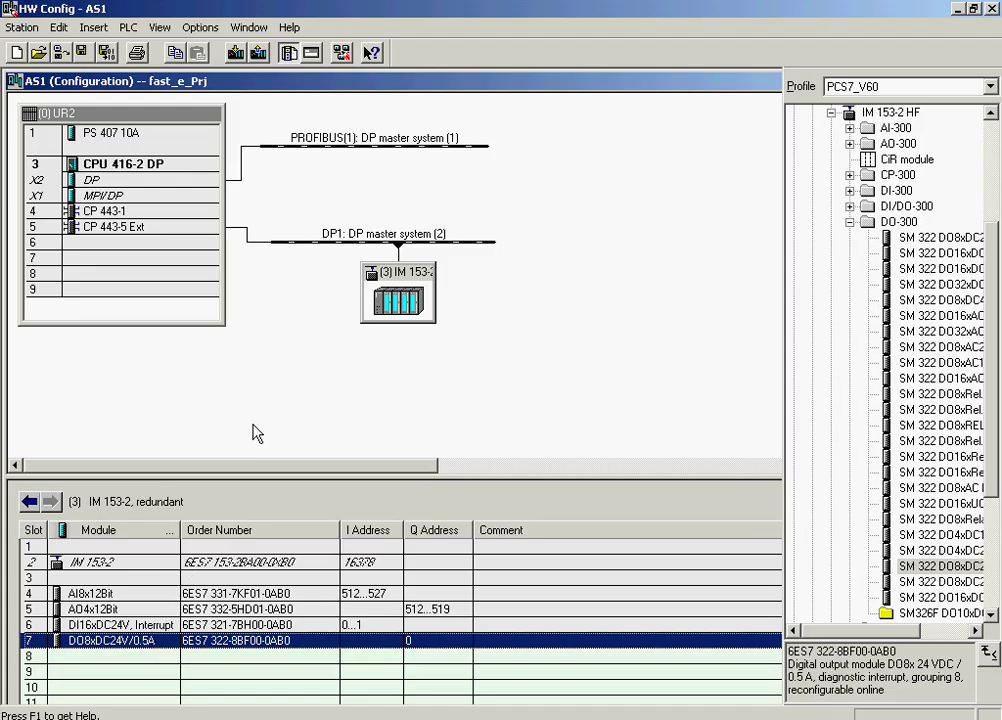
Switch to NetPro and insert an S7 connection from the WinCC Application to AS1's CPU 416-2 DP with local ID OS1_AS1
click(342, 54)
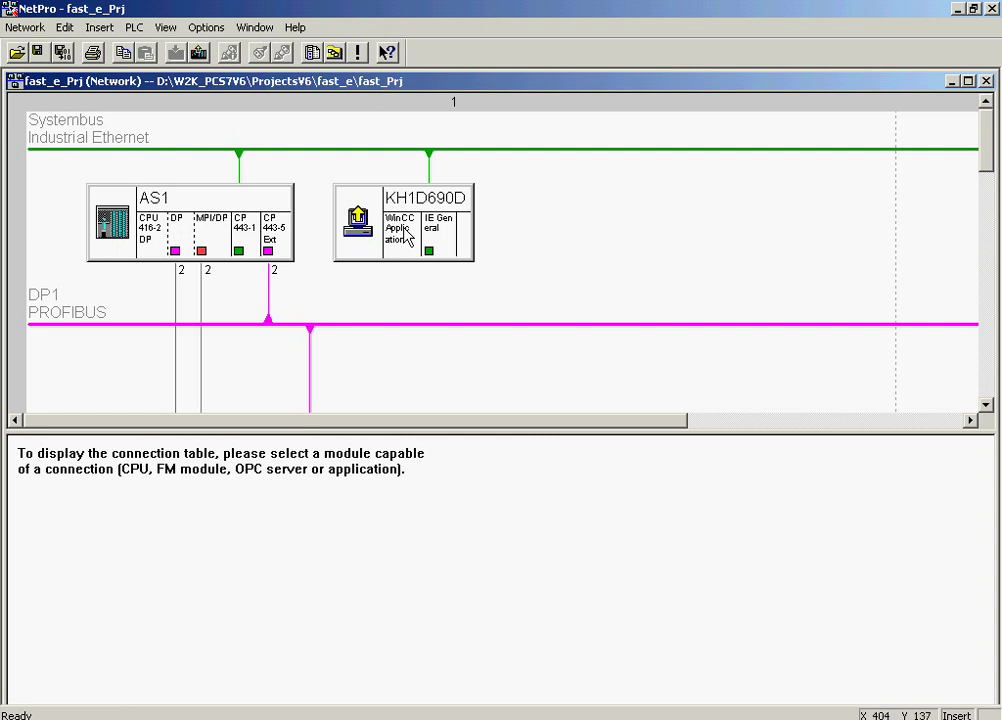
click(405, 235)
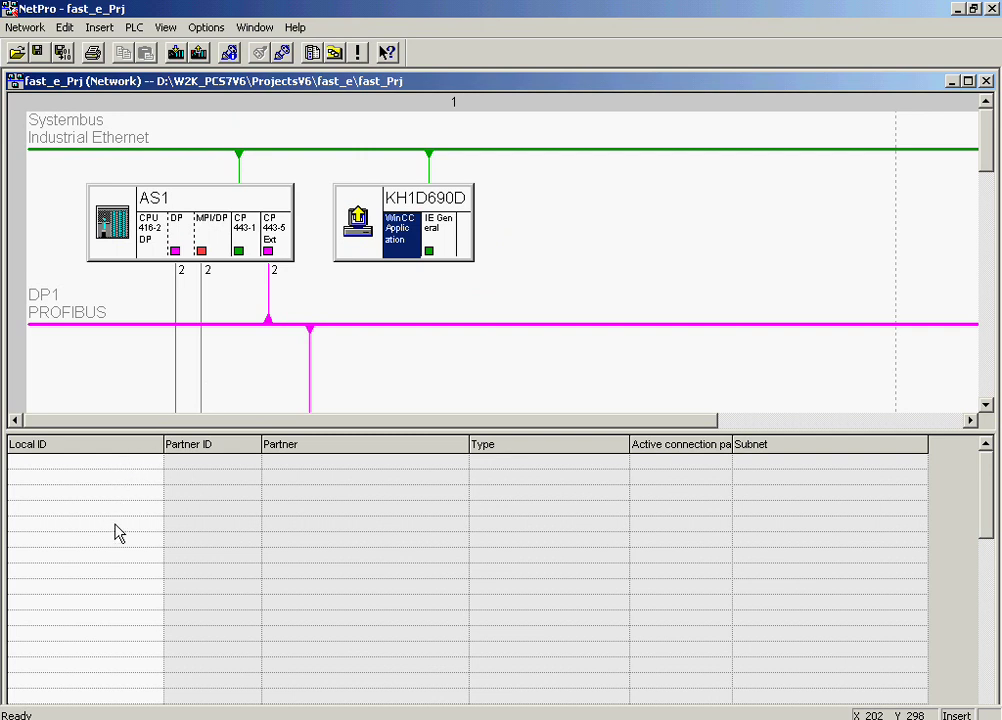
double_click(118, 470)
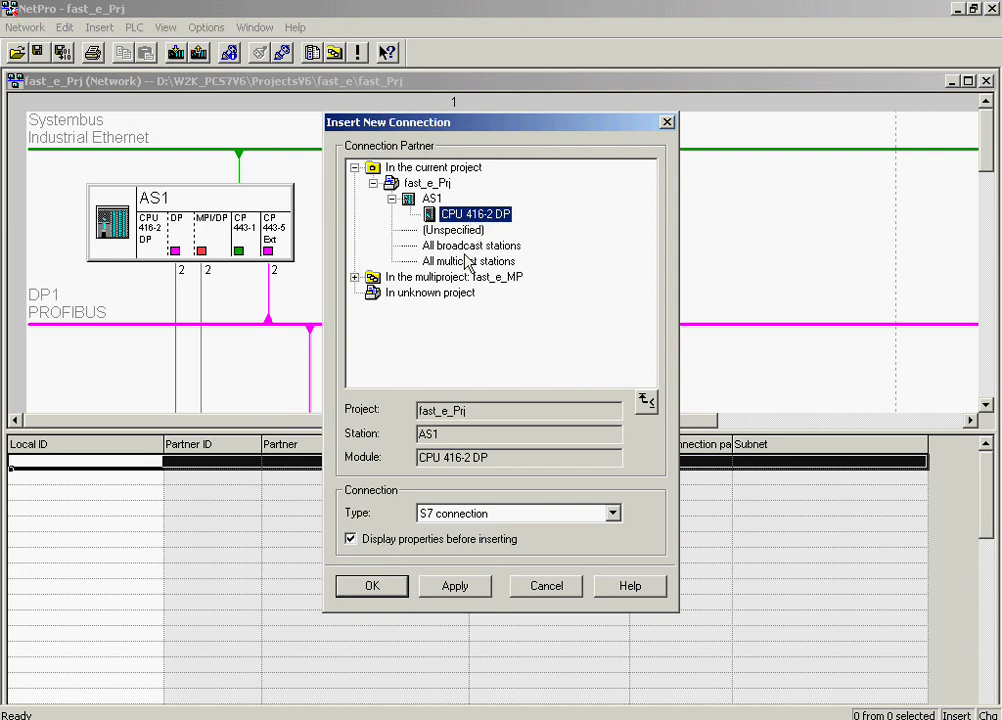
click(366, 586)
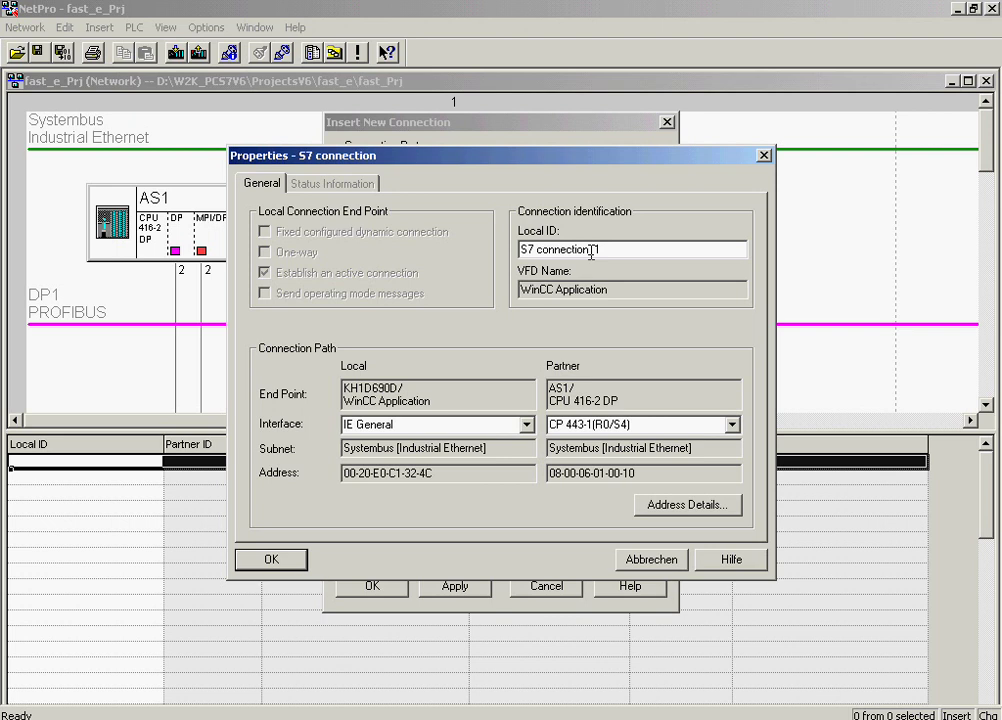
drag(678, 249, 517, 250)
text(OS1_AS1)
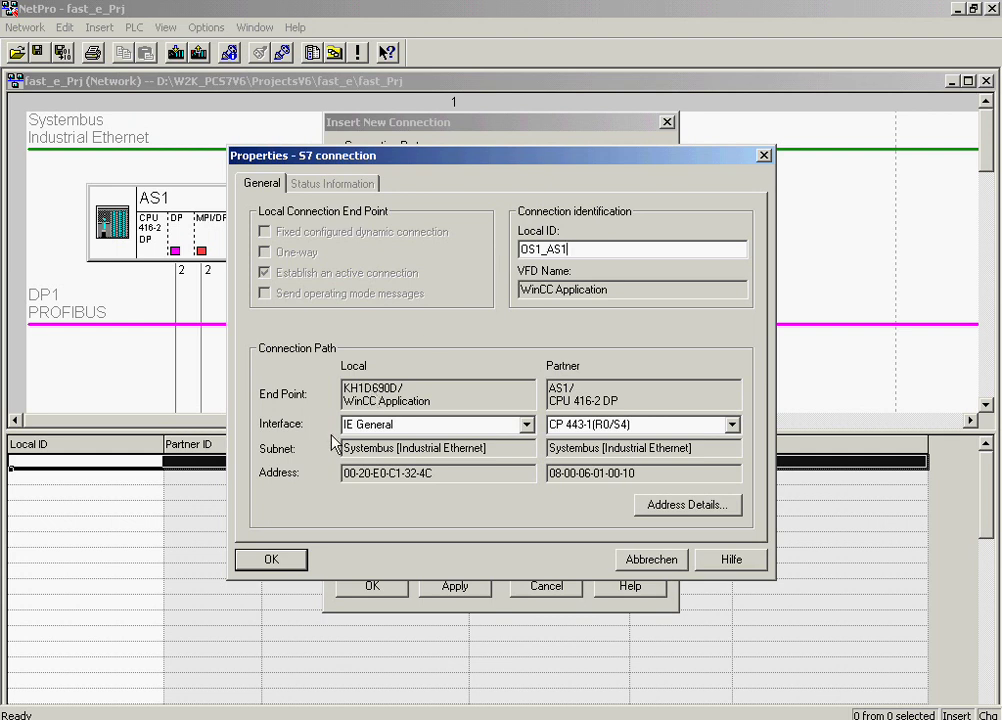
click(266, 559)
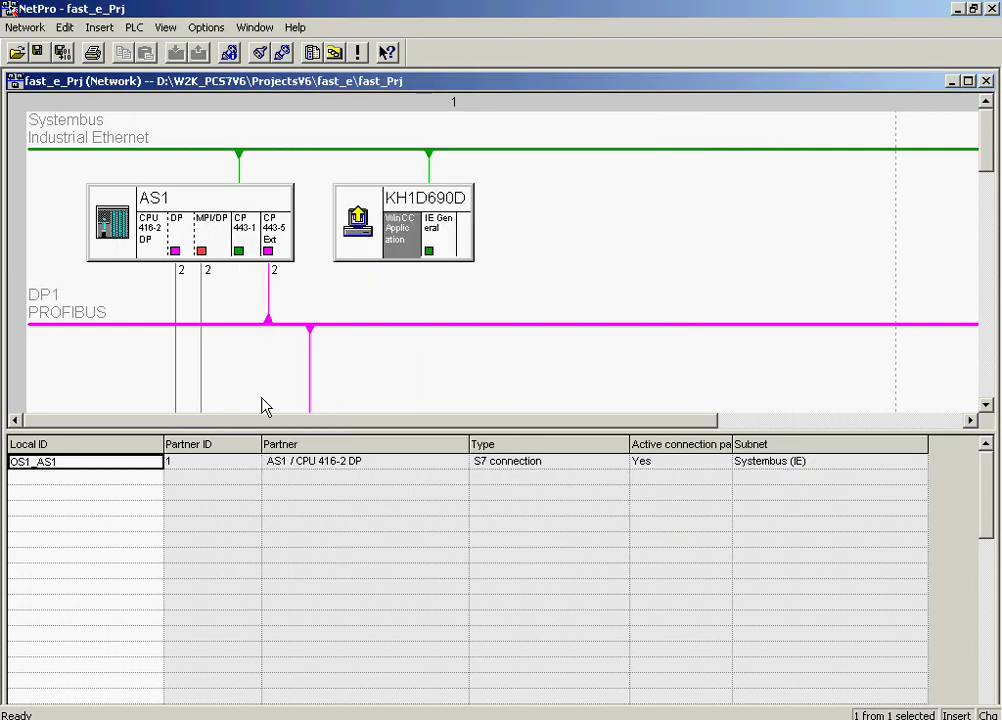
Save and compile the network with the option to compile and check everything, and close the consistency check output
click(35, 28)
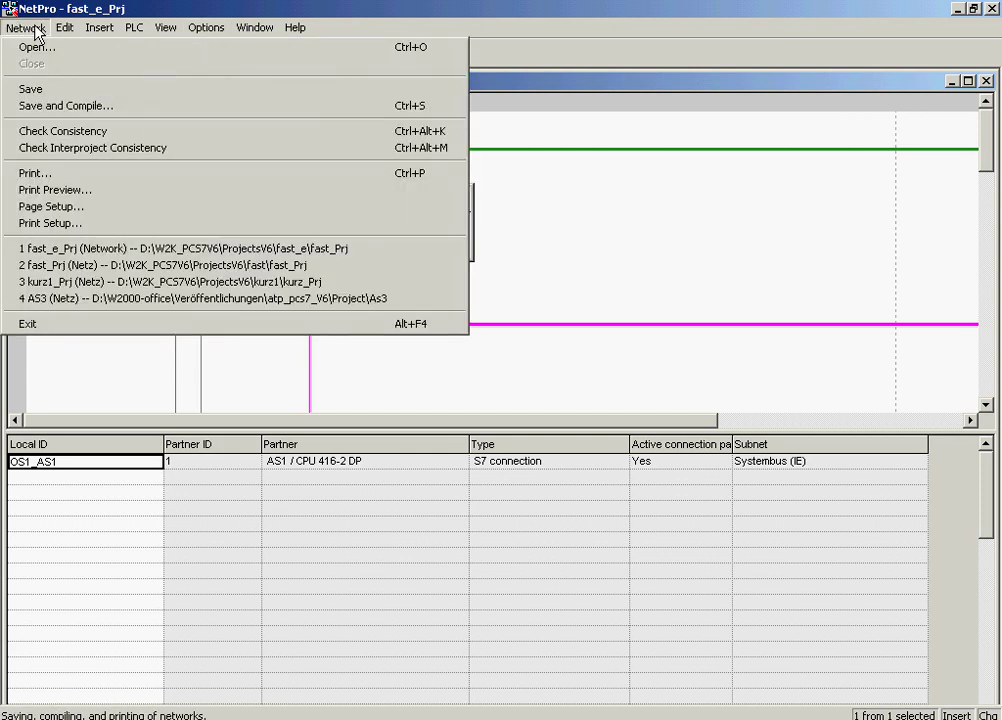
click(47, 107)
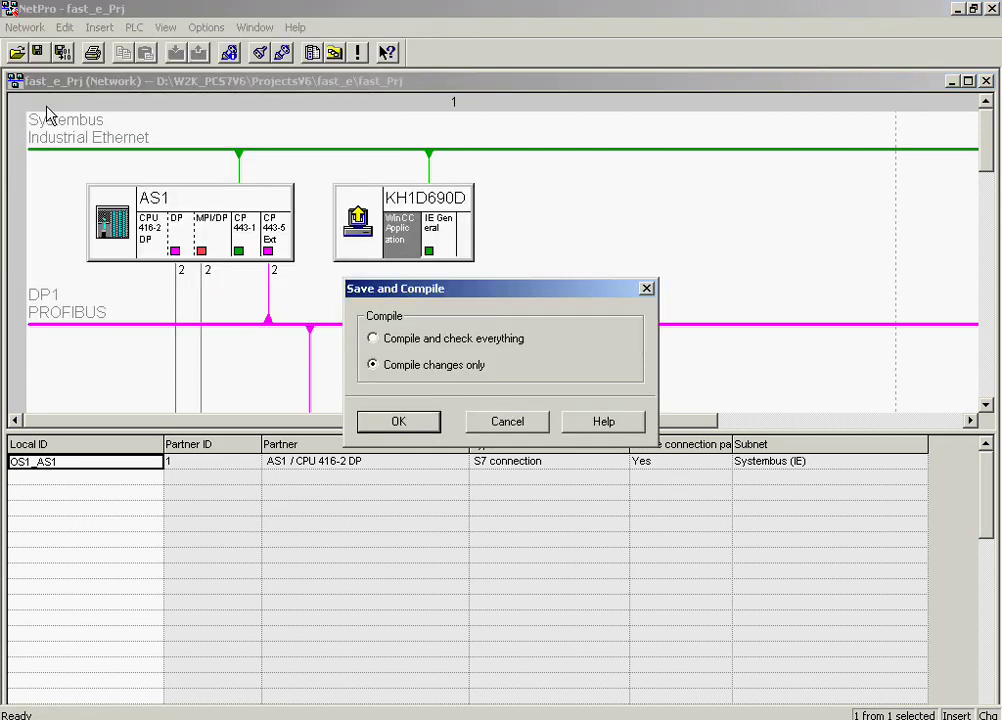
click(373, 340)
click(388, 424)
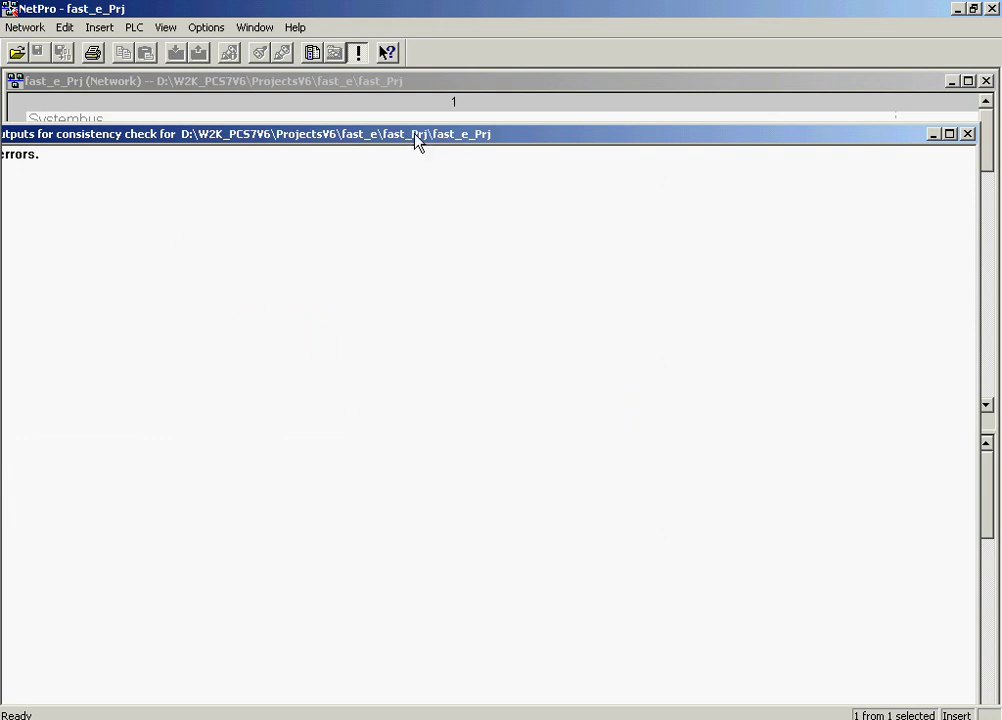
drag(416, 143, 452, 132)
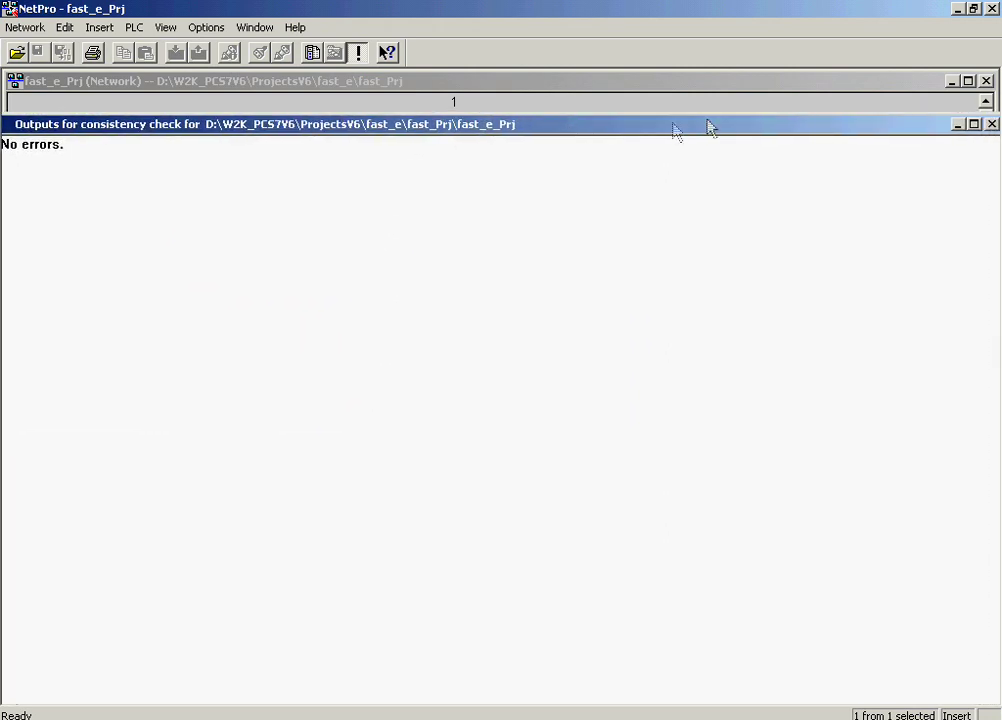
click(992, 124)
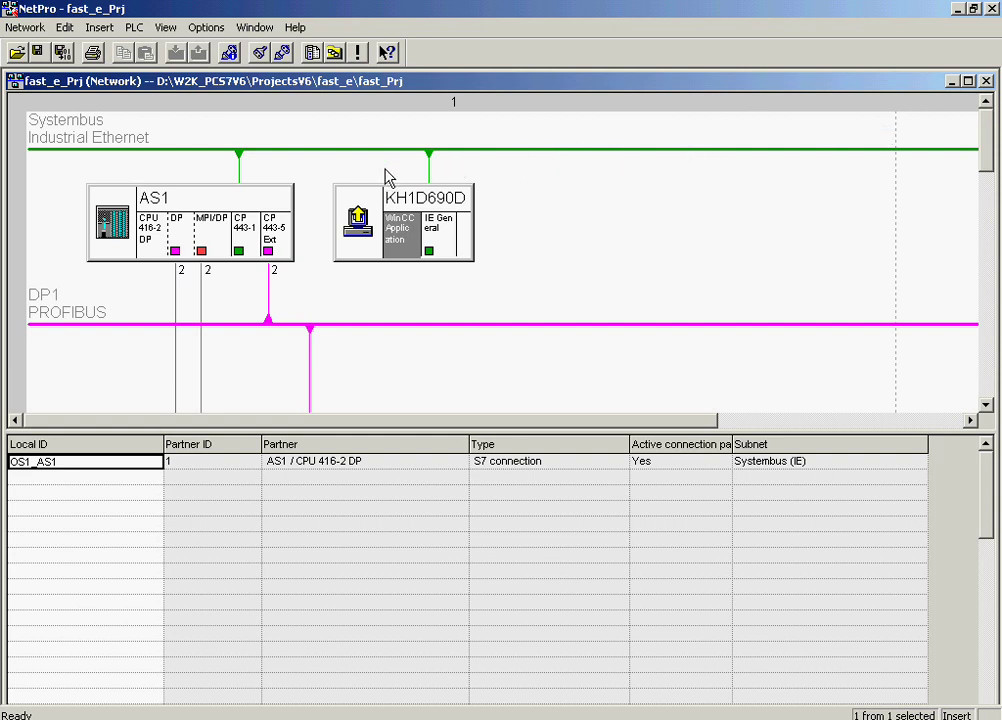
Download the AS1 station's configuration to the PLC as a selected station, overwriting the configuration data already there
click(205, 204)
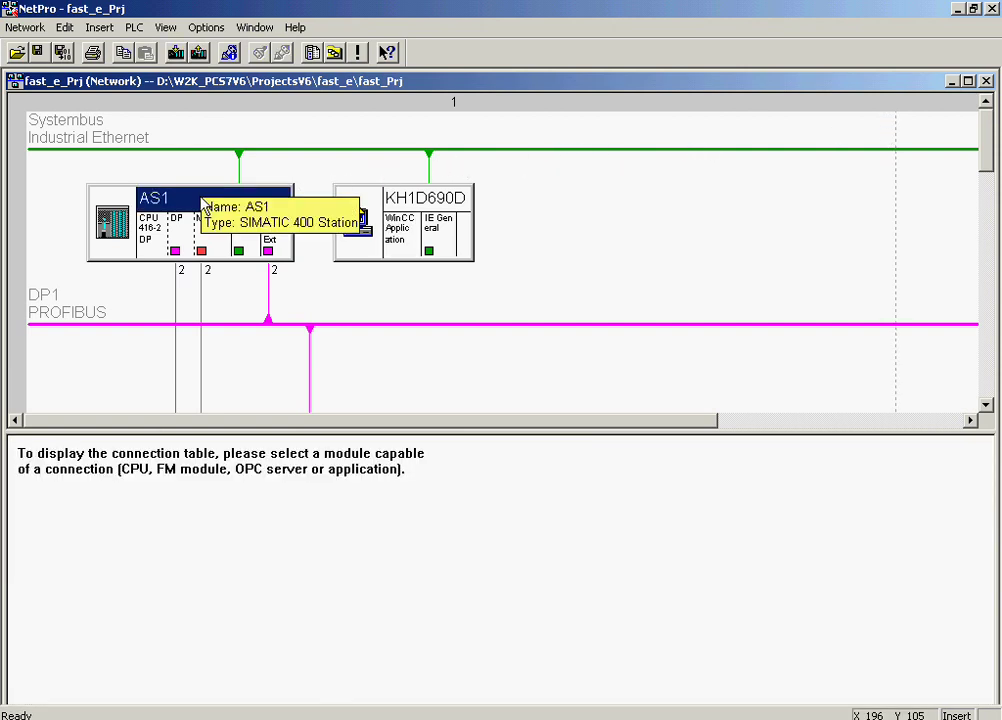
drag(205, 204, 206, 186)
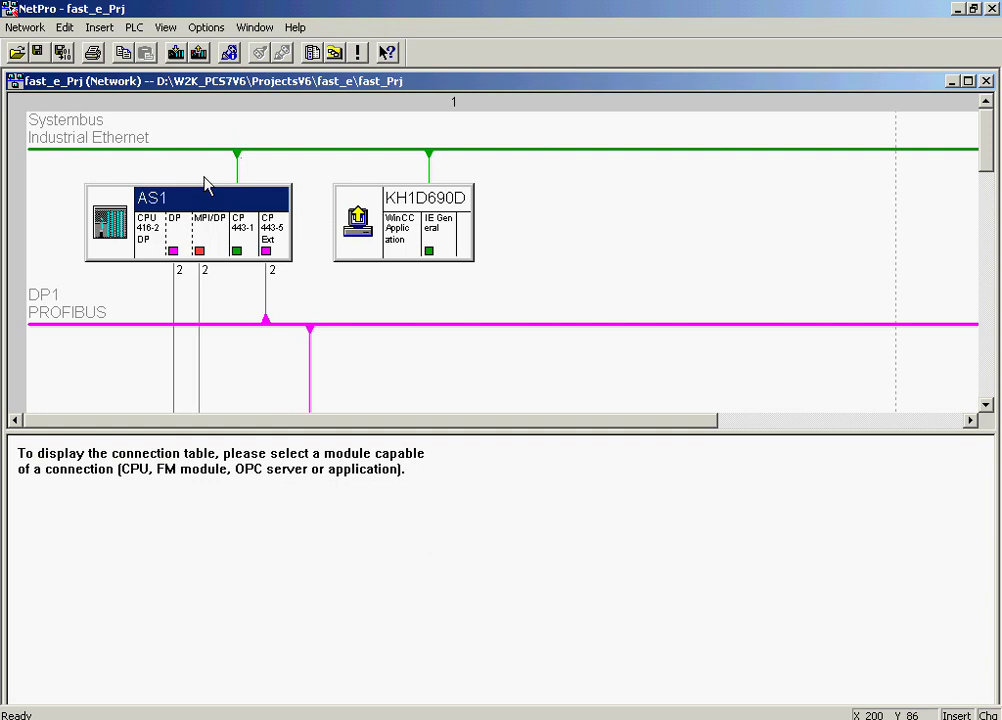
click(134, 27)
mouse_move(260, 48)
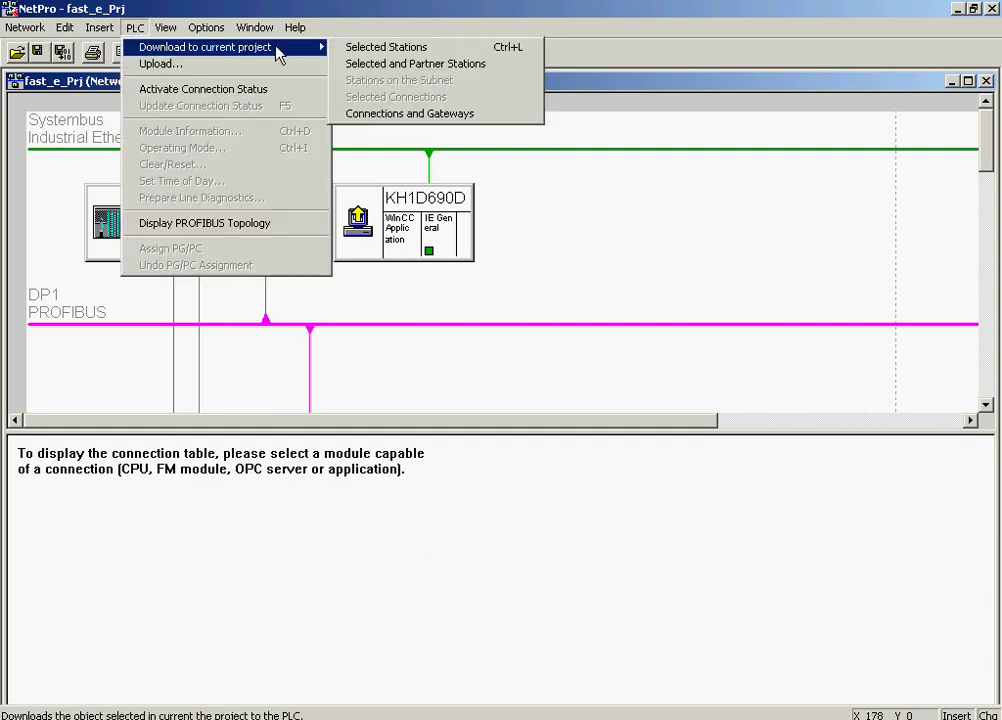
click(380, 47)
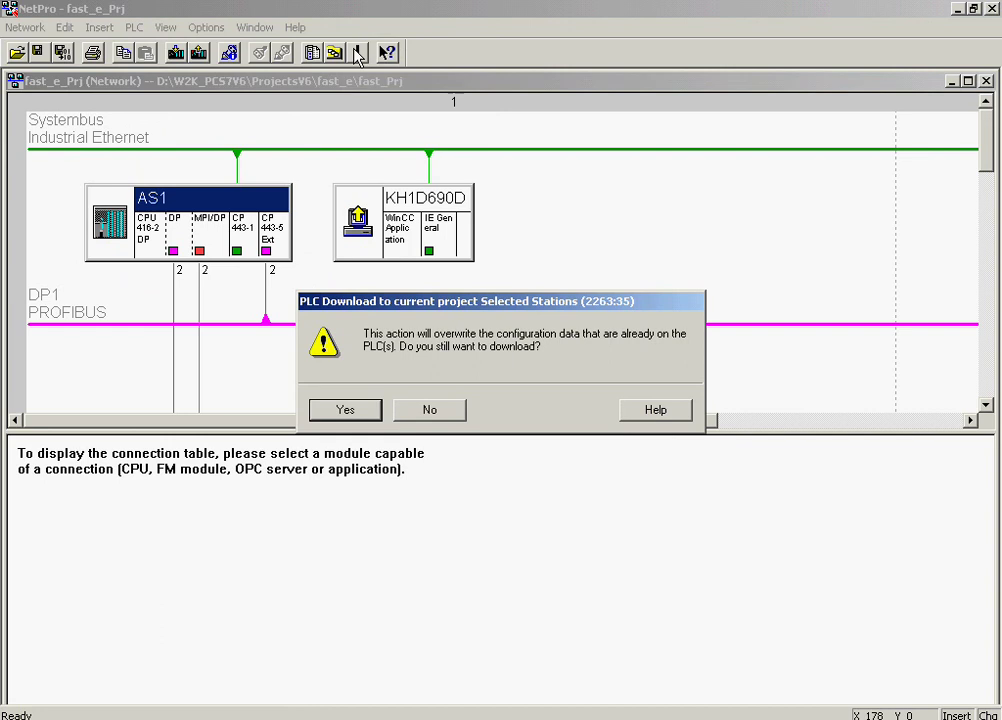
click(345, 409)
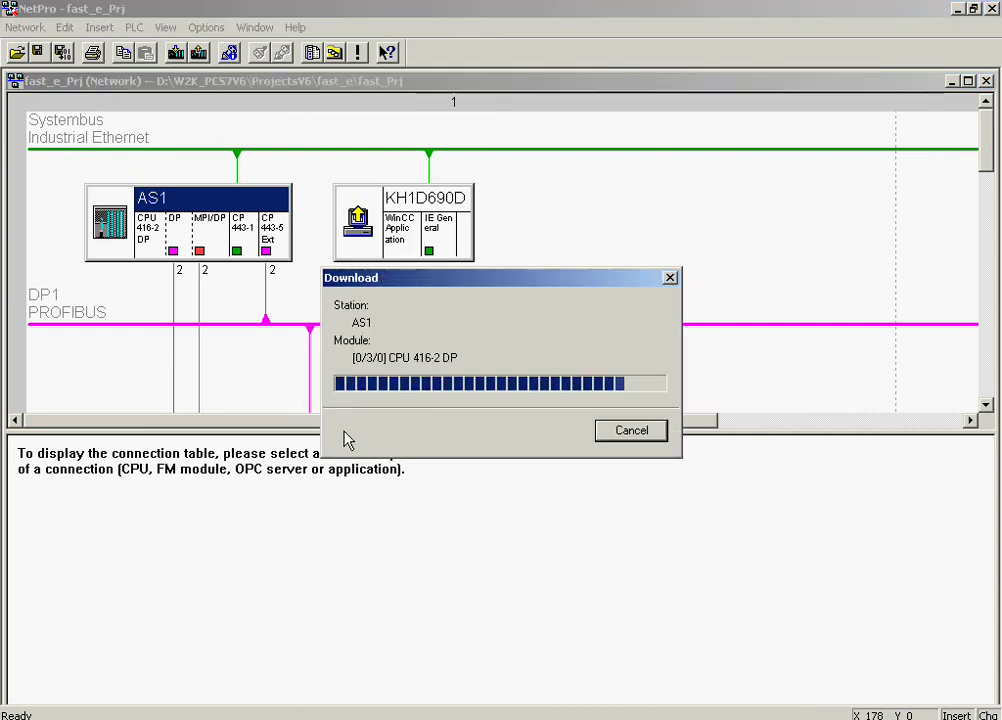
click(347, 412)
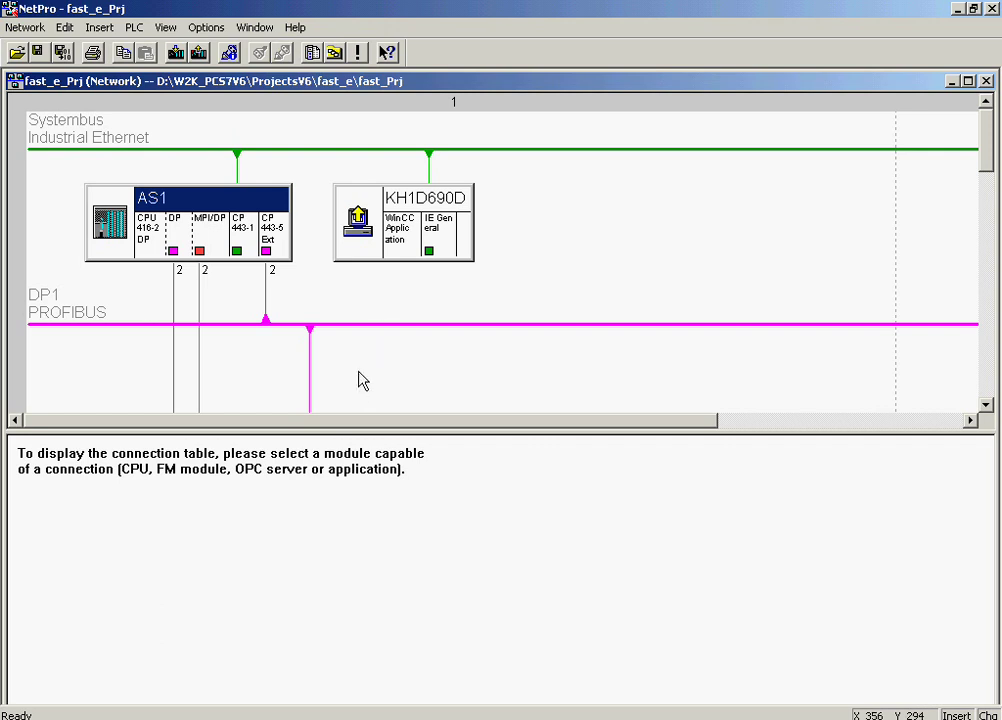
Download the connections and gateways of the OS station's WinCC Application to the current project
click(400, 240)
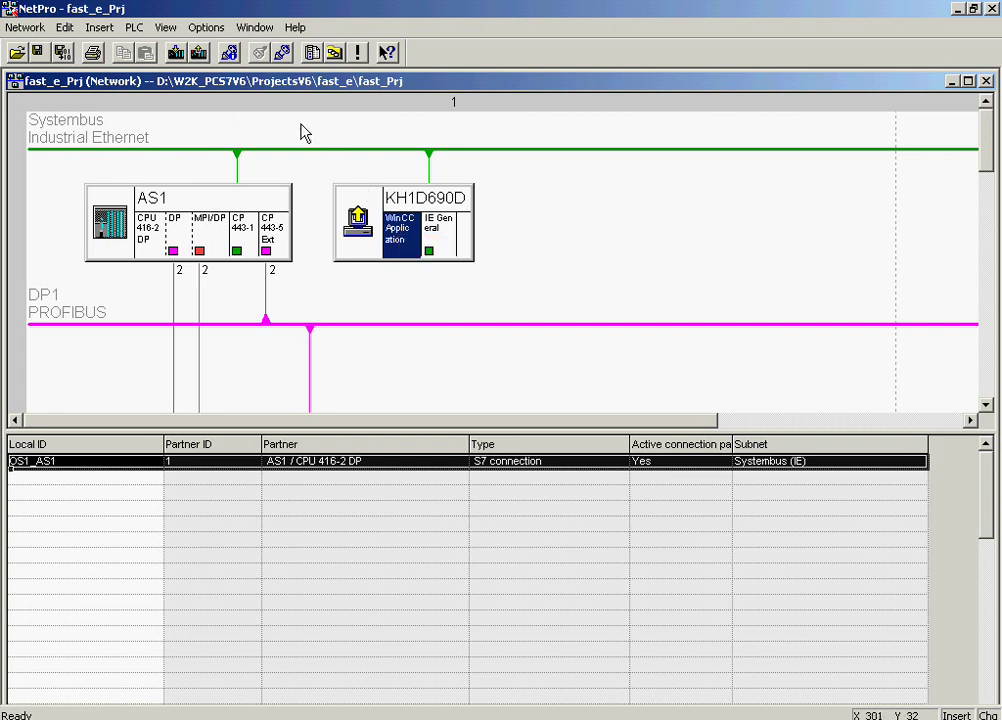
click(135, 28)
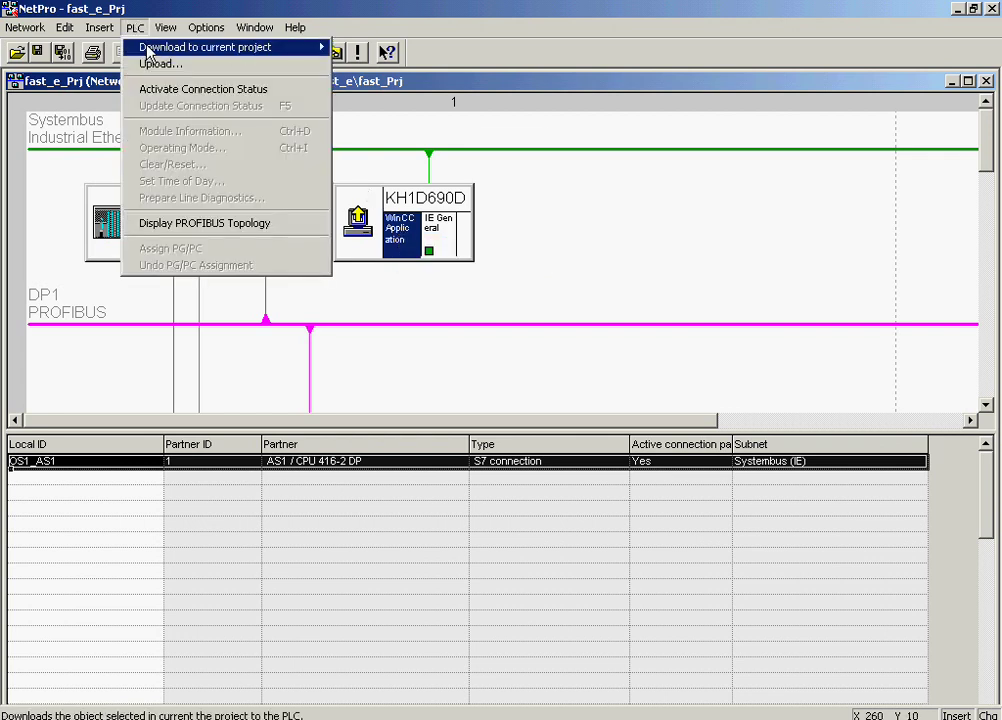
mouse_move(290, 47)
click(368, 116)
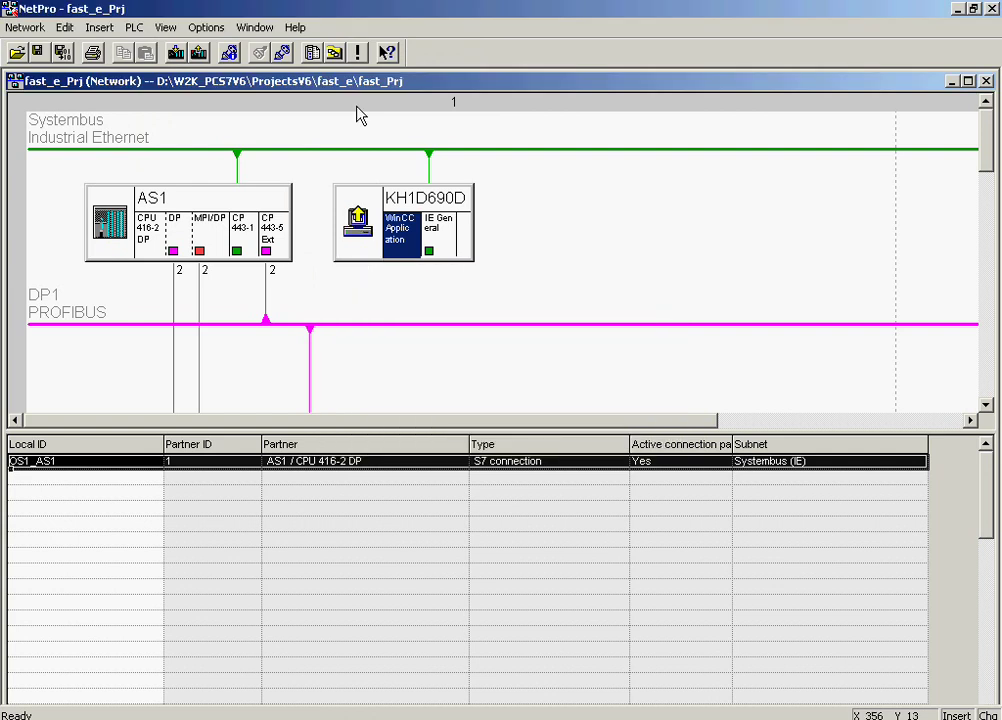
Close NetPro, saving and compiling changes only, and close HW Config to return to SIMATIC Manager
click(992, 8)
click(366, 410)
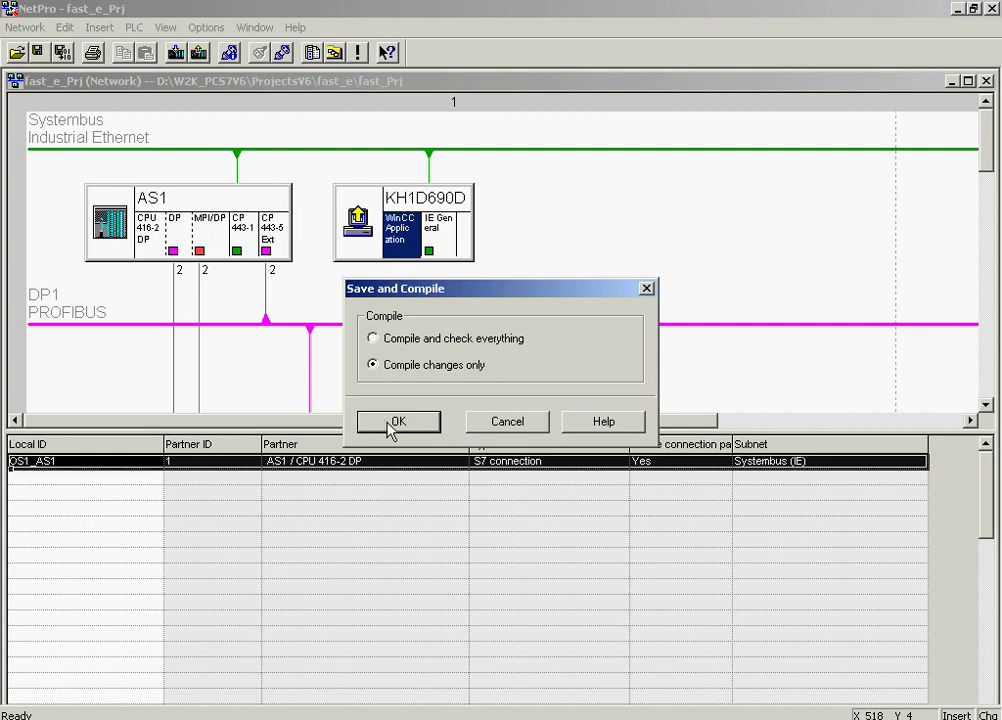
click(390, 424)
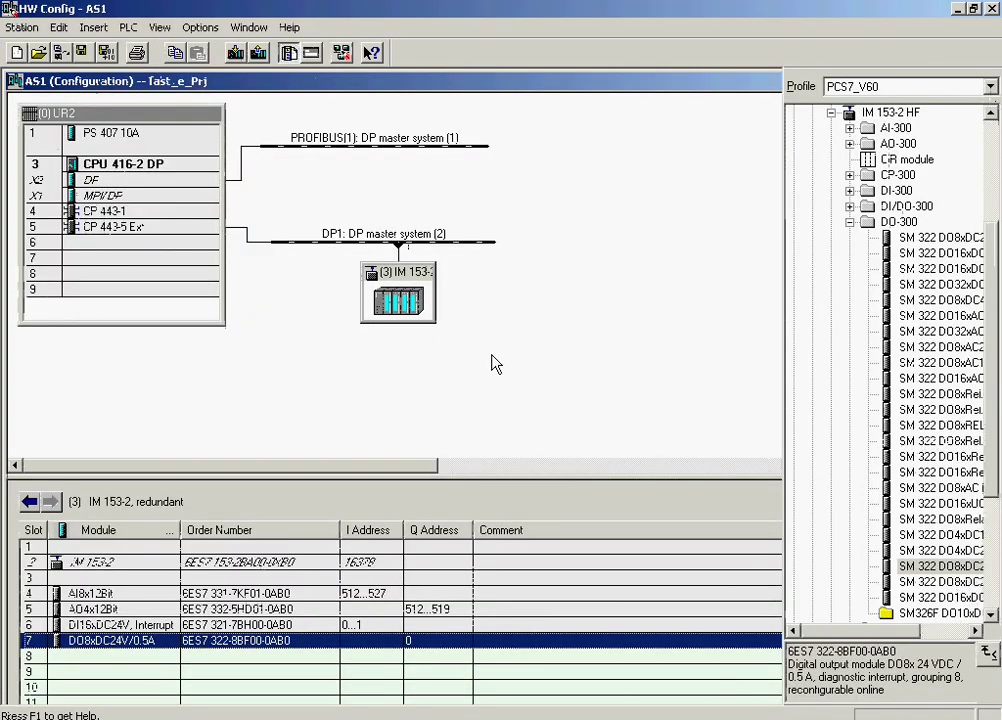
click(992, 8)
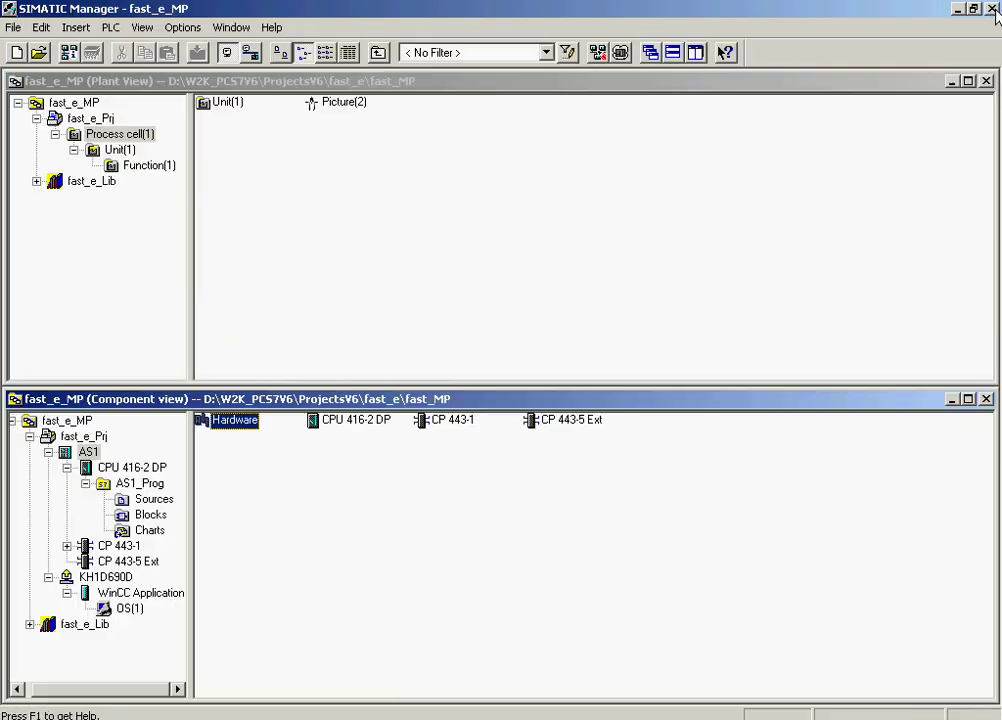